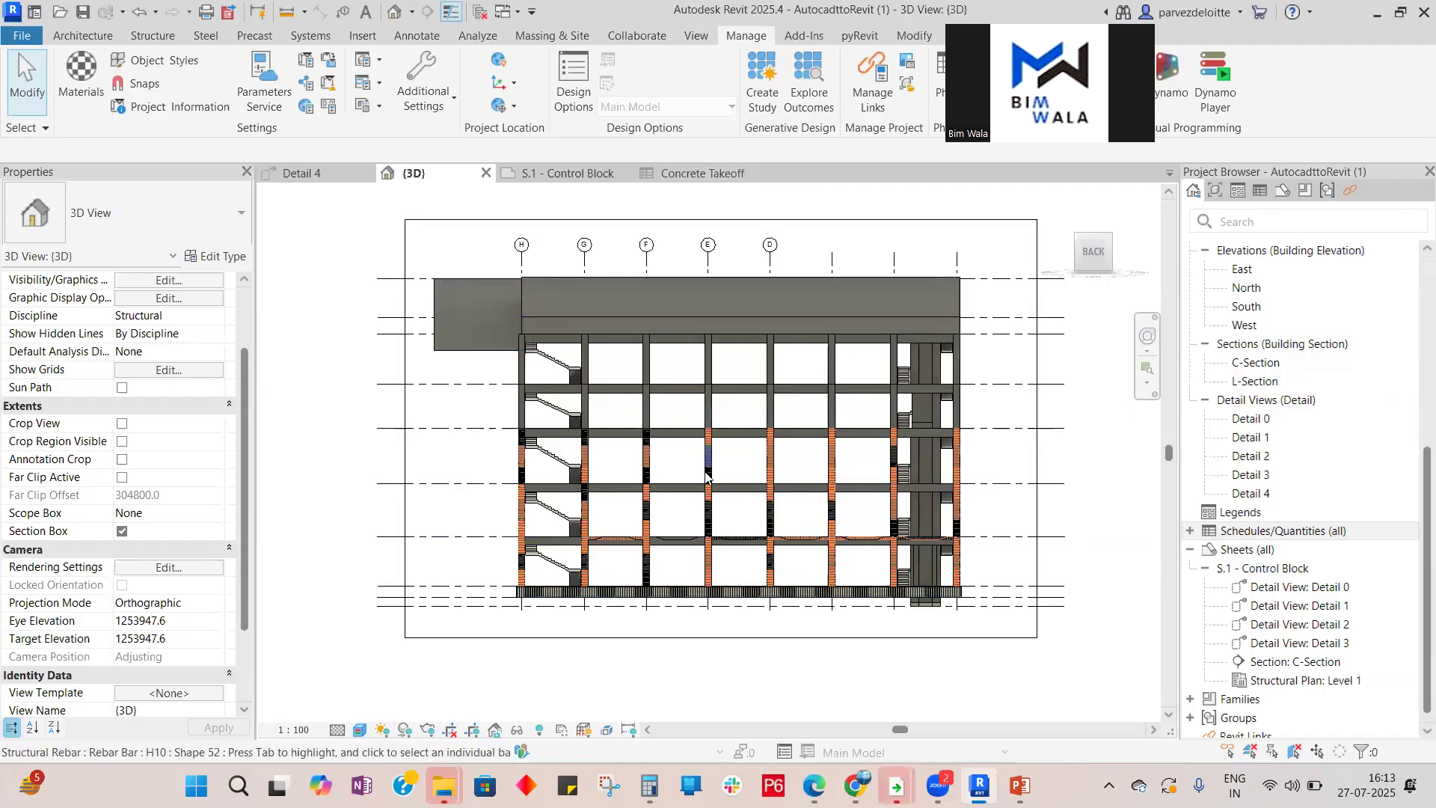
Create a new multi-category material takeoff from the project's schedules, keeping the name Multi-Category Material Takeoff.
scroll(695, 480, down, 6)
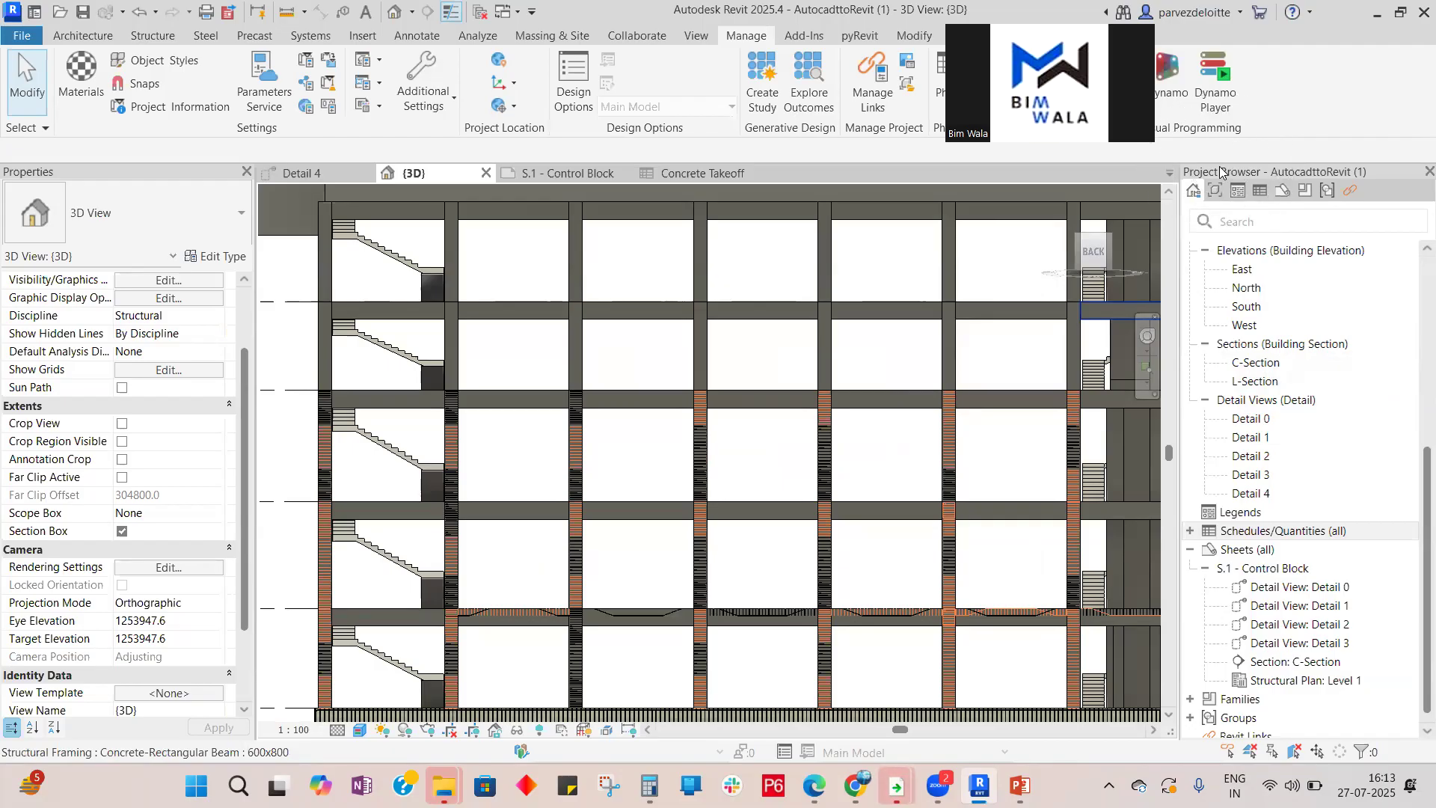
scroll(1294, 516, down, 1)
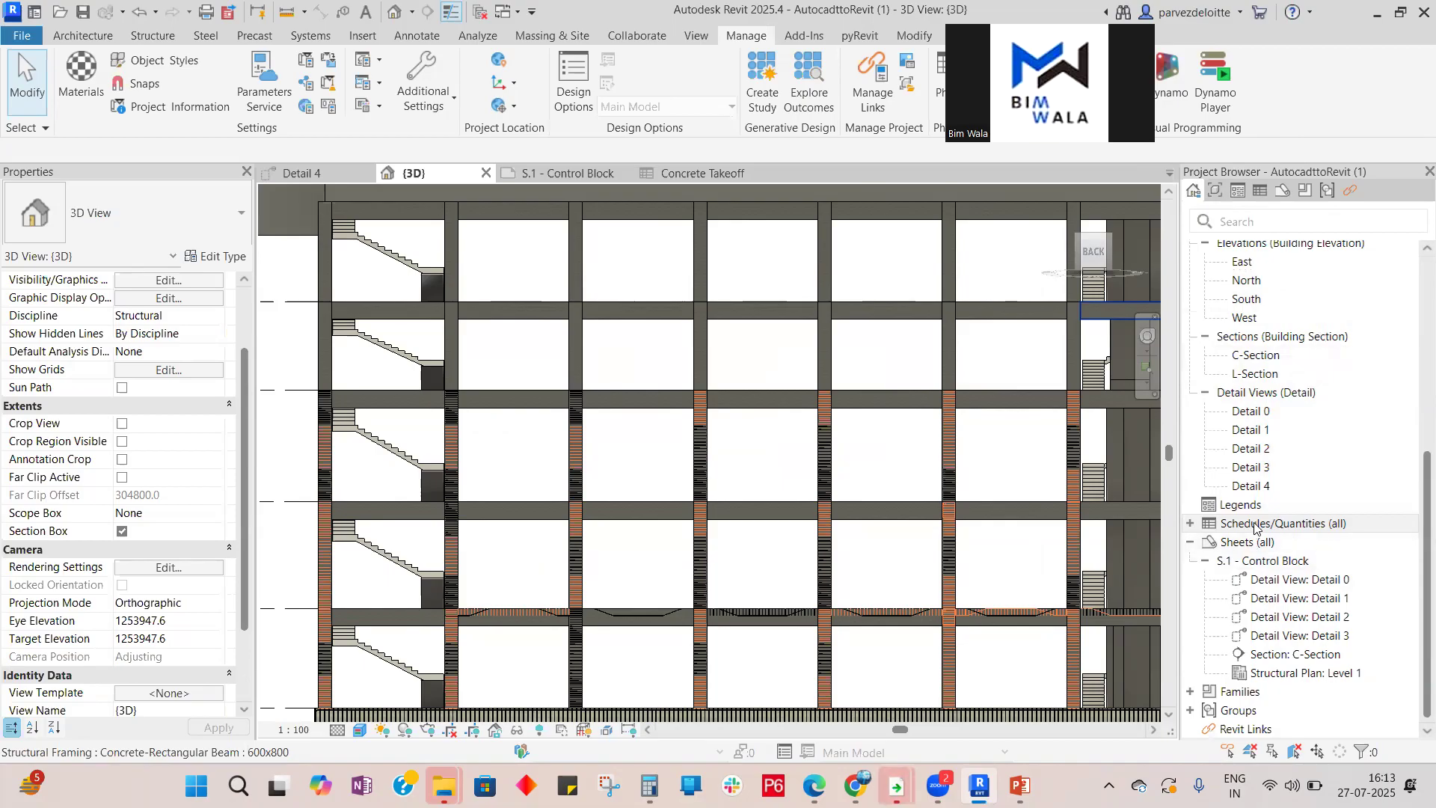
click(1020, 785)
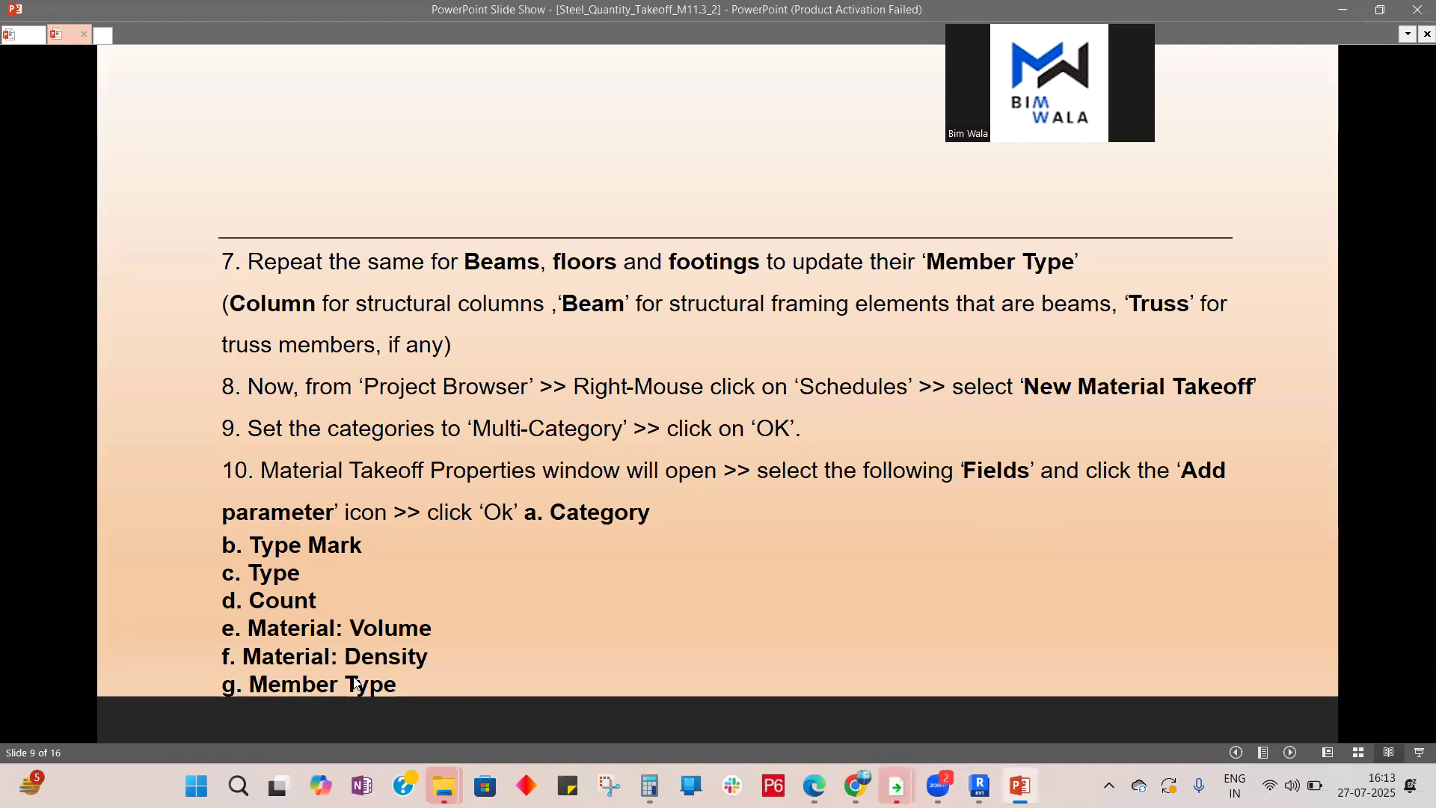
mouse_move(978, 785)
click(978, 677)
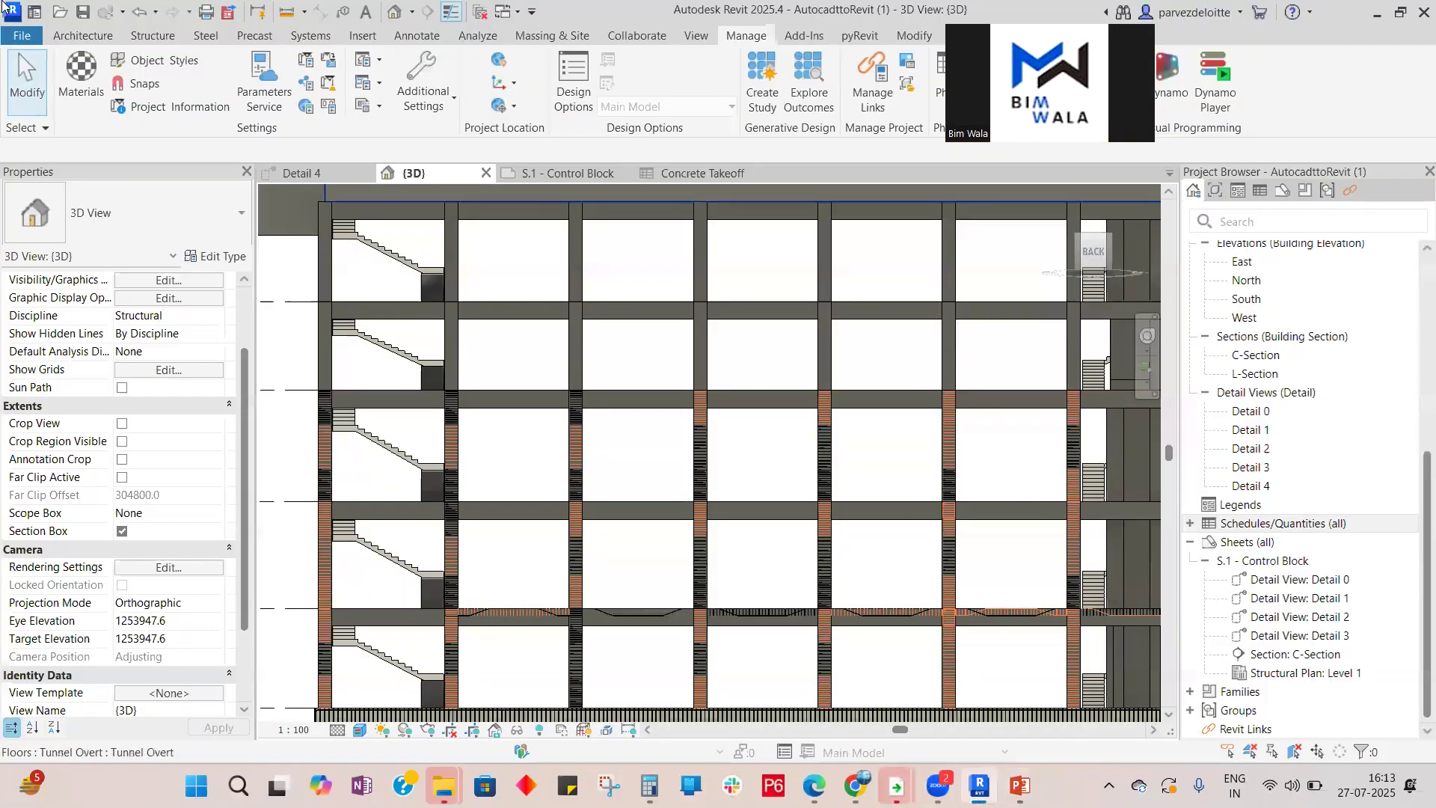
right_click(1250, 526)
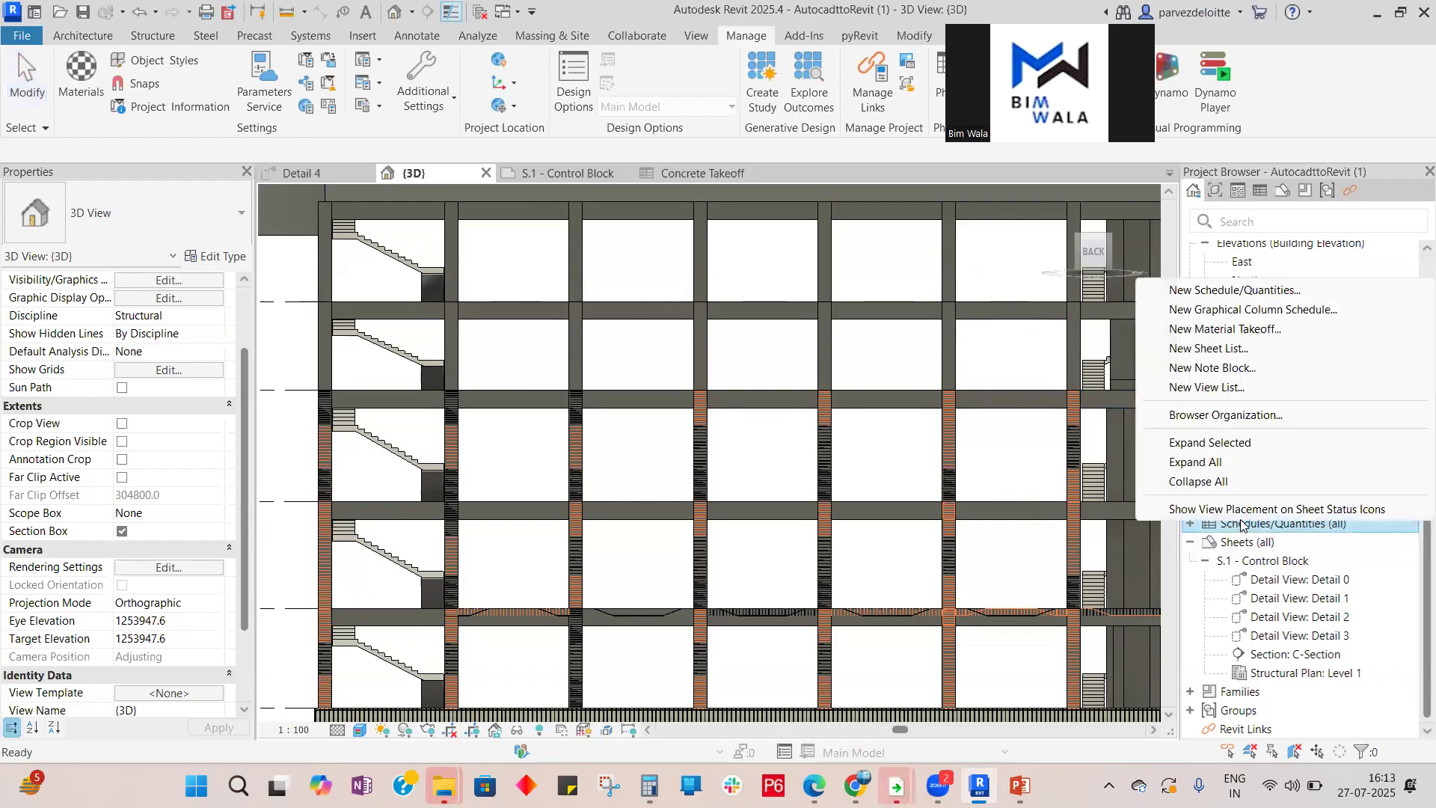
click(1228, 331)
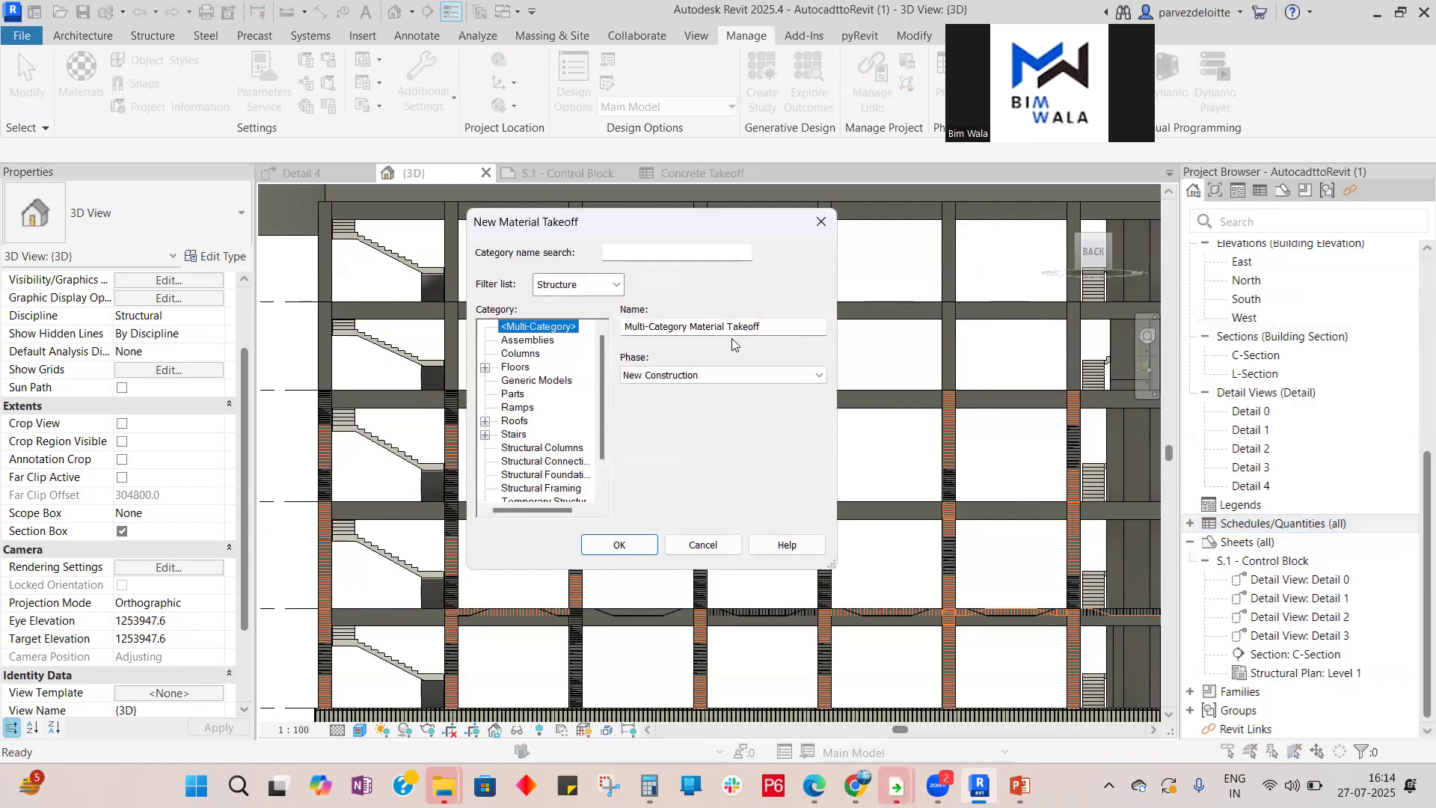
click(648, 537)
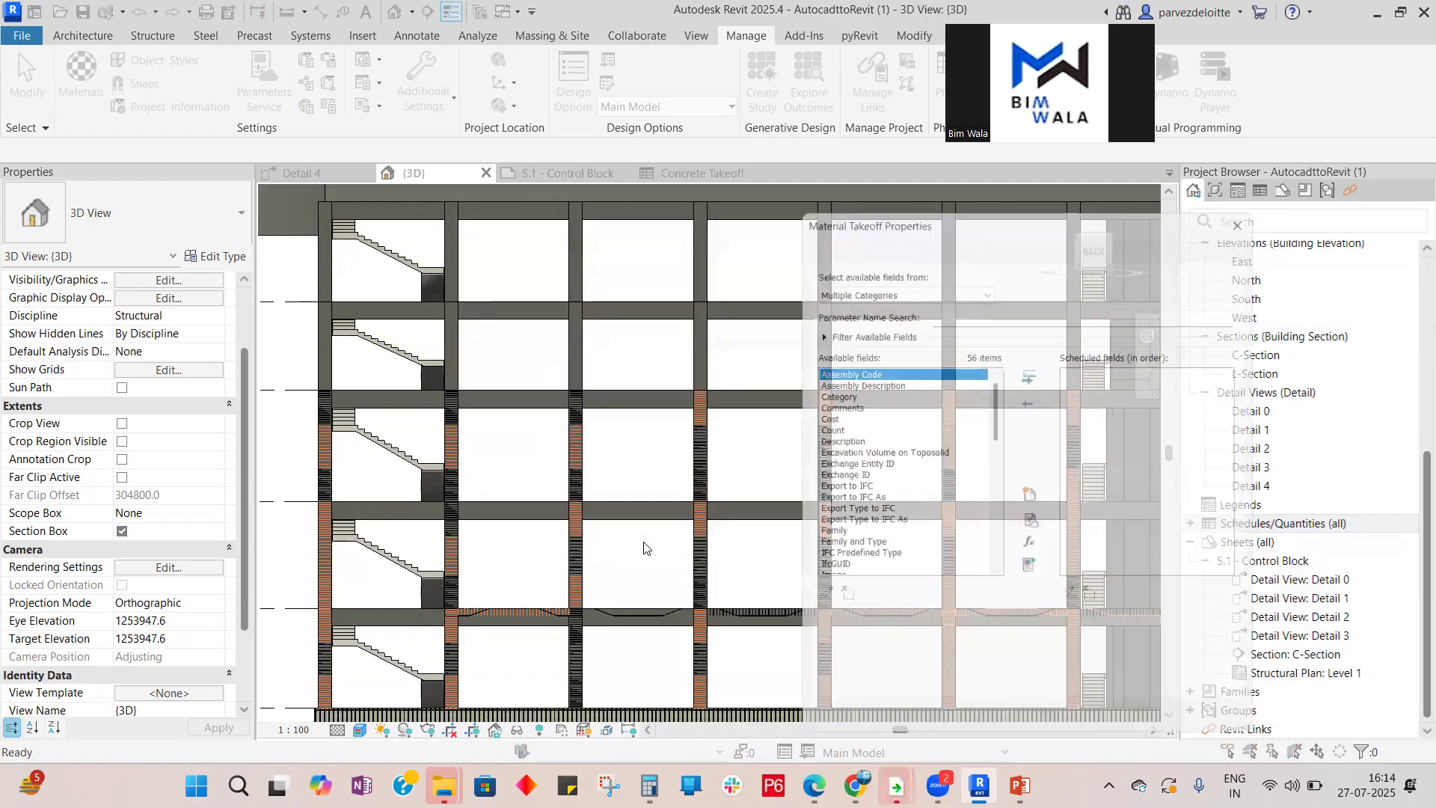
drag(1012, 212, 610, 87)
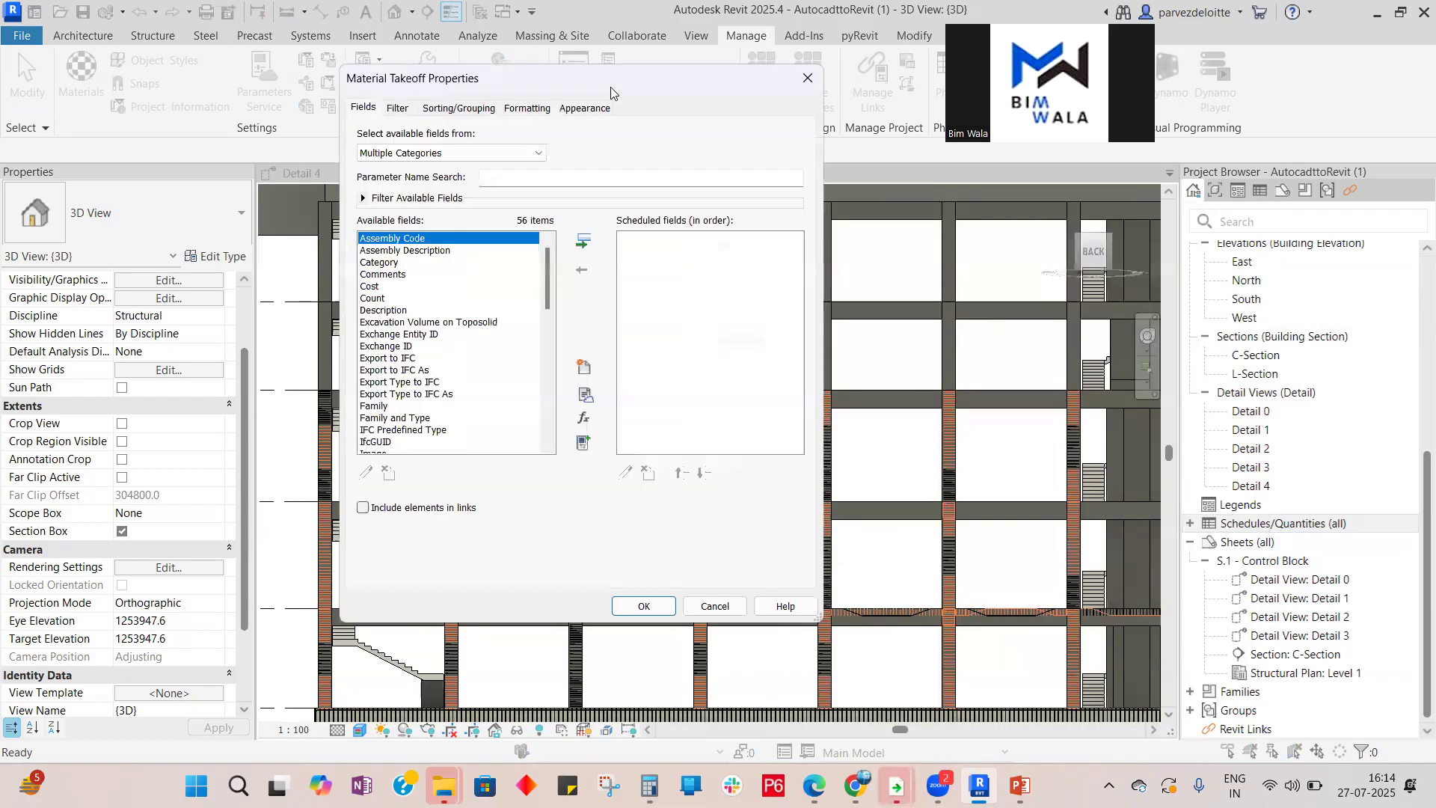
Check the required fields on the instruction slide and add Category, Count and Mark to the takeoff's scheduled fields.
key(alt+Tab)
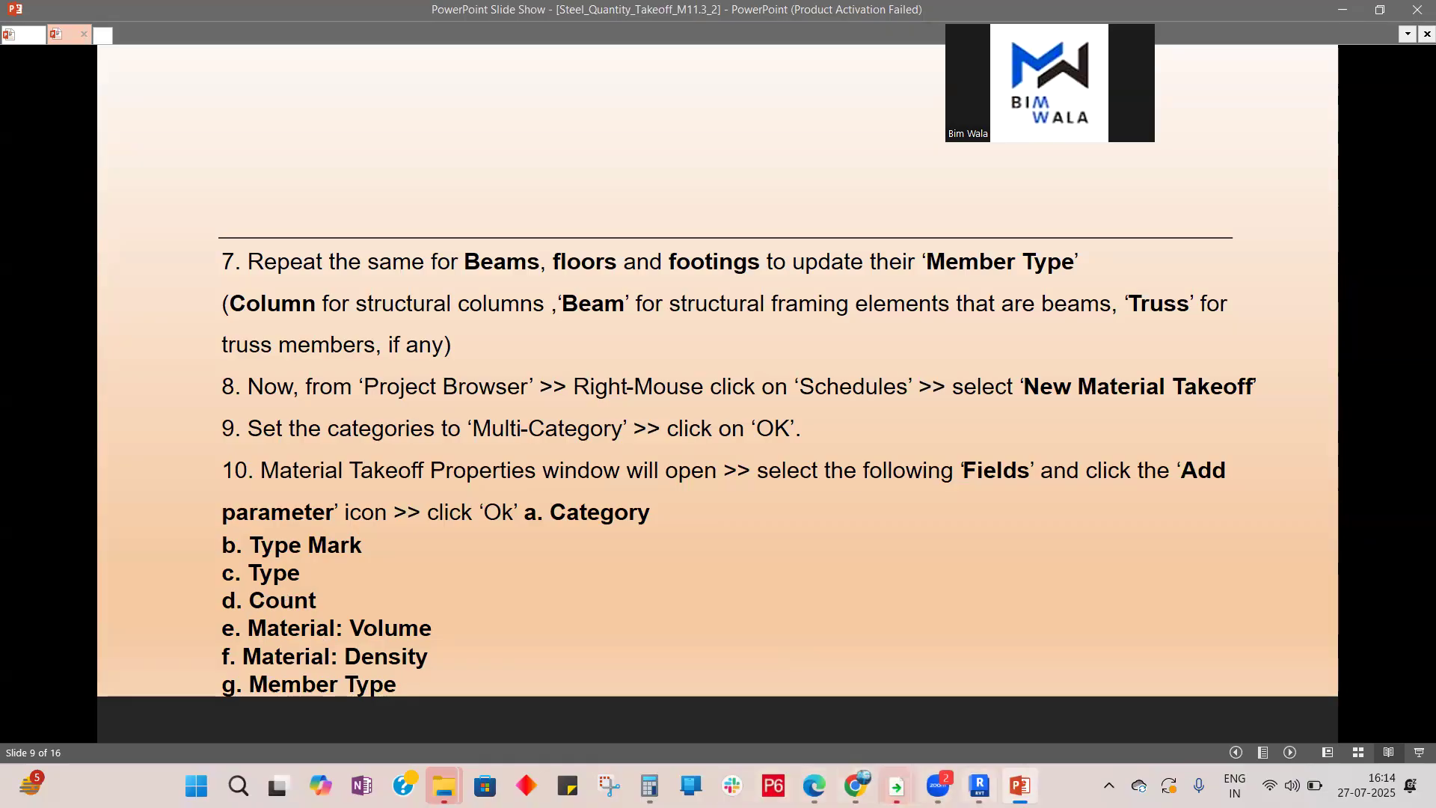
key(alt+Tab)
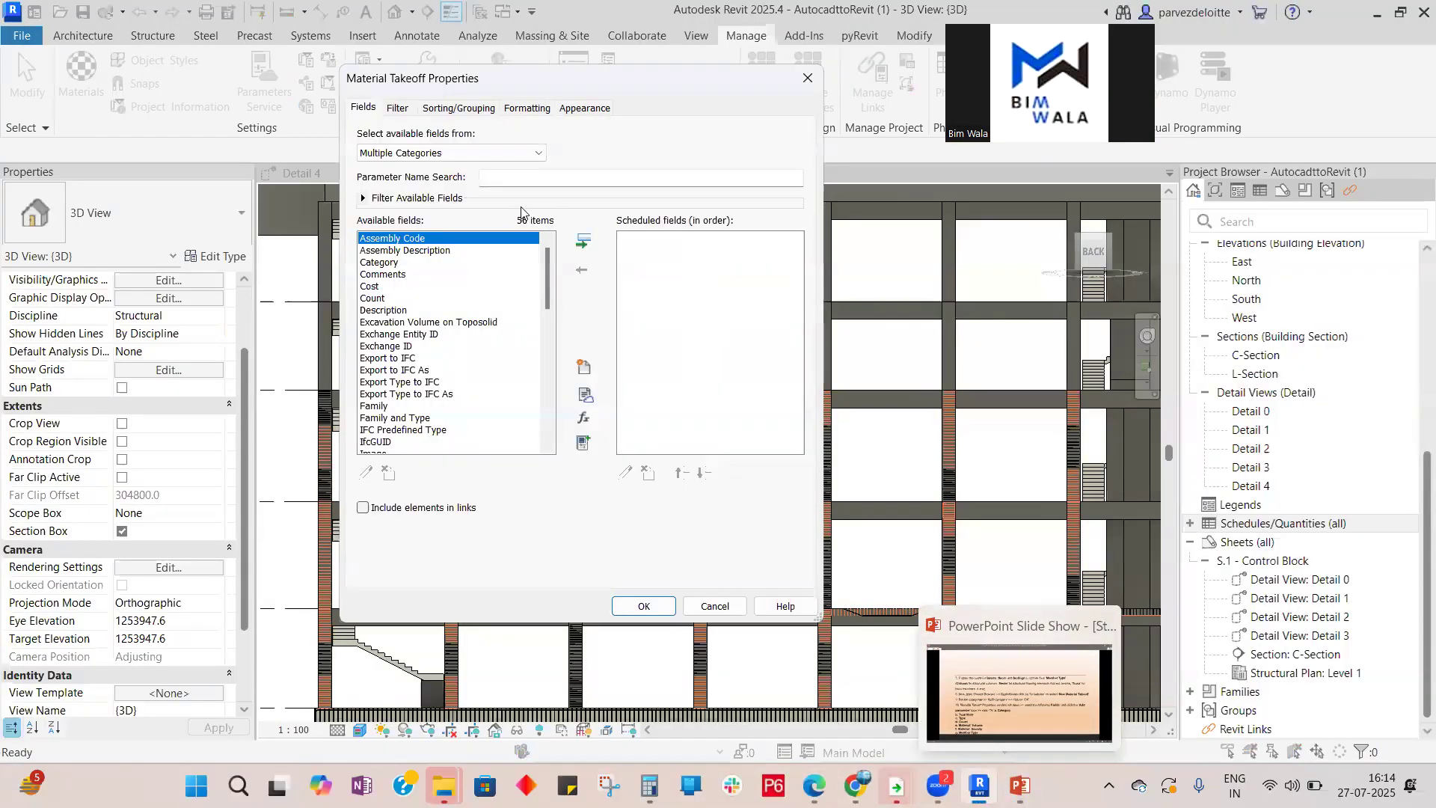
double_click(384, 263)
double_click(388, 288)
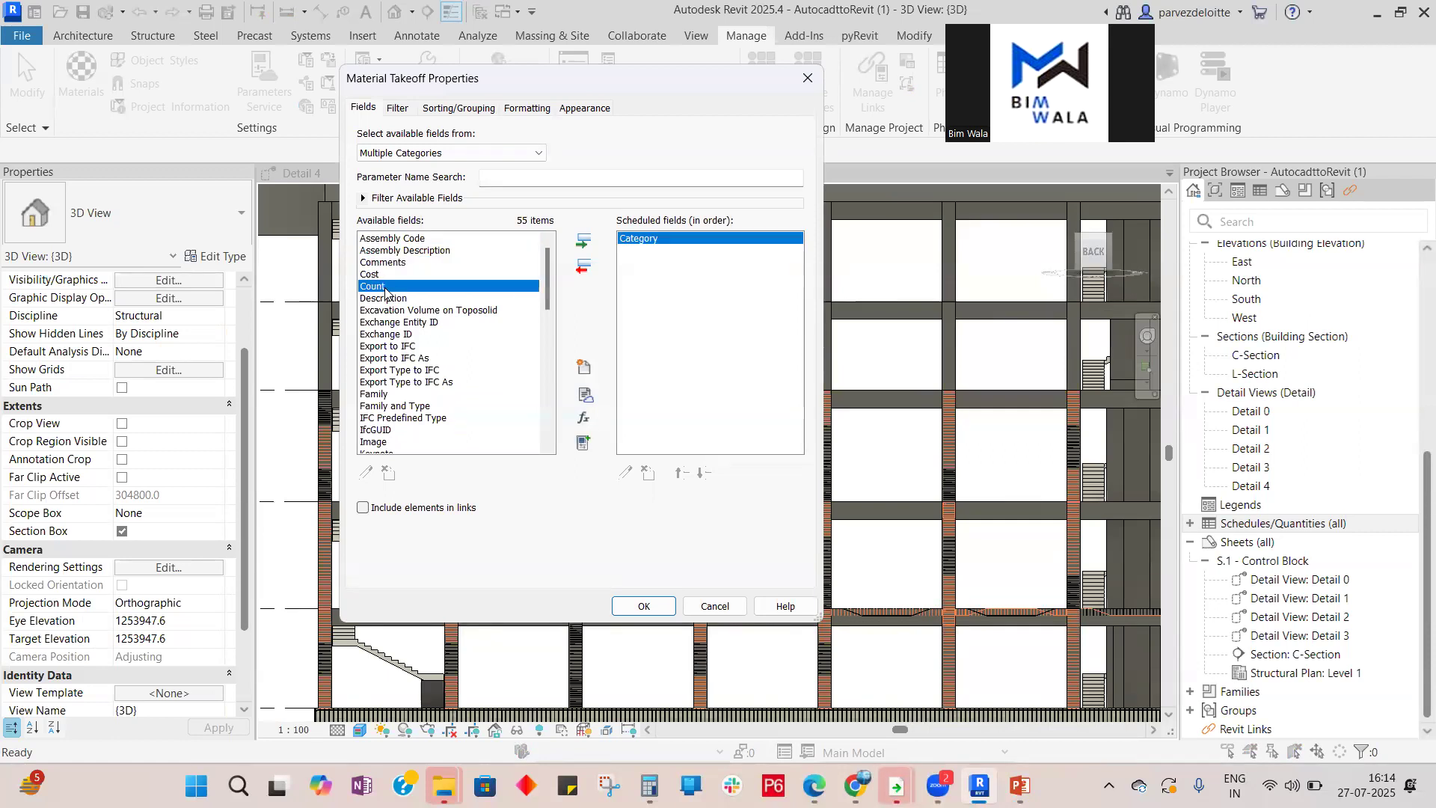
scroll(394, 430, down, 2)
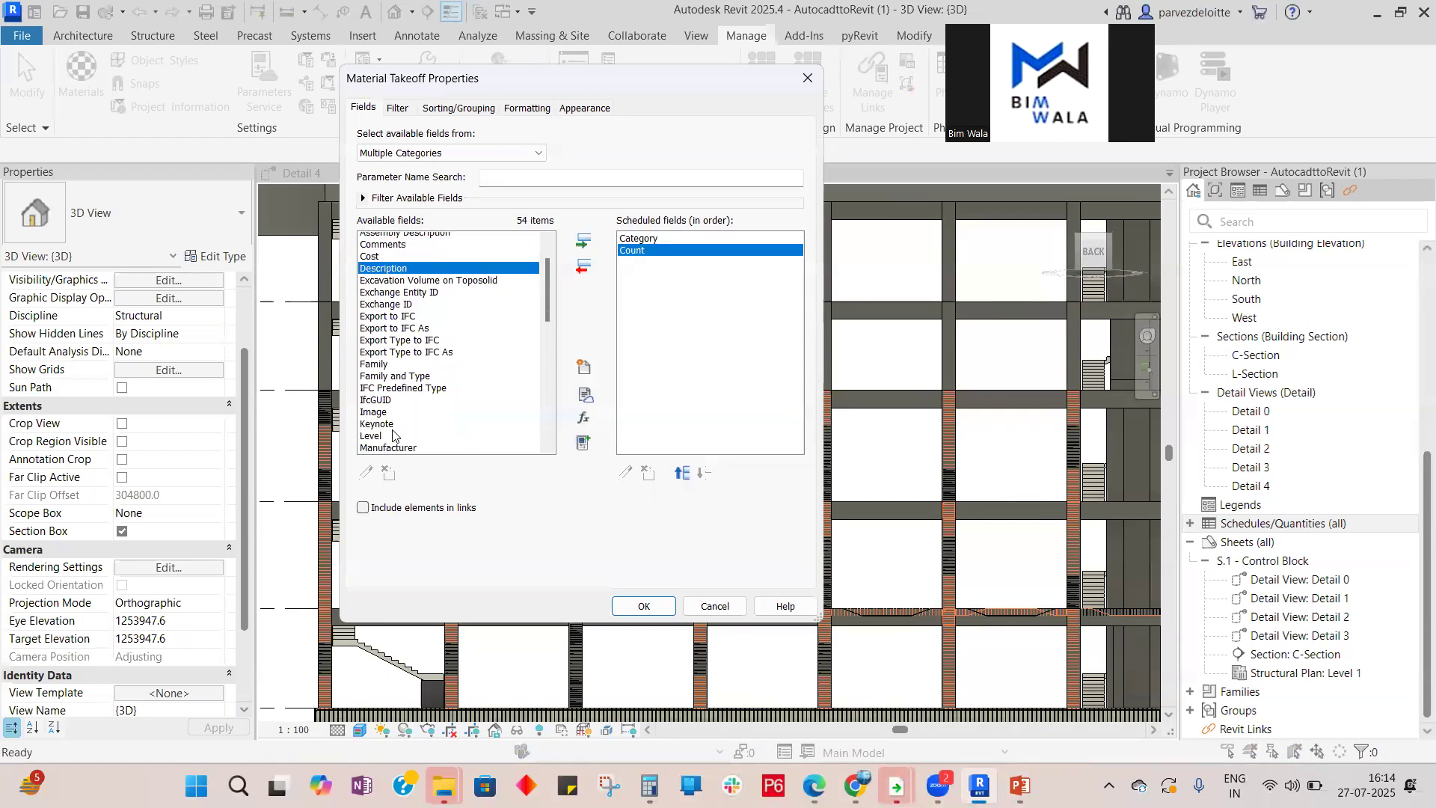
double_click(387, 408)
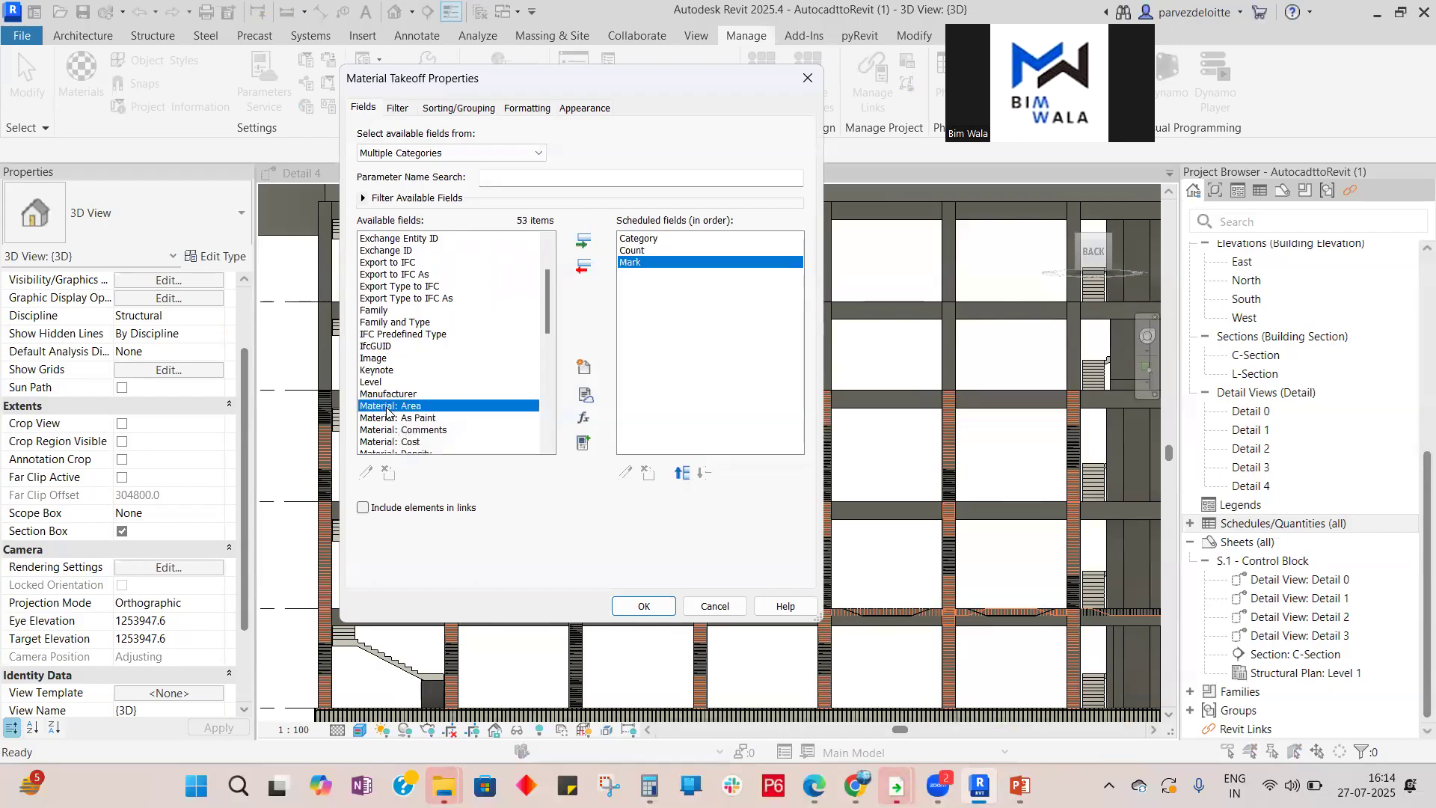
Add the Type and Material: Volume fields to the material takeoff.
scroll(407, 375, down, 5)
scroll(408, 376, down, 2)
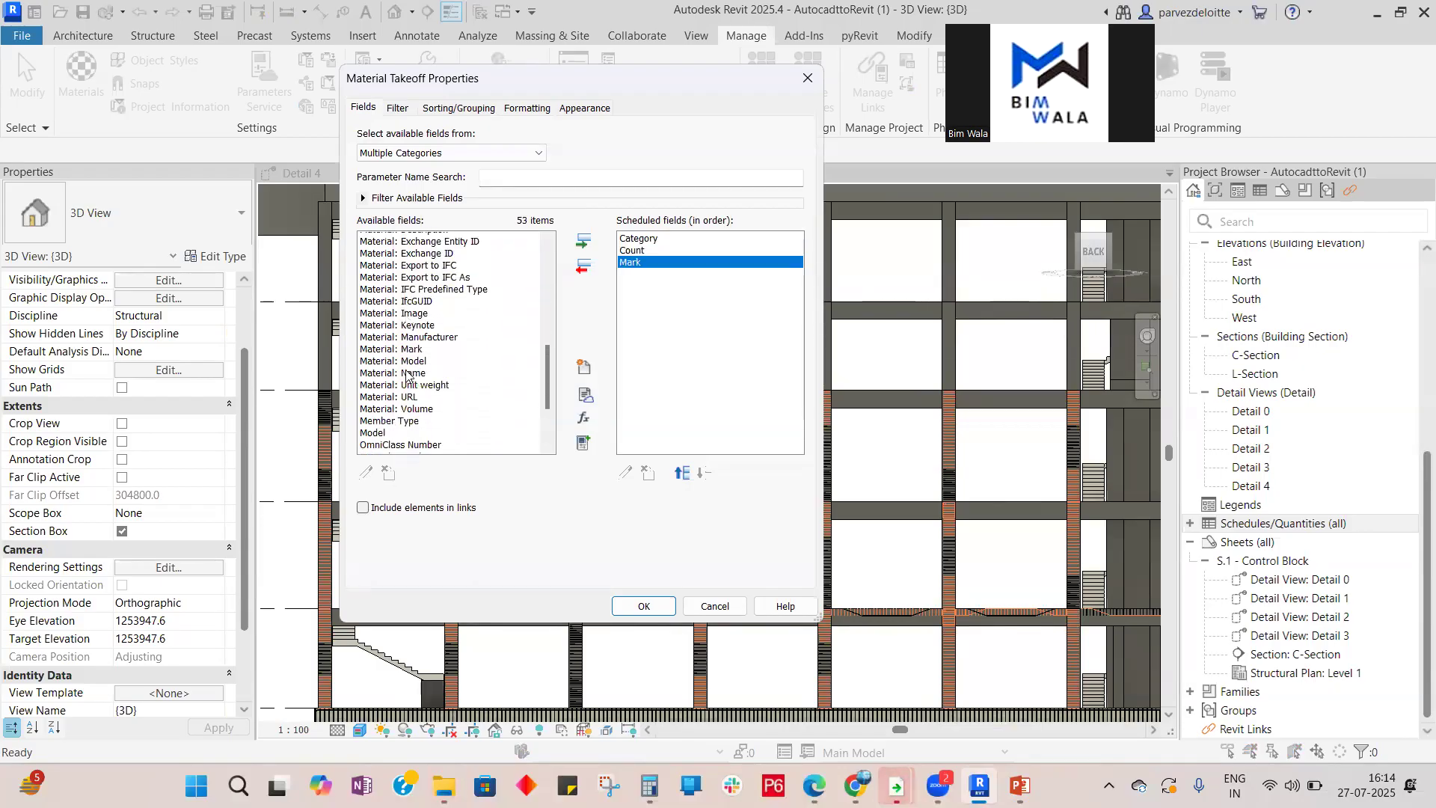
scroll(396, 395, down, 2)
scroll(395, 395, down, 1)
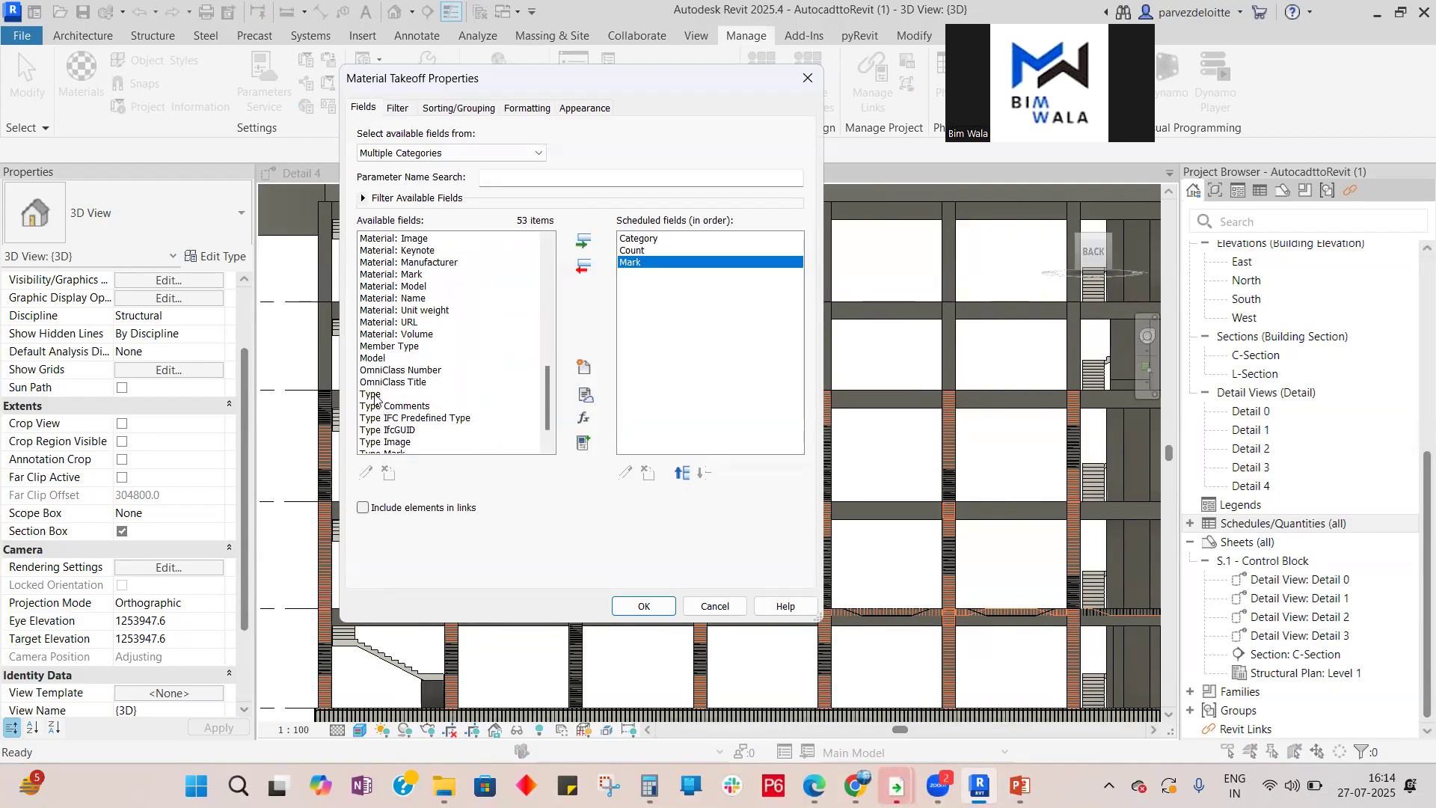
double_click(390, 391)
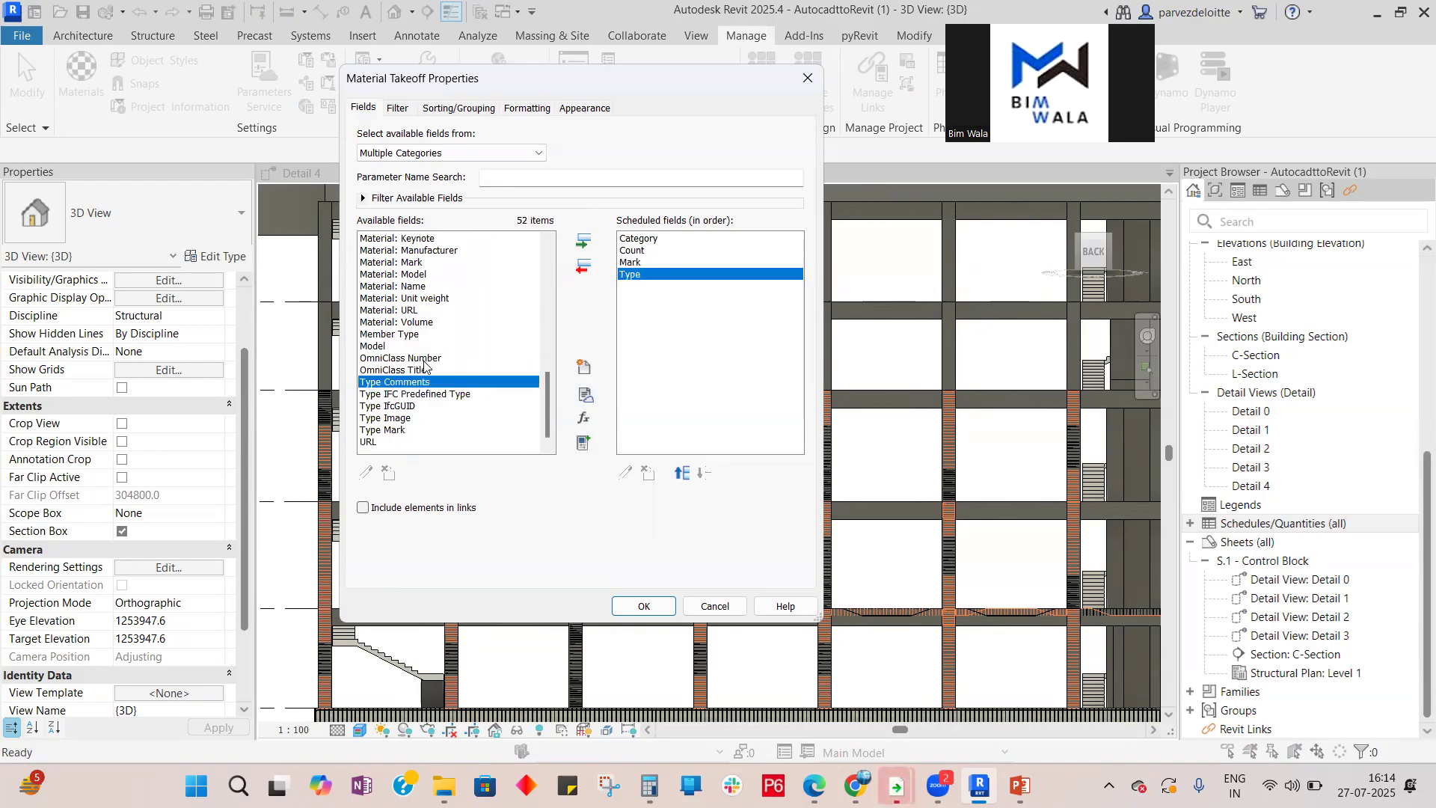
scroll(424, 366, up, 2)
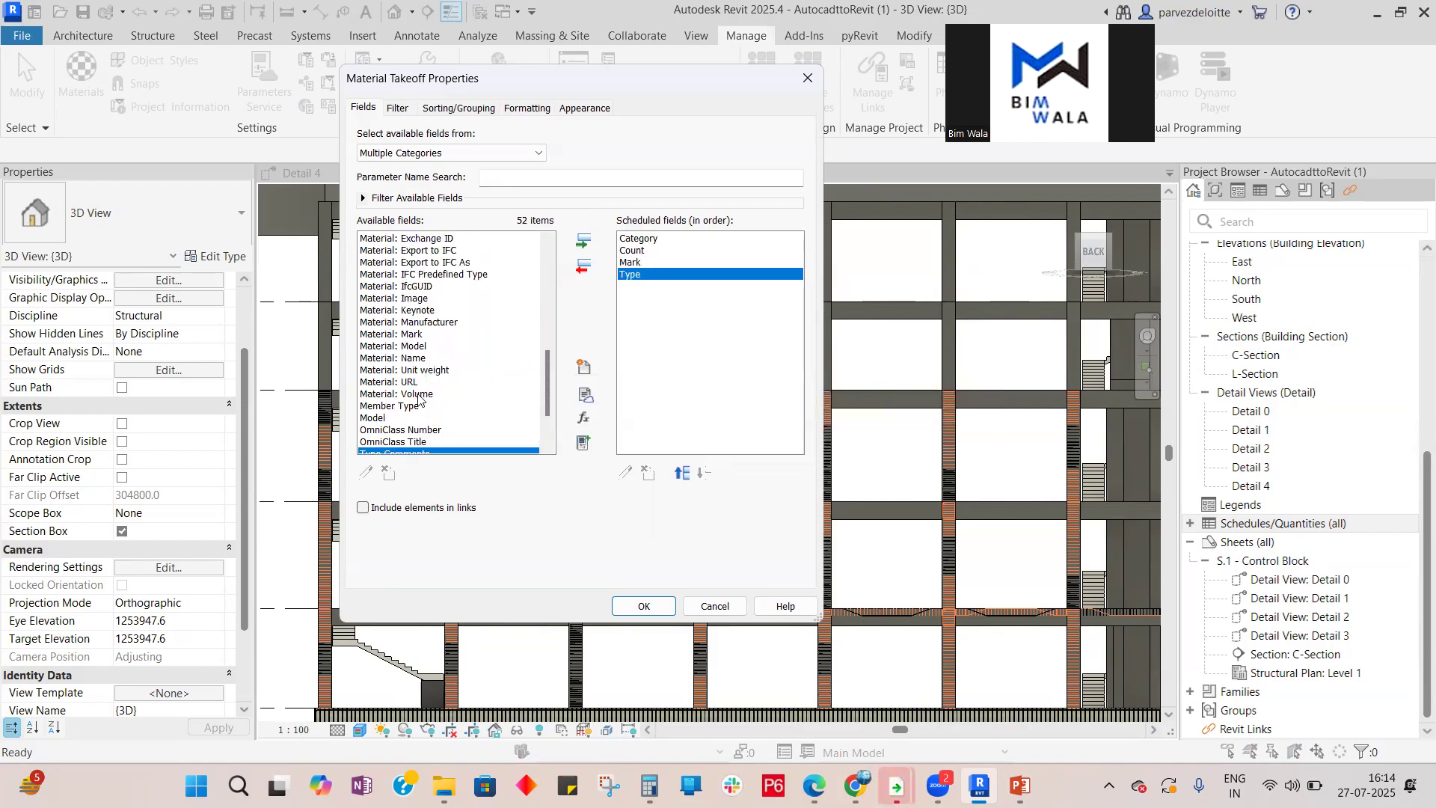
double_click(417, 394)
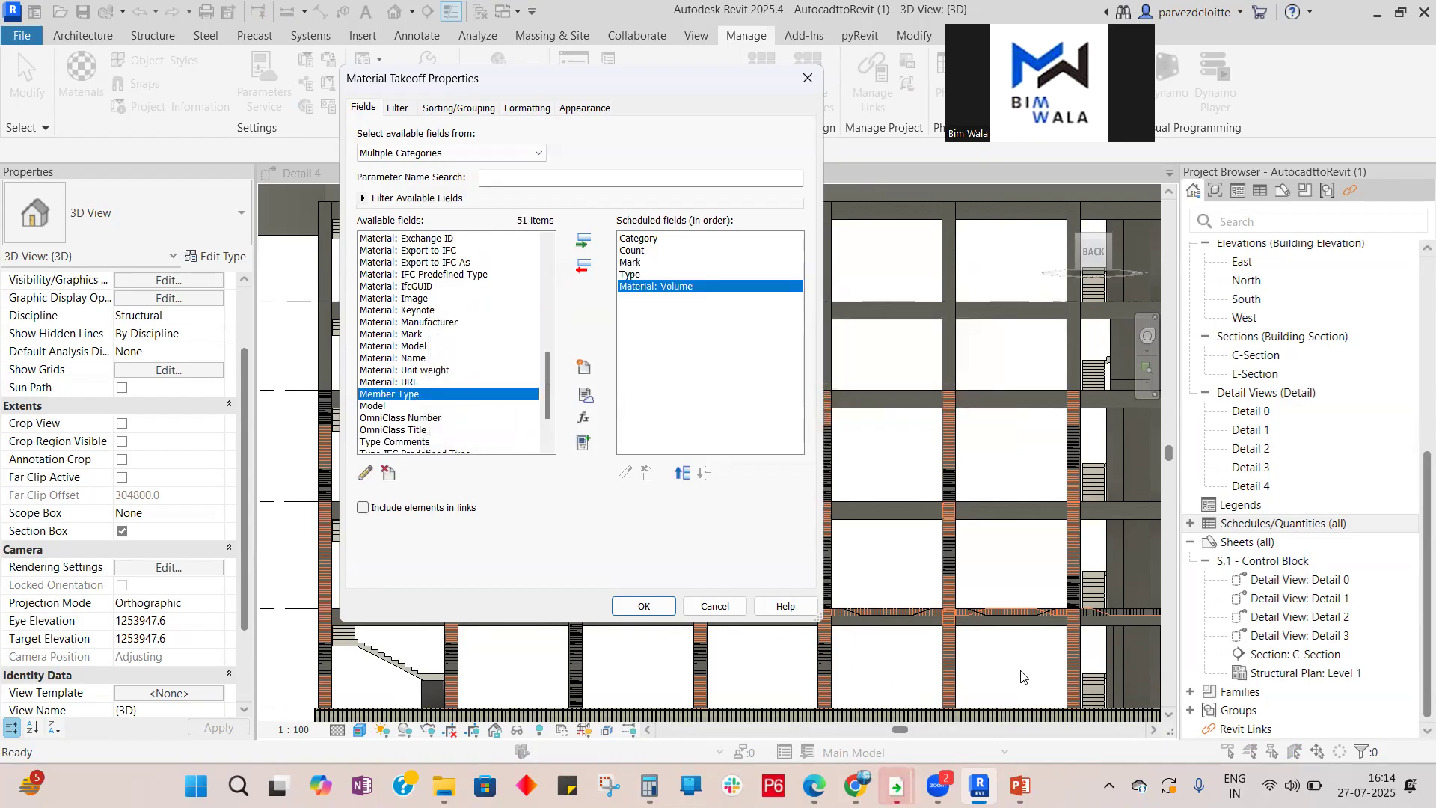
Recheck the field list on the instruction slide and add Material: Density and Type Mark to the takeoff.
click(1019, 785)
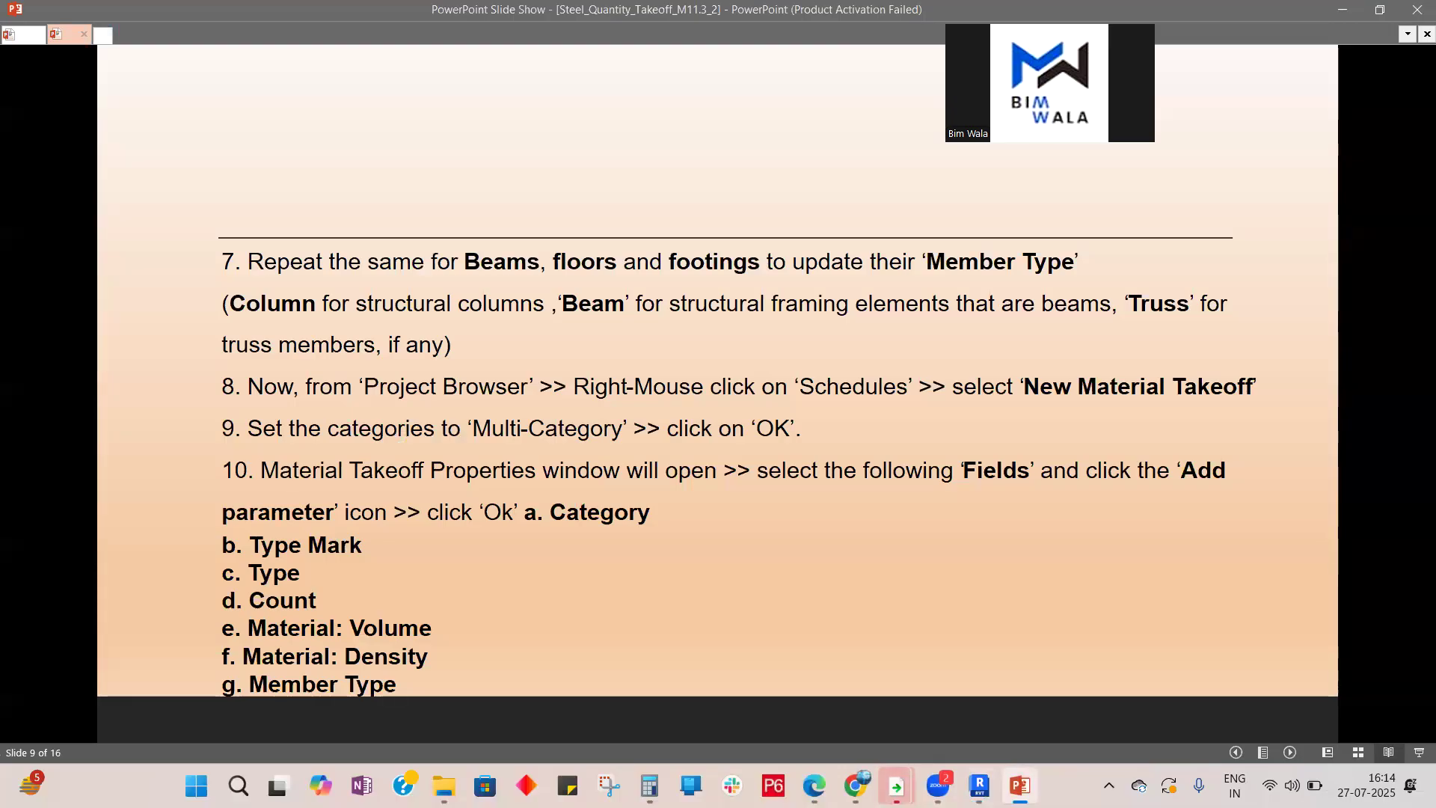
click(1019, 785)
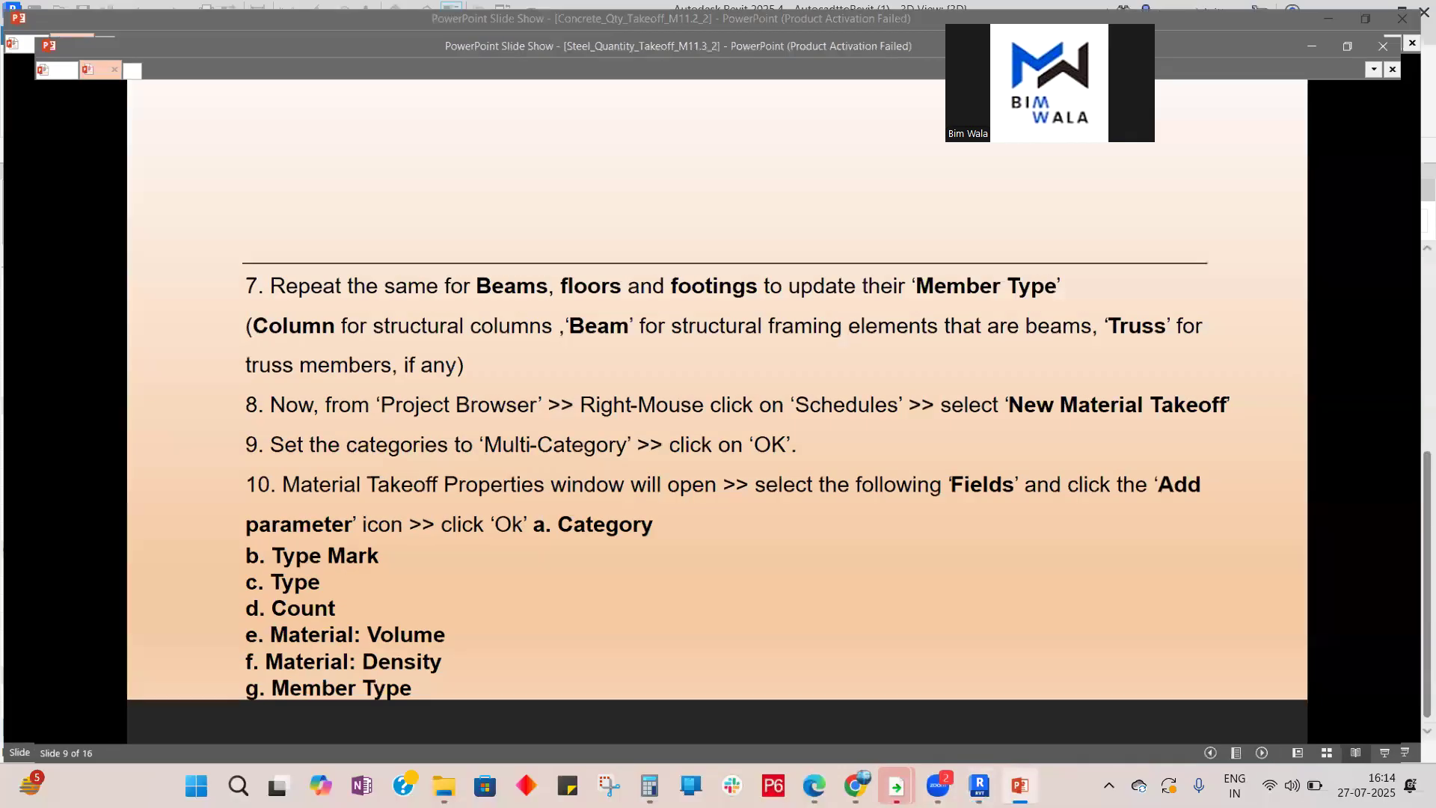
scroll(419, 331, up, 1)
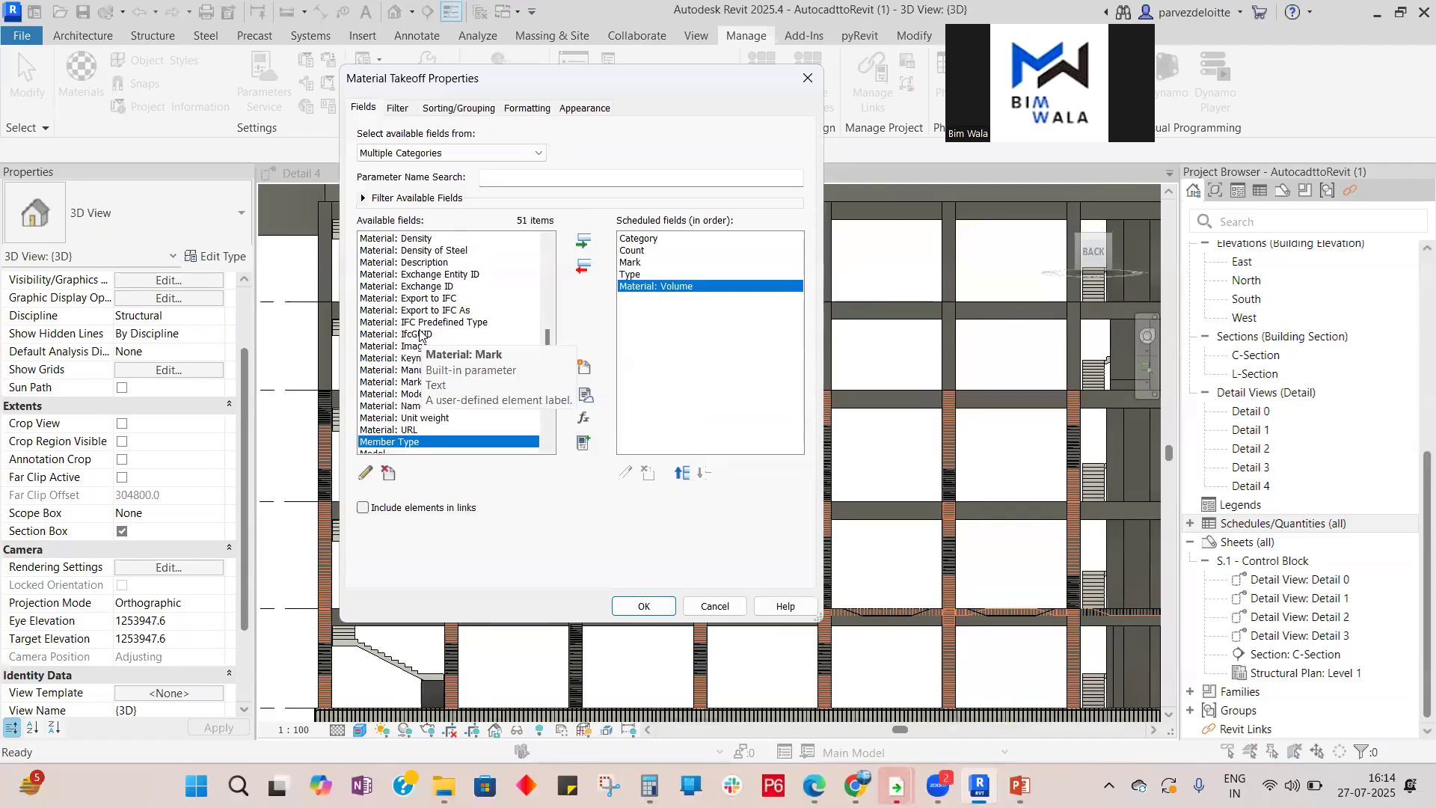
scroll(419, 331, up, 1)
double_click(417, 263)
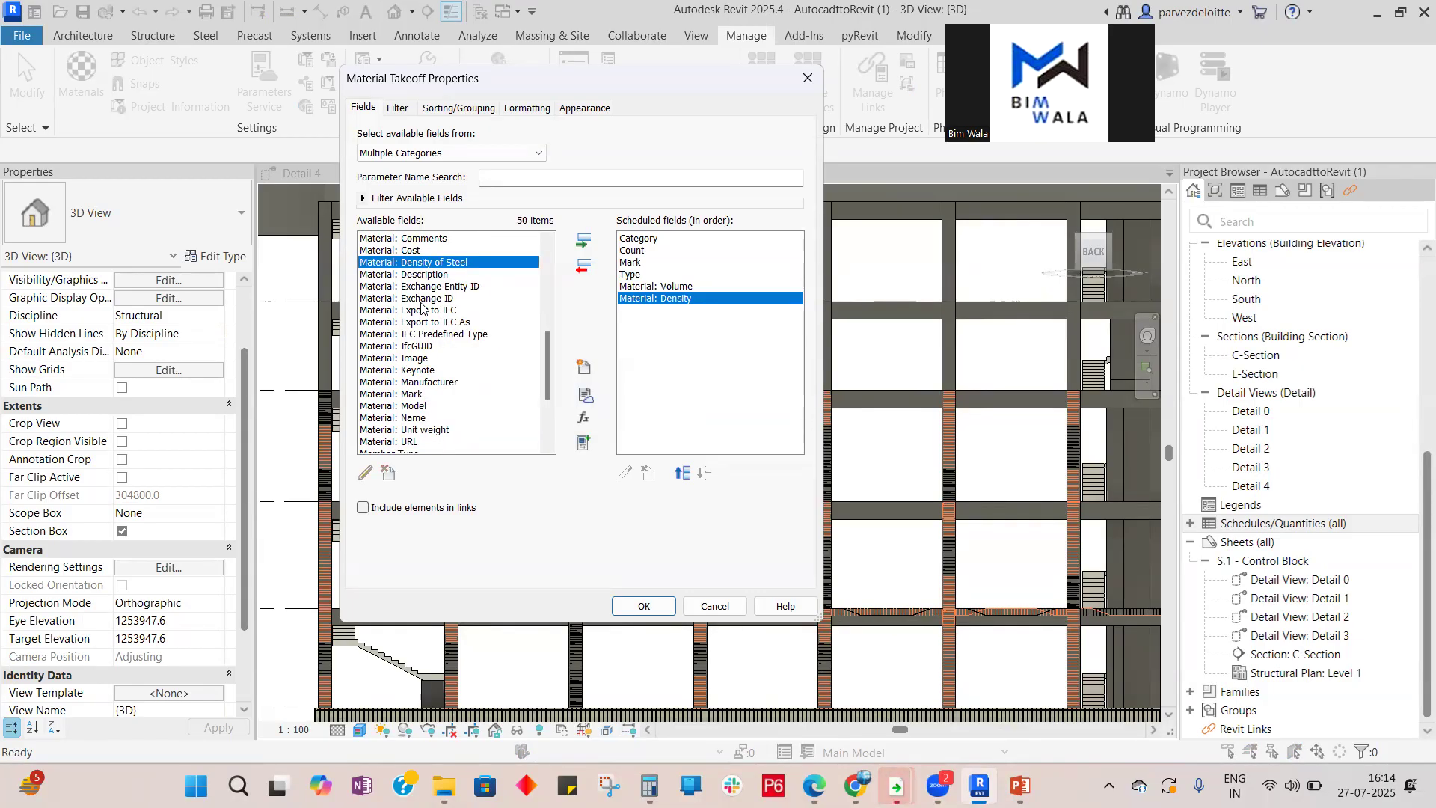
scroll(419, 302, up, 2)
scroll(420, 307, down, 5)
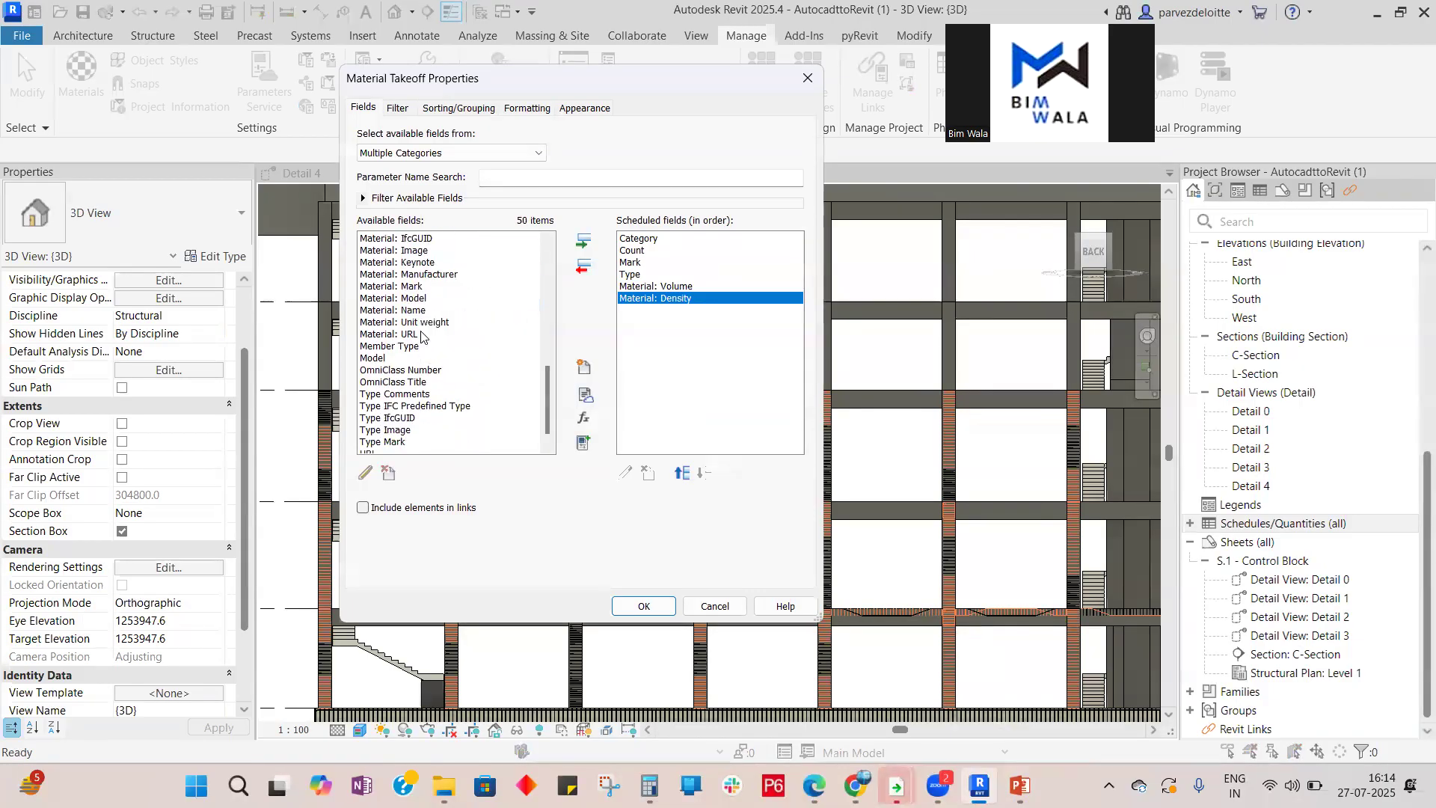
double_click(407, 441)
Find the Member Type project parameter among the available fields and add it to the takeoff's scheduled fields.
scroll(424, 367, up, 3)
scroll(424, 365, up, 6)
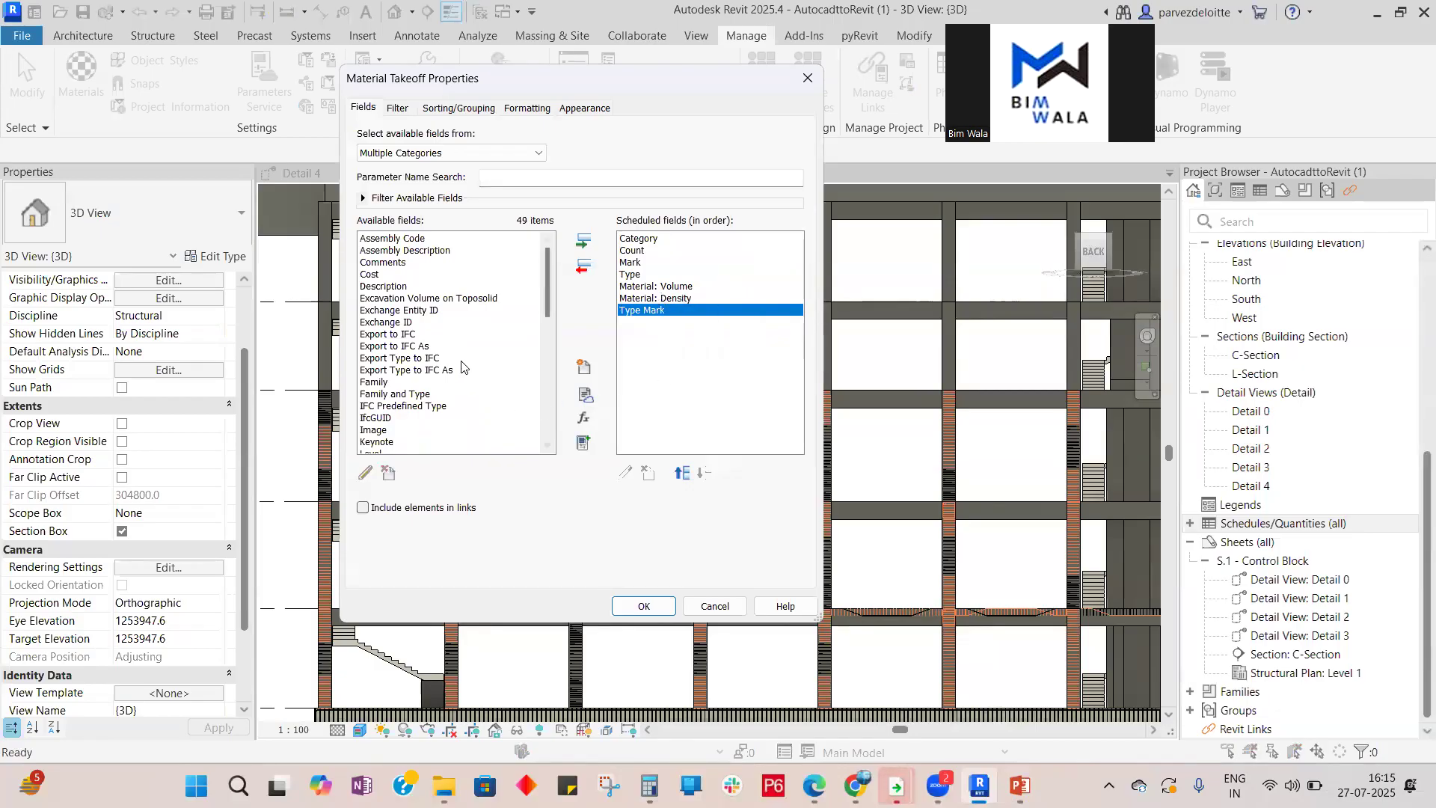
scroll(440, 315, down, 3)
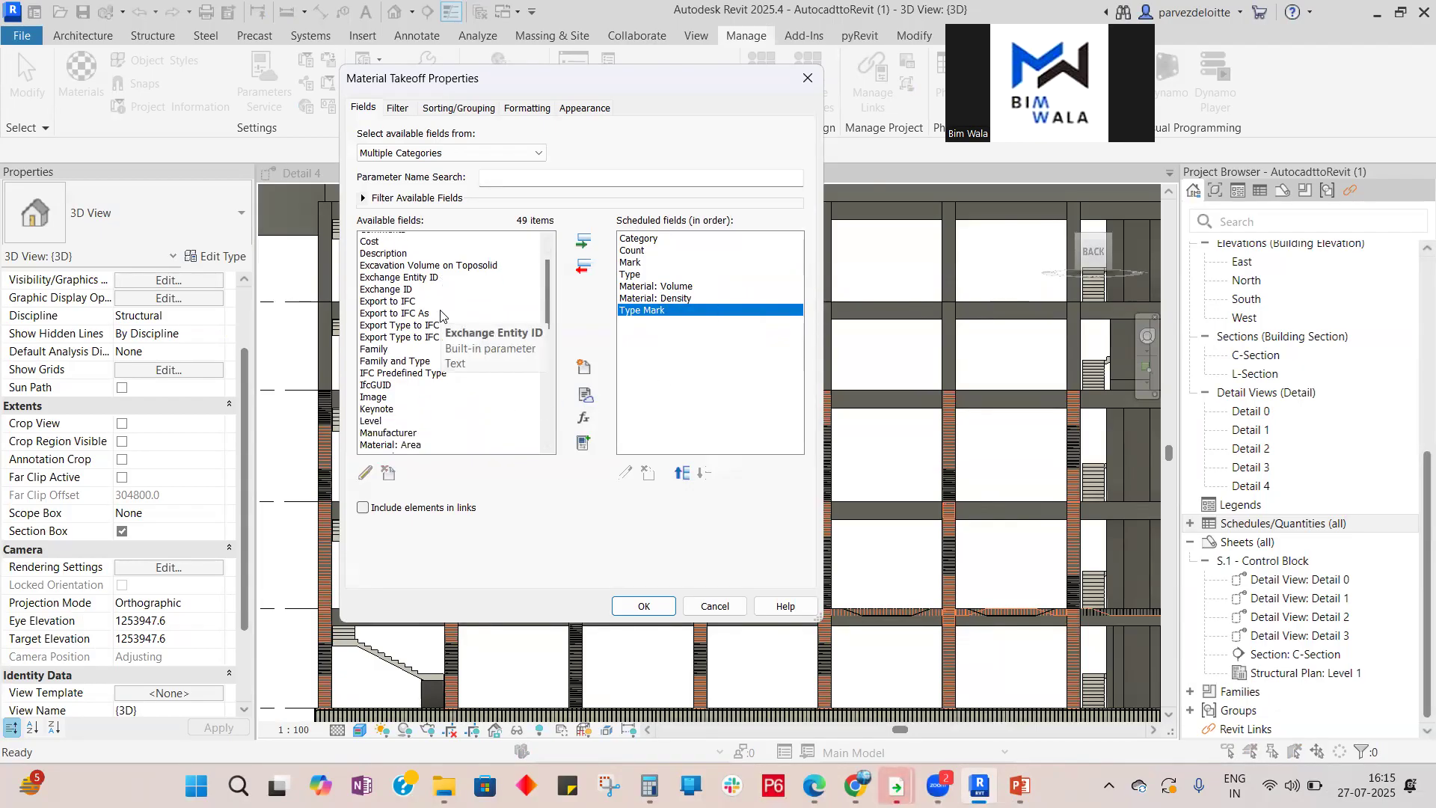
click(431, 409)
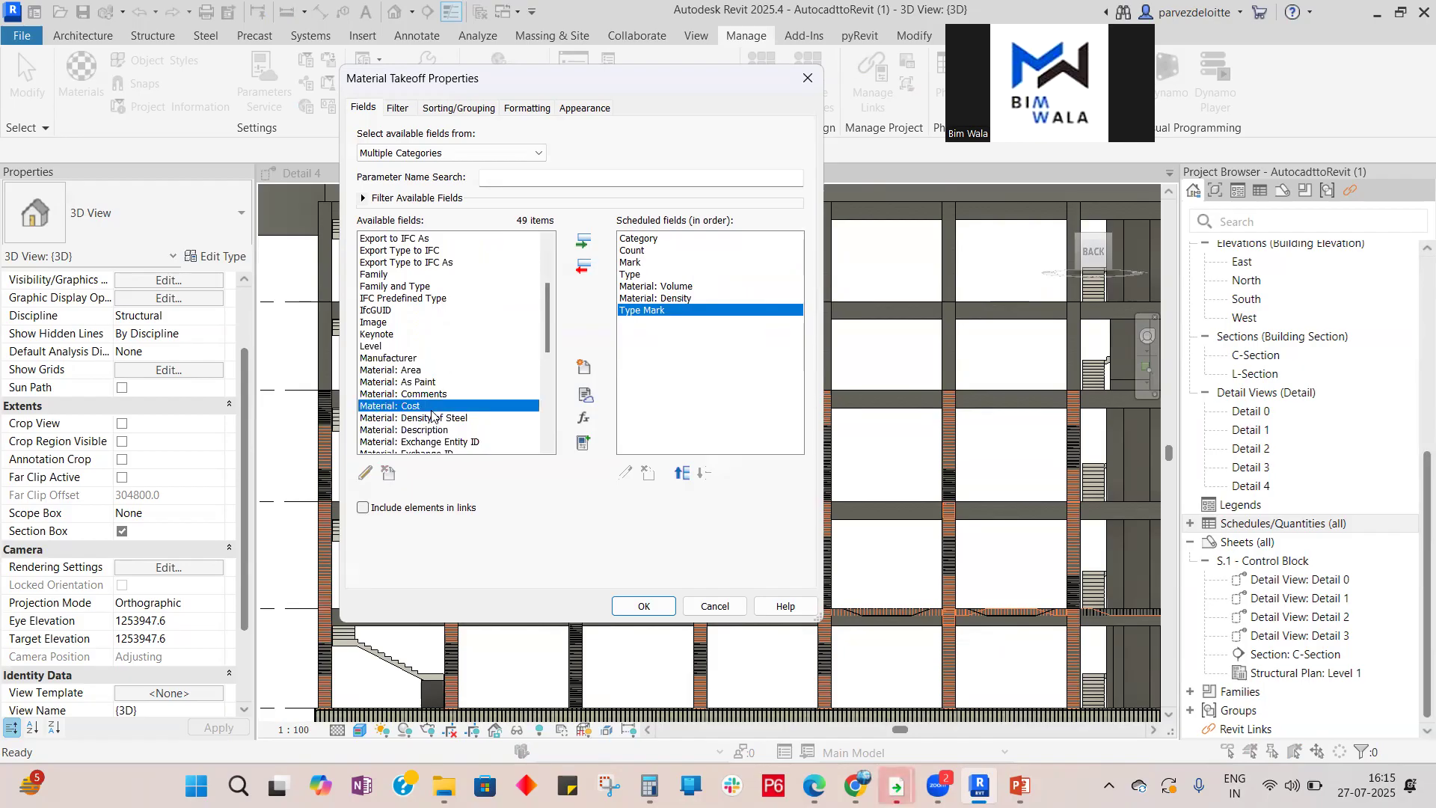
key(m)
key(m)
key(m)
key(m)
key(m)
key(m)
key(m)
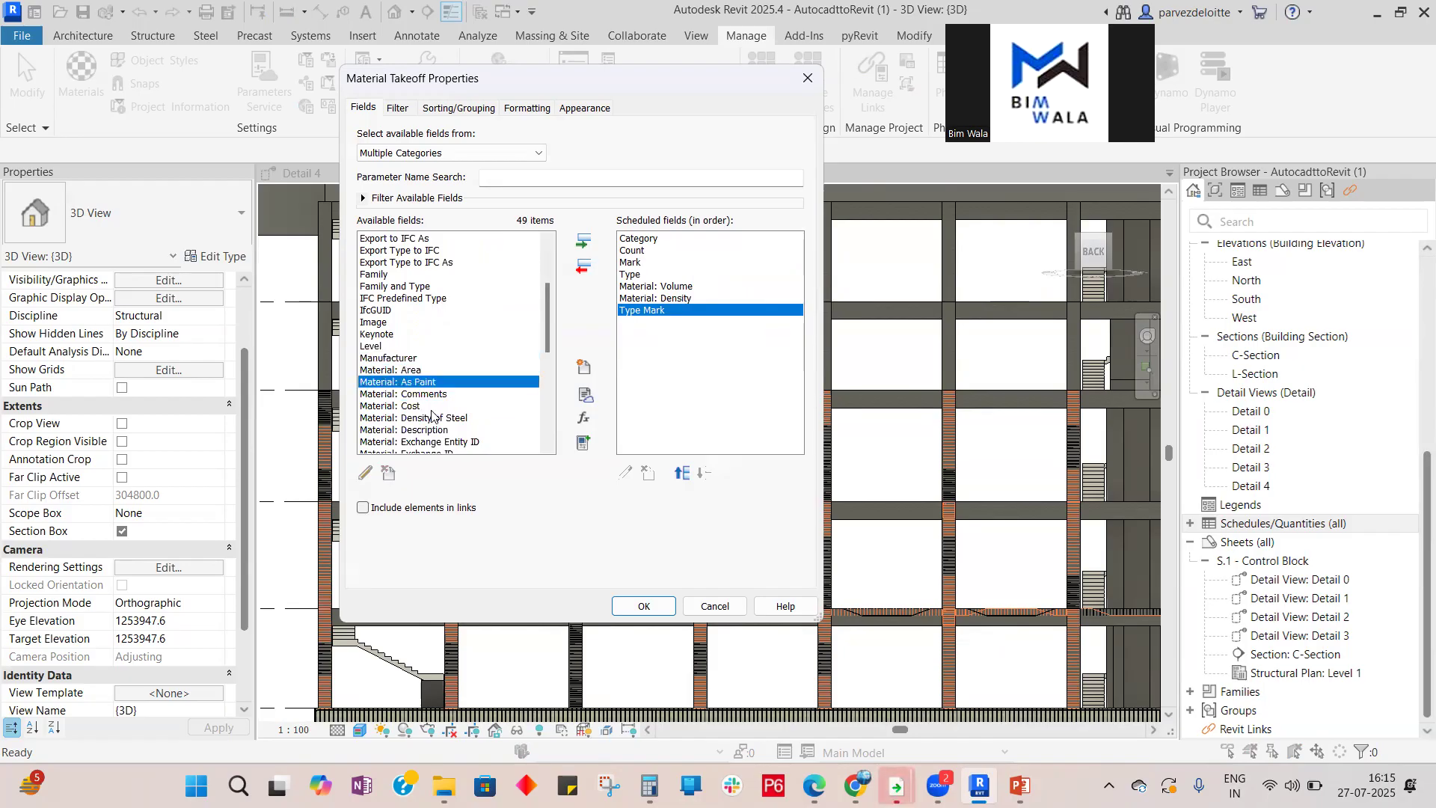
key(m)
key(m)
key(m)
key(m)
key(m)
key(m)
key(m)
key(m)
key(m)
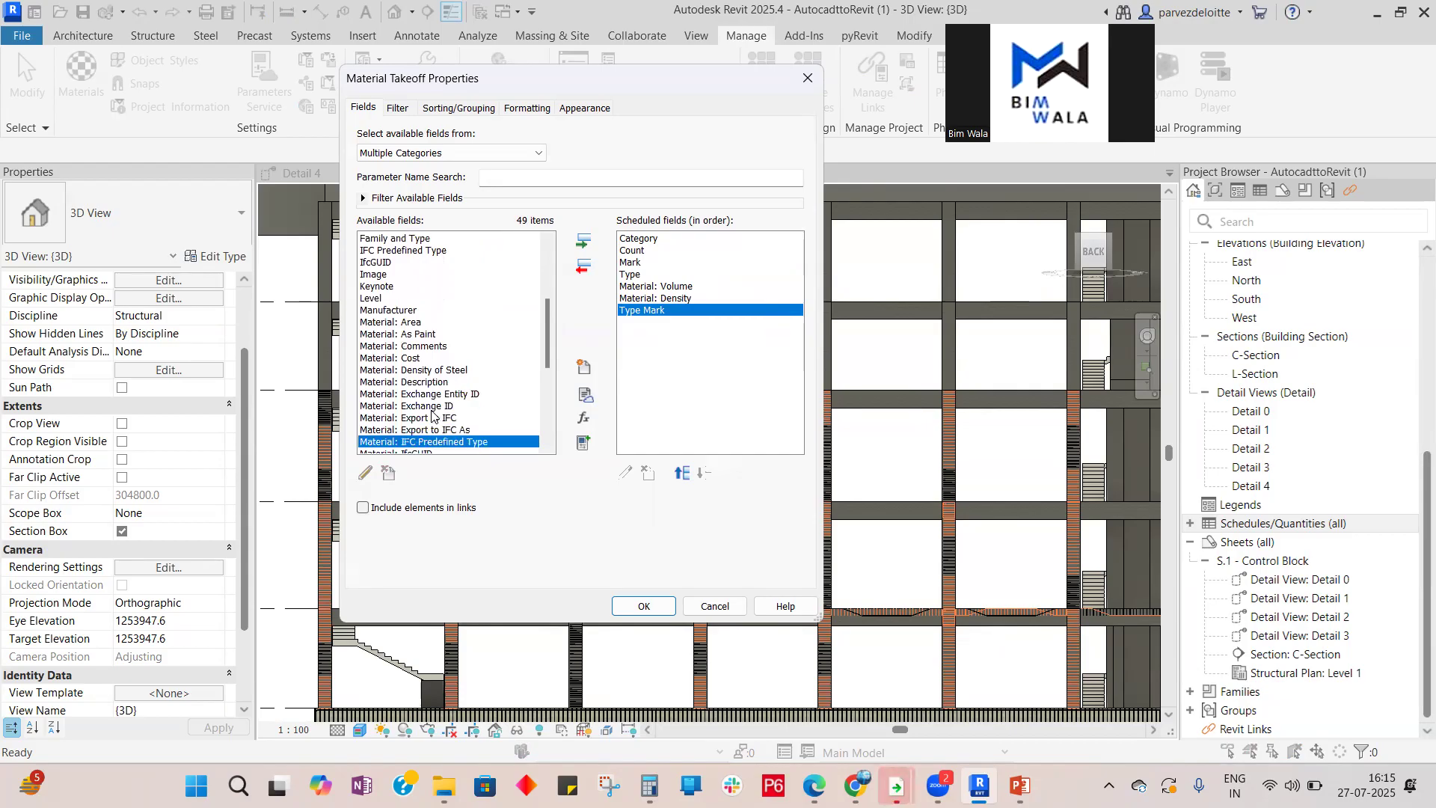
key(m)
key(m)
key(m)
key(m)
key(m)
key(m)
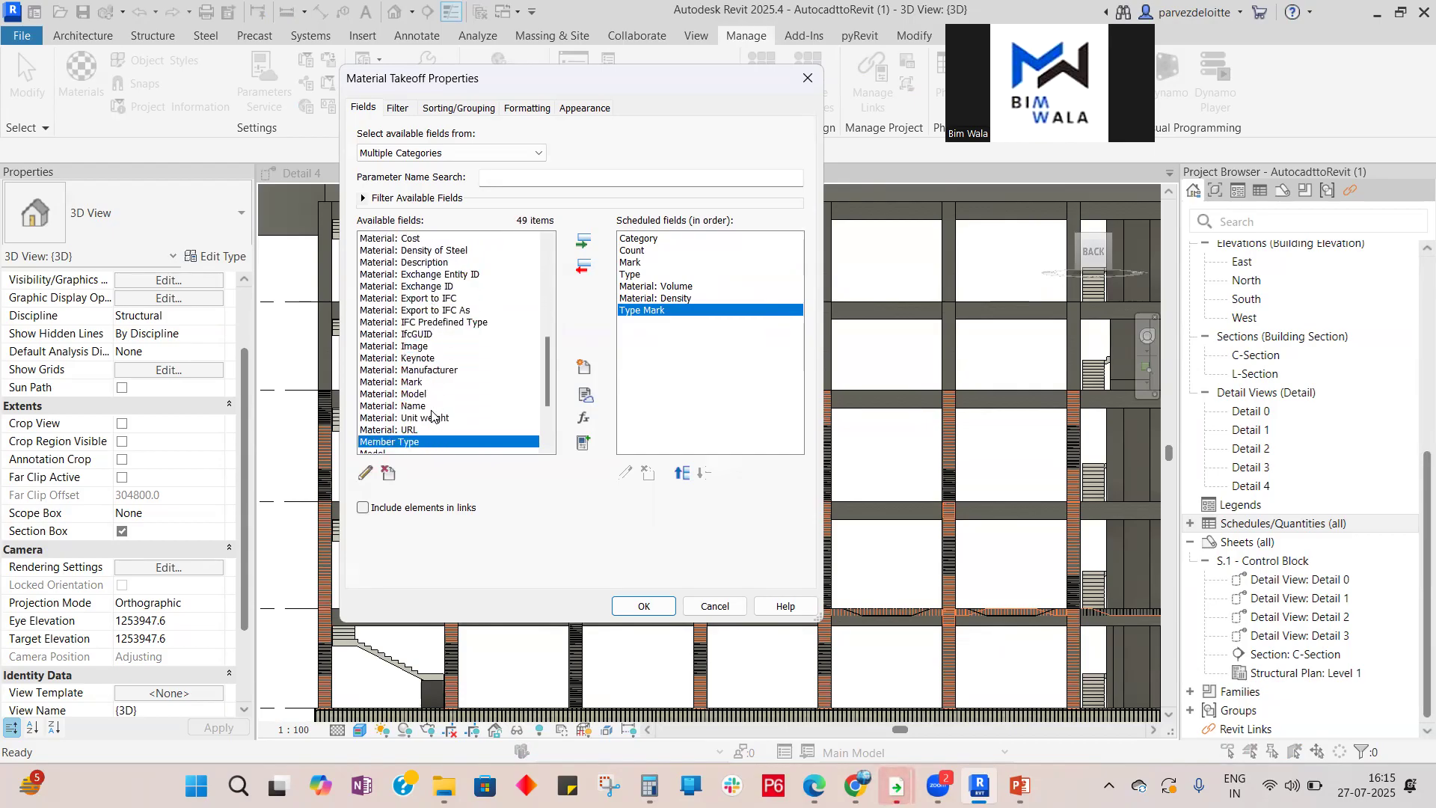
click(418, 440)
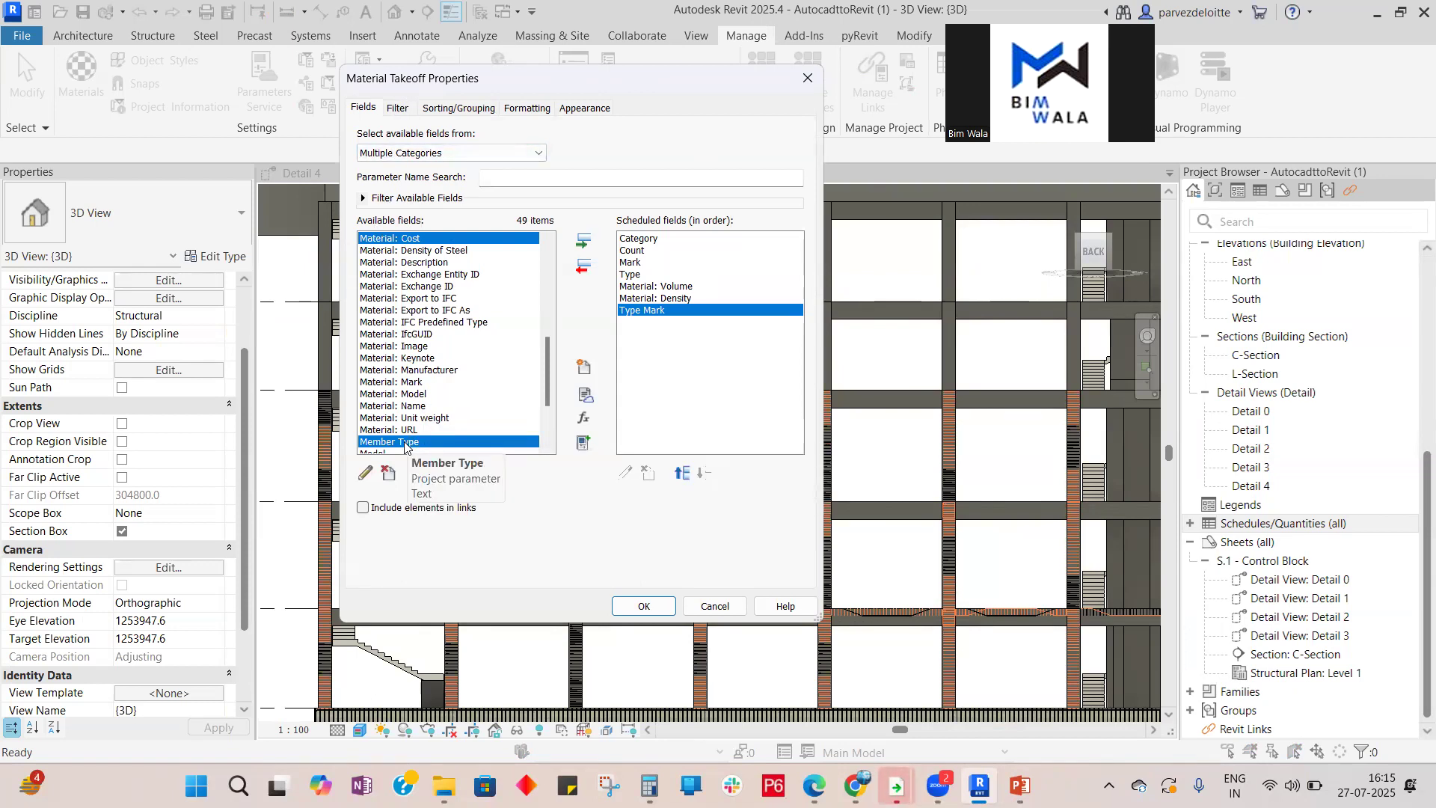
click(583, 242)
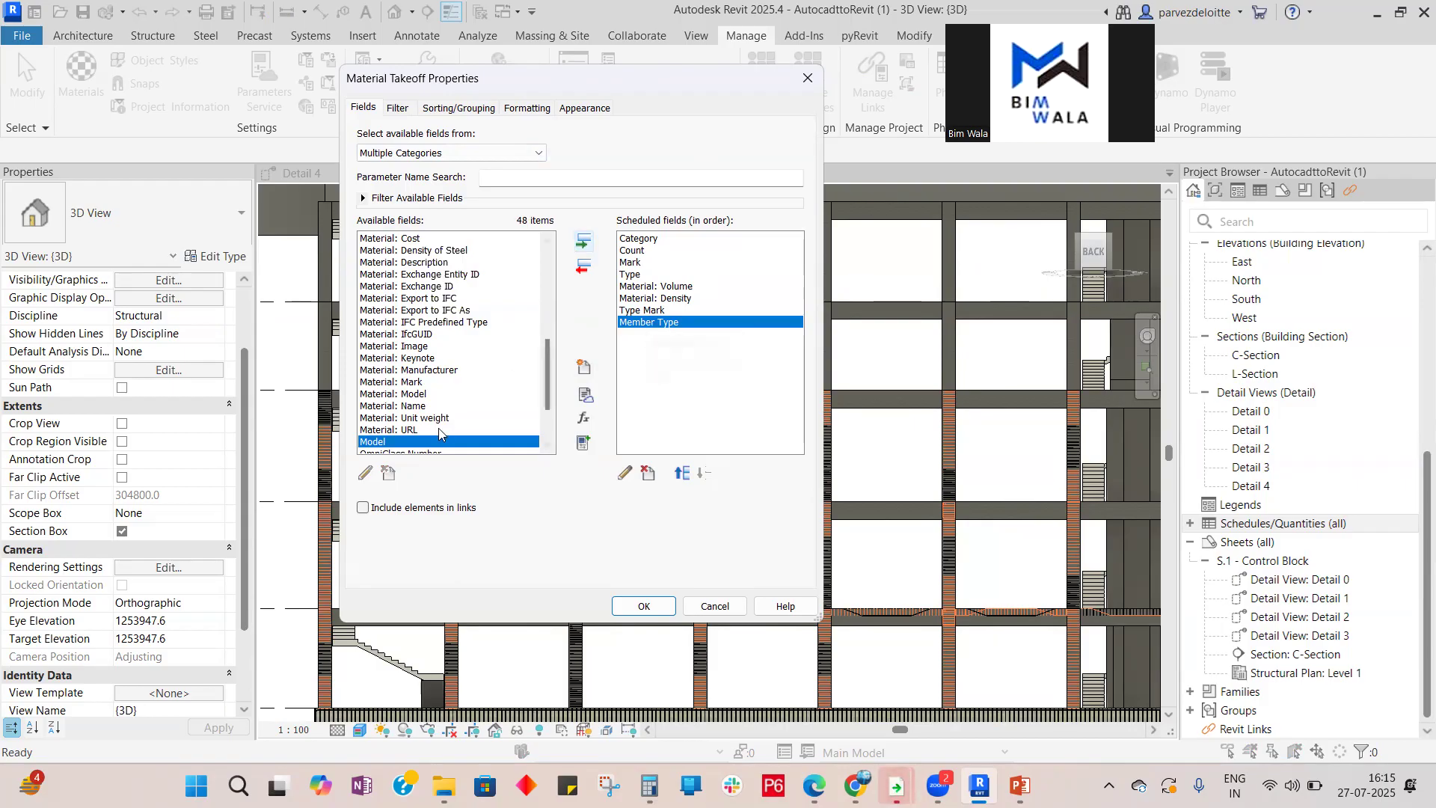
scroll(416, 382, down, 2)
scroll(416, 383, down, 1)
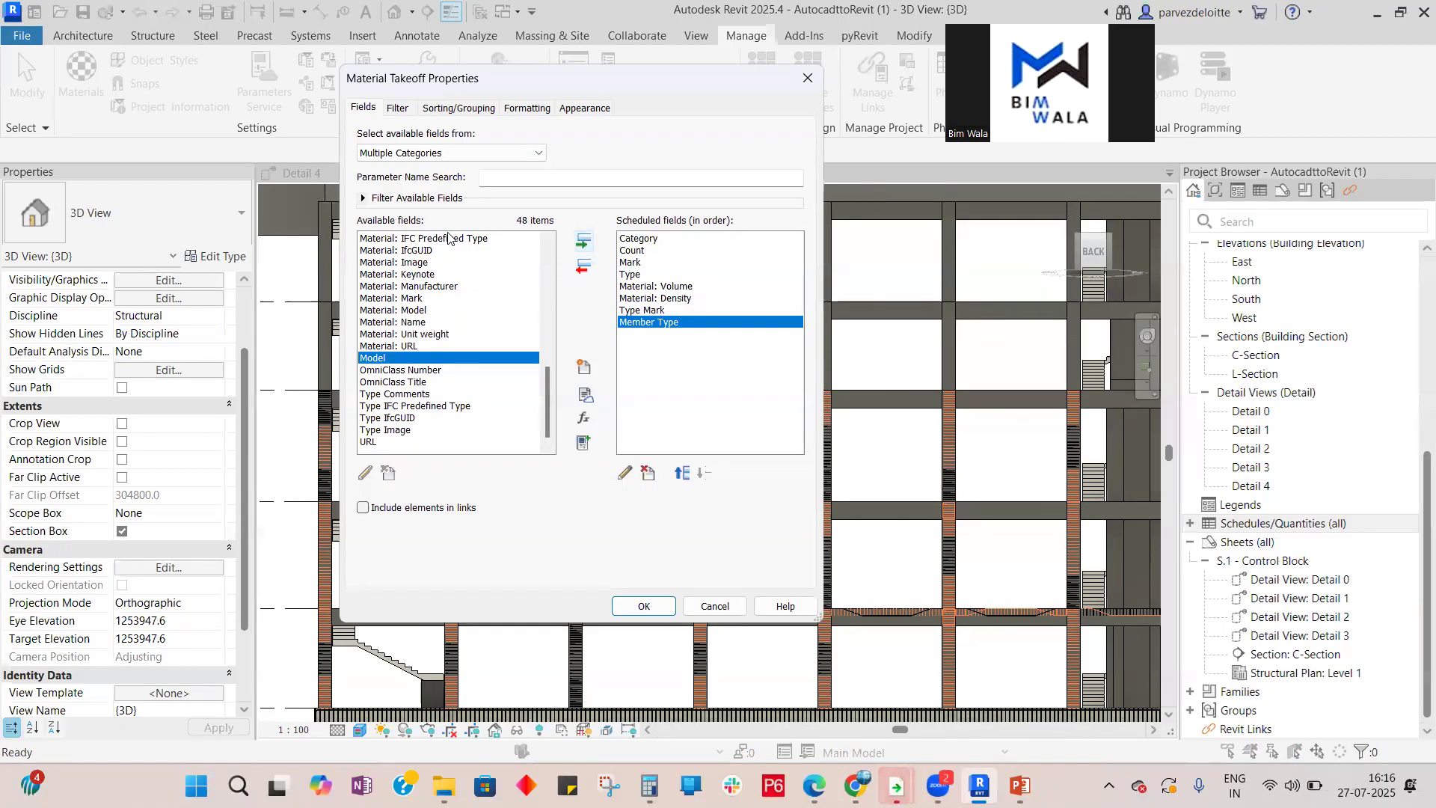
scroll(404, 314, up, 10)
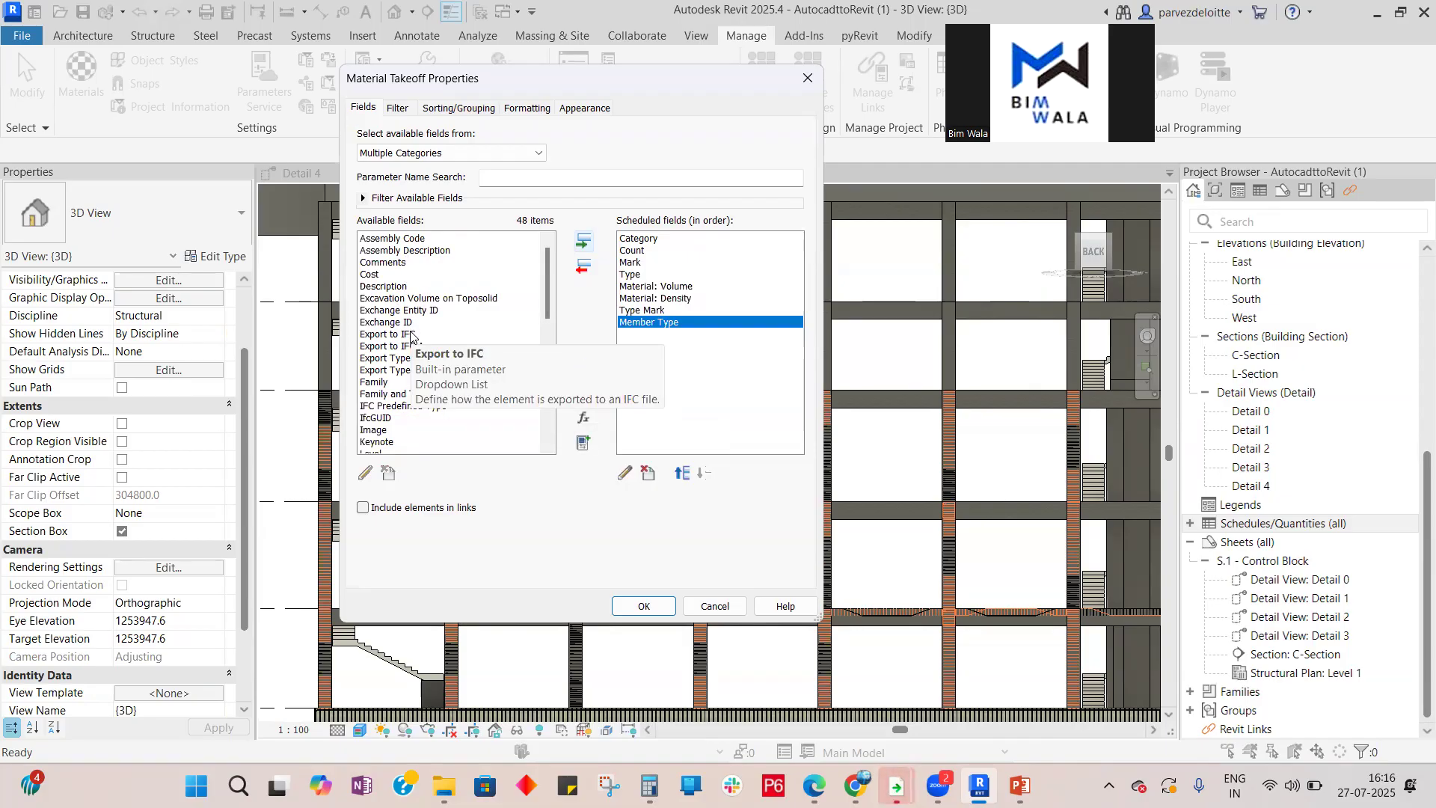
scroll(396, 264, down, 3)
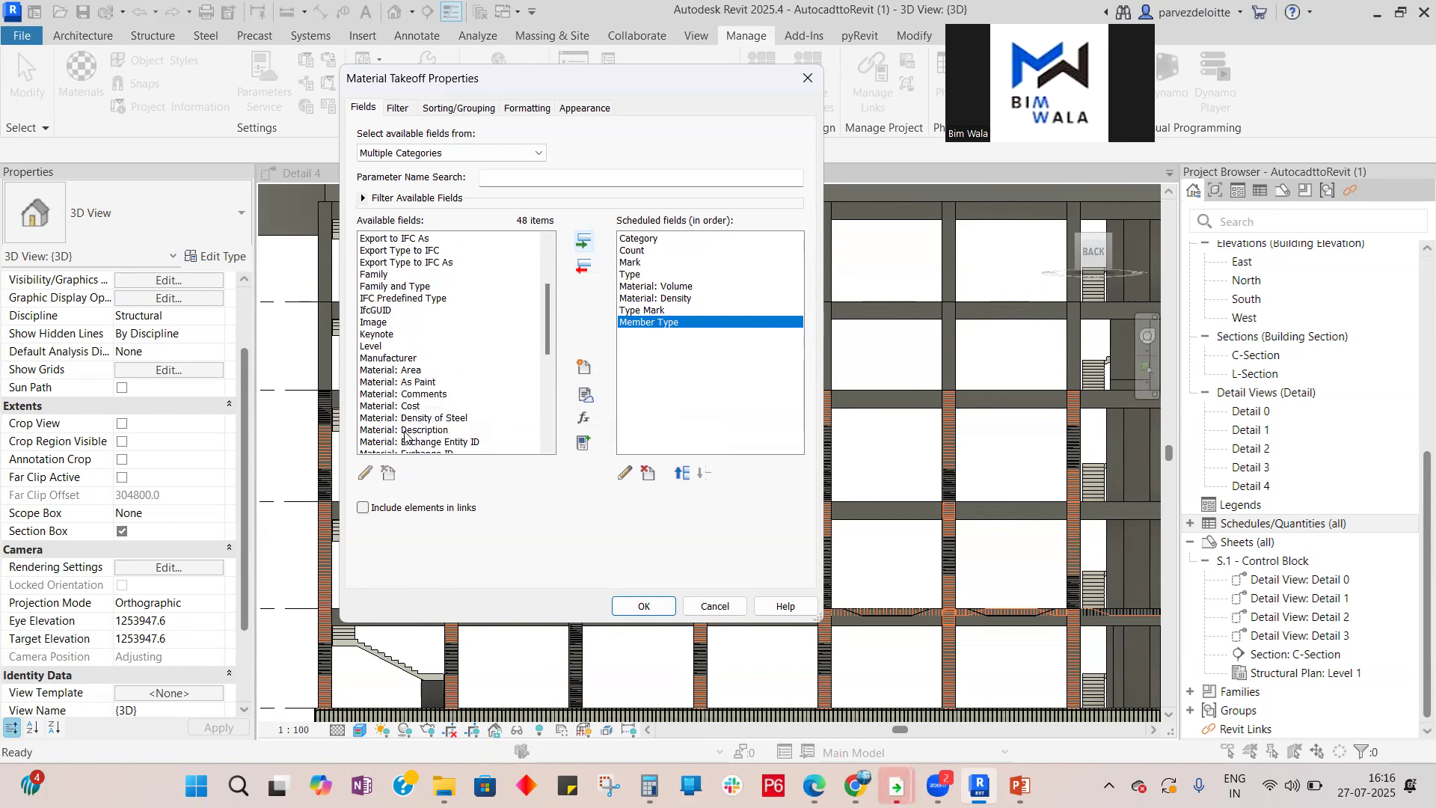
scroll(441, 411, down, 1)
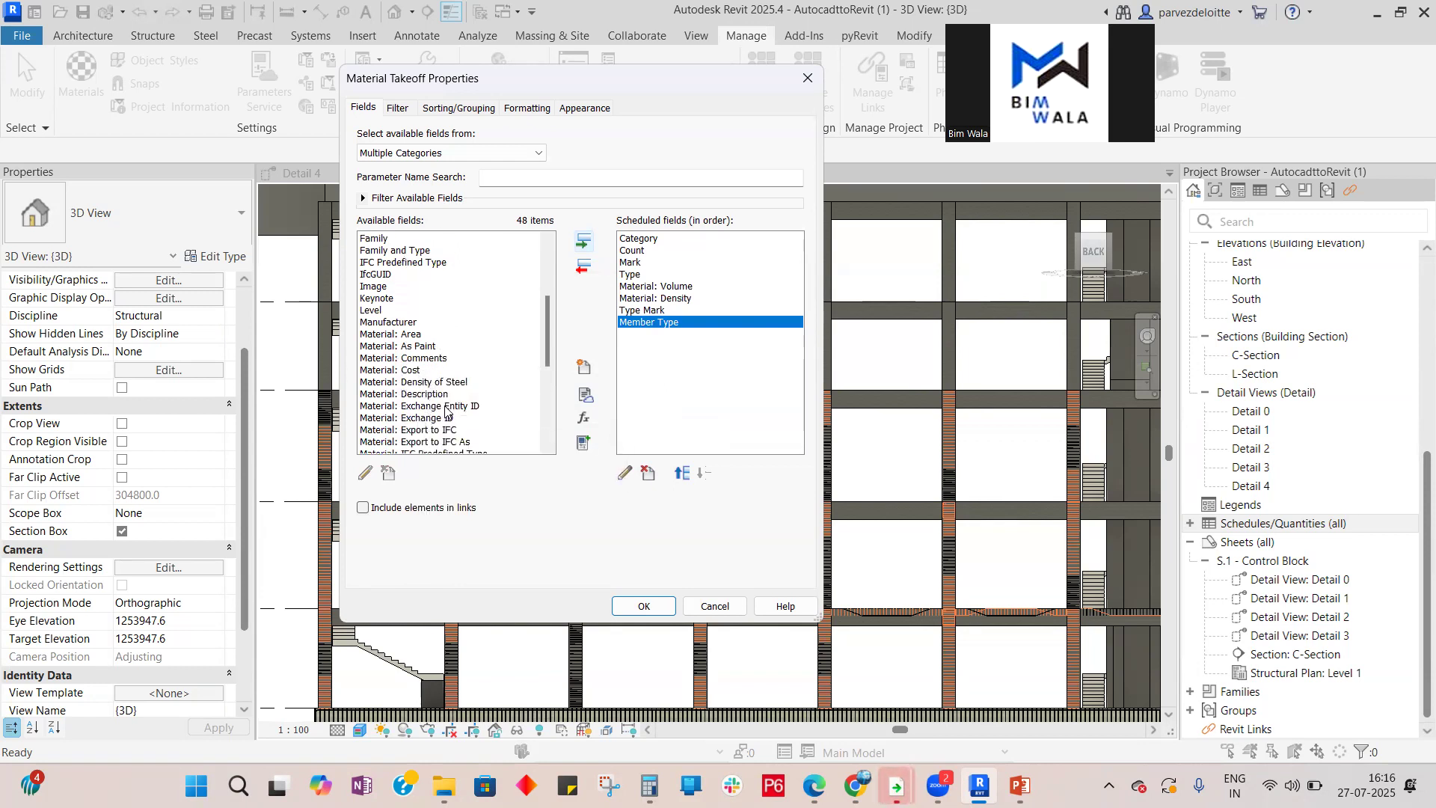
Find Material: Density of Steel among the available fields, try adding it to the takeoff and remove it again.
scroll(465, 381, down, 4)
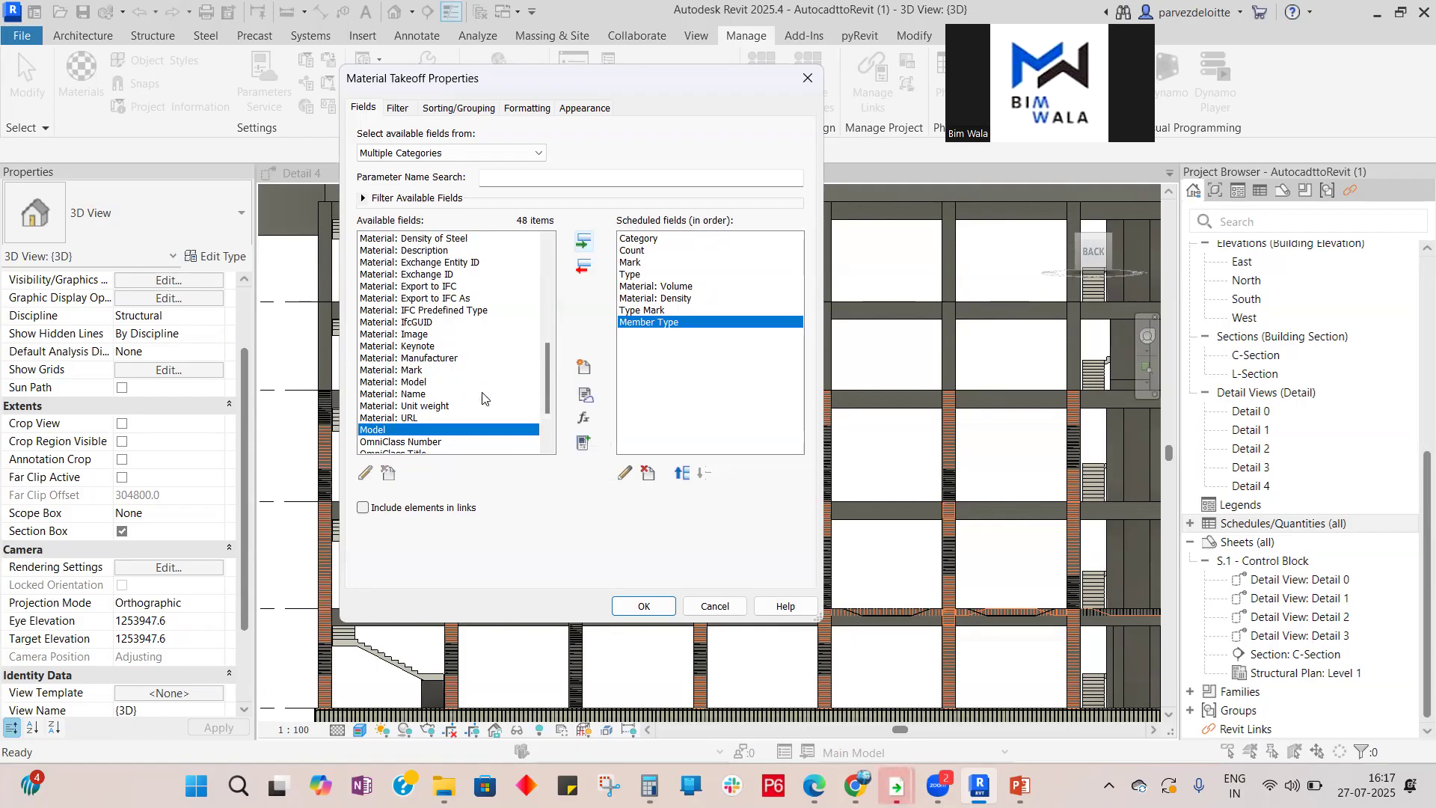
scroll(416, 311, up, 1)
scroll(416, 310, up, 6)
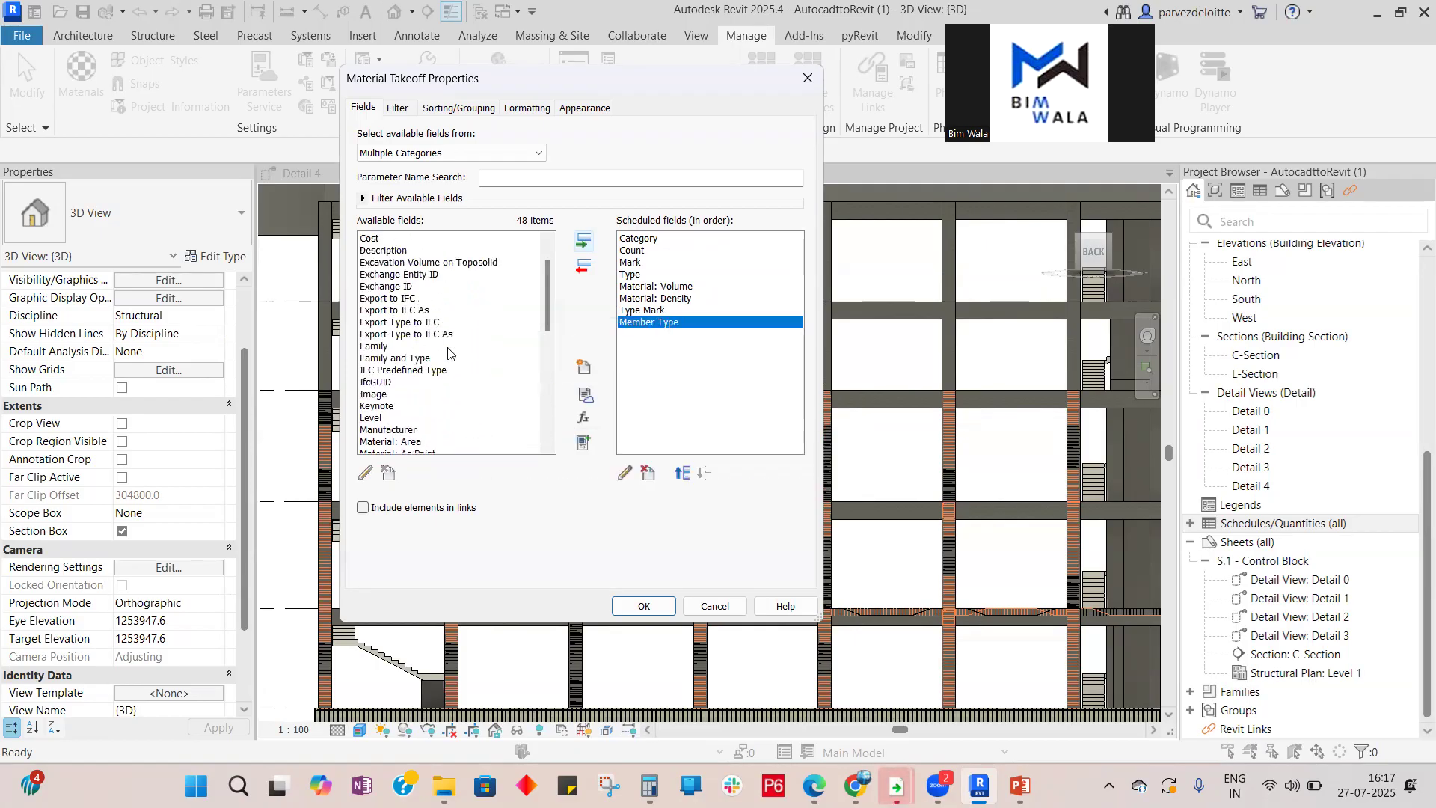
click(456, 368)
key(c)
key(c)
key(c)
scroll(457, 376, down, 5)
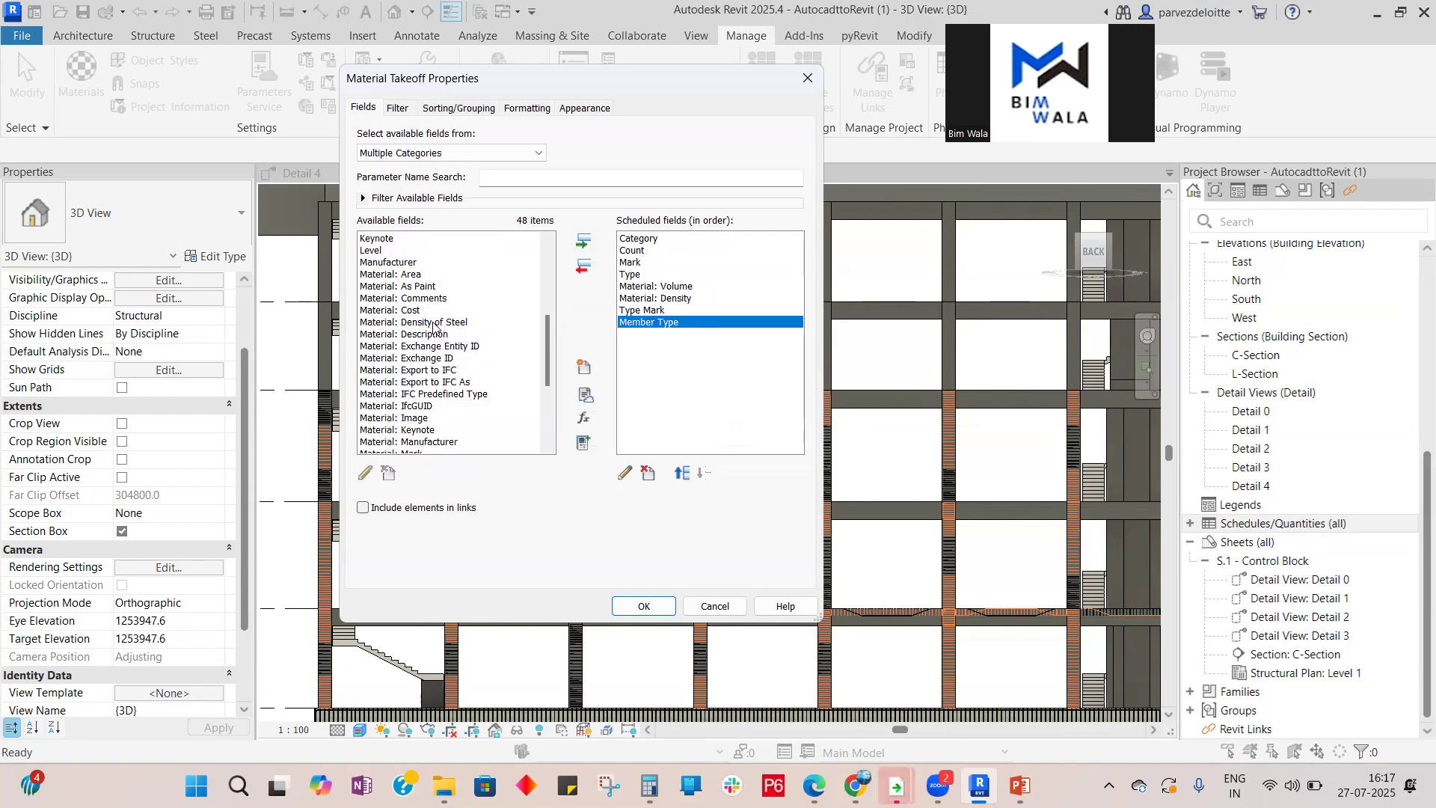
double_click(387, 322)
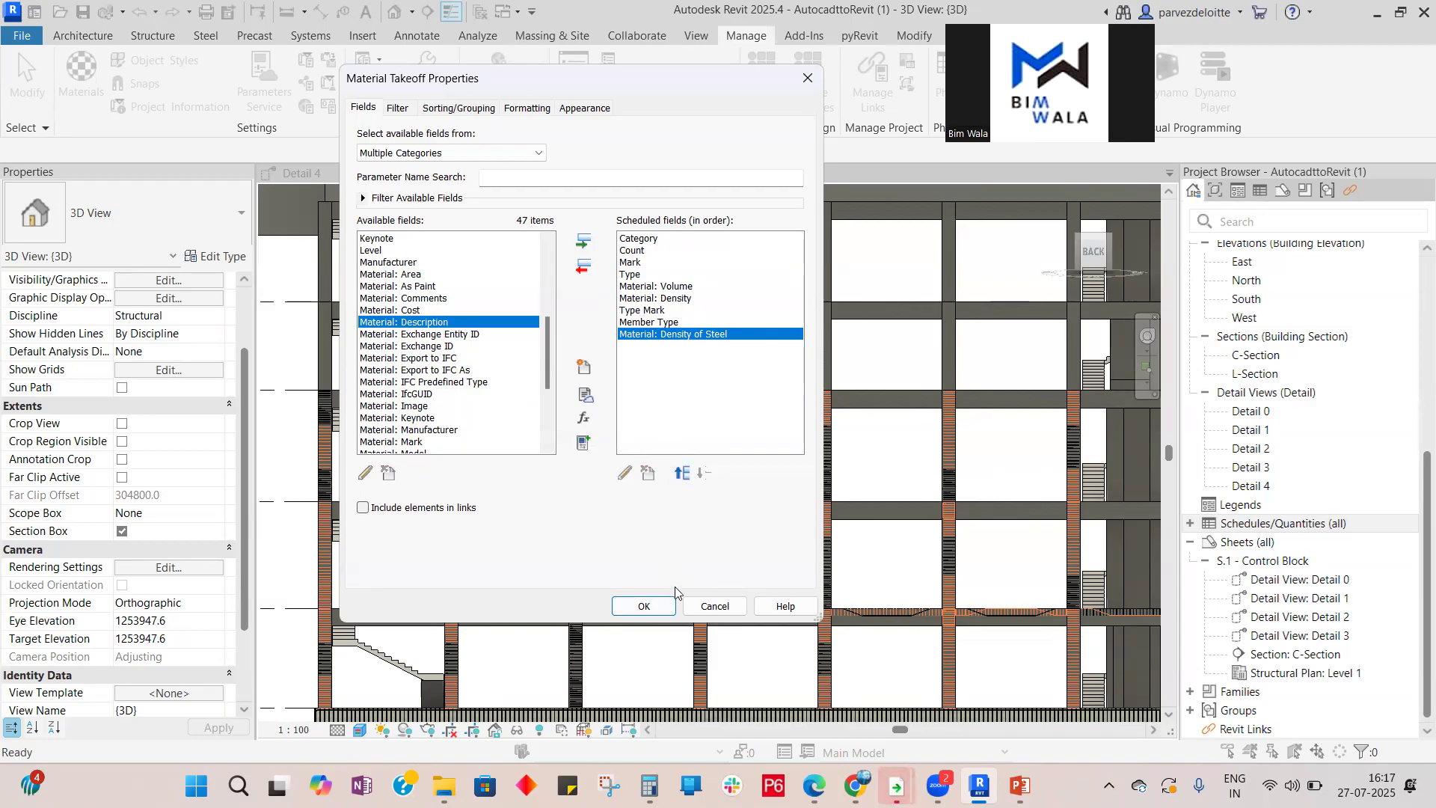
click(584, 267)
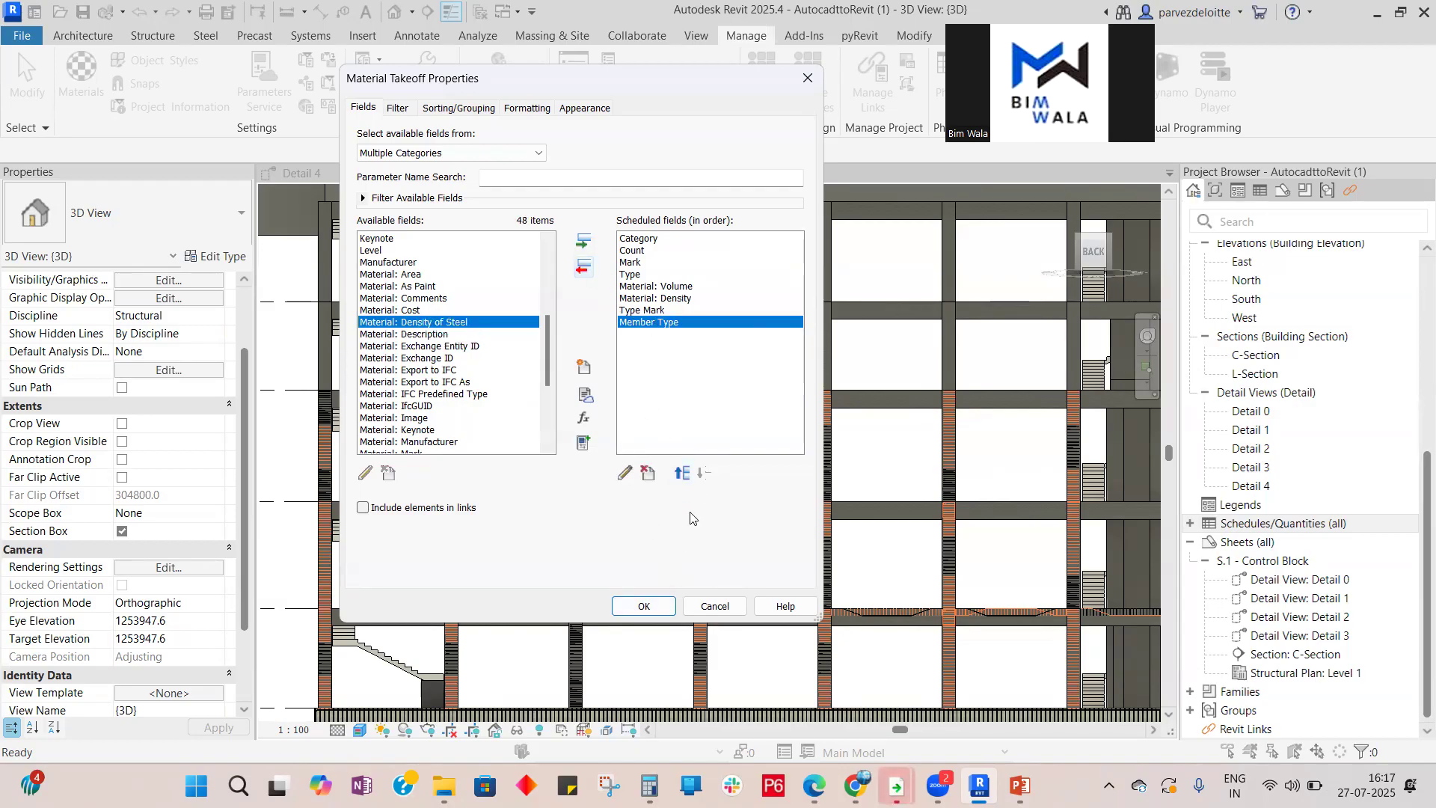
Generate the material takeoff from the chosen fields and review the calculated-parameter instructions on the PowerPoint slides.
click(643, 605)
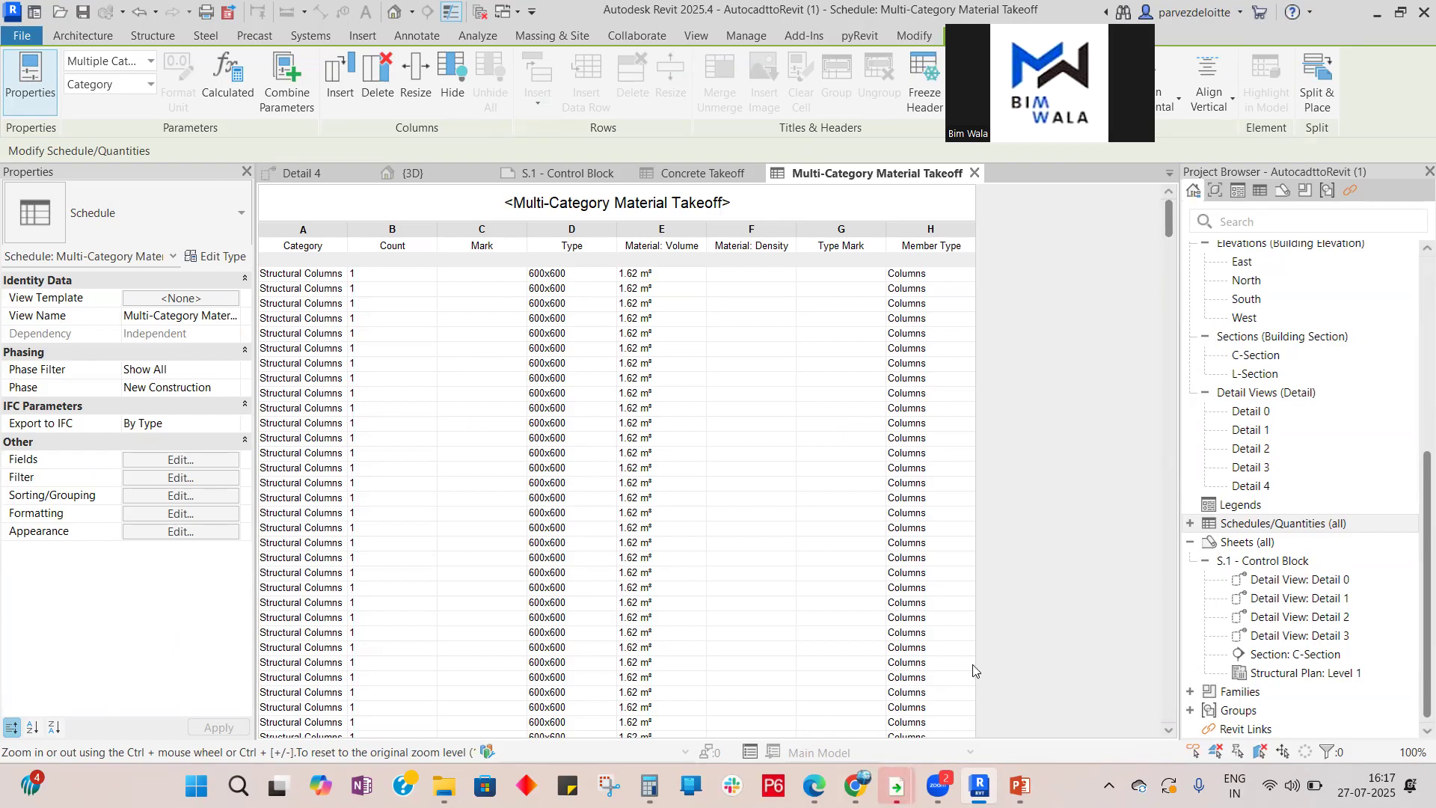
click(1019, 785)
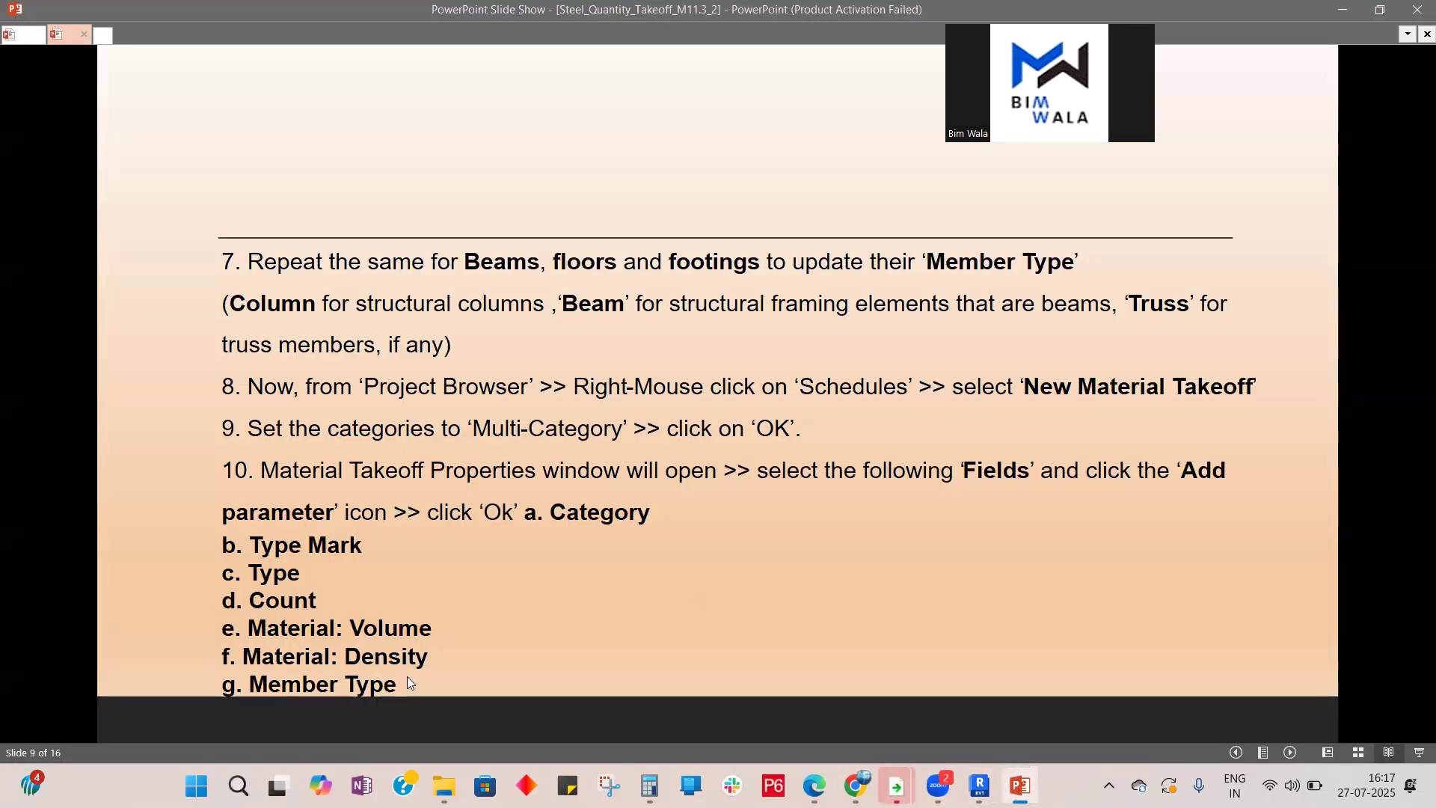
click(631, 586)
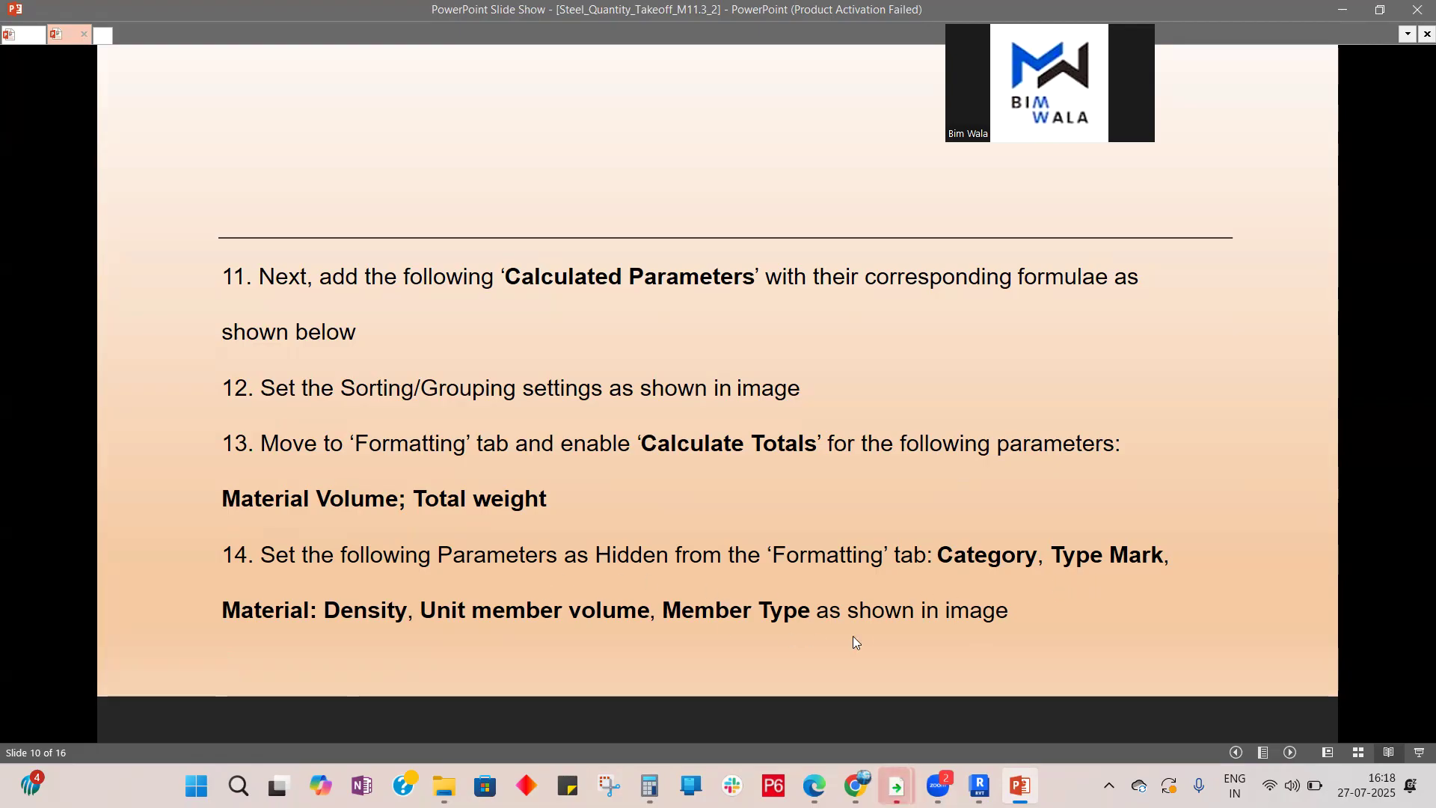
click(1051, 619)
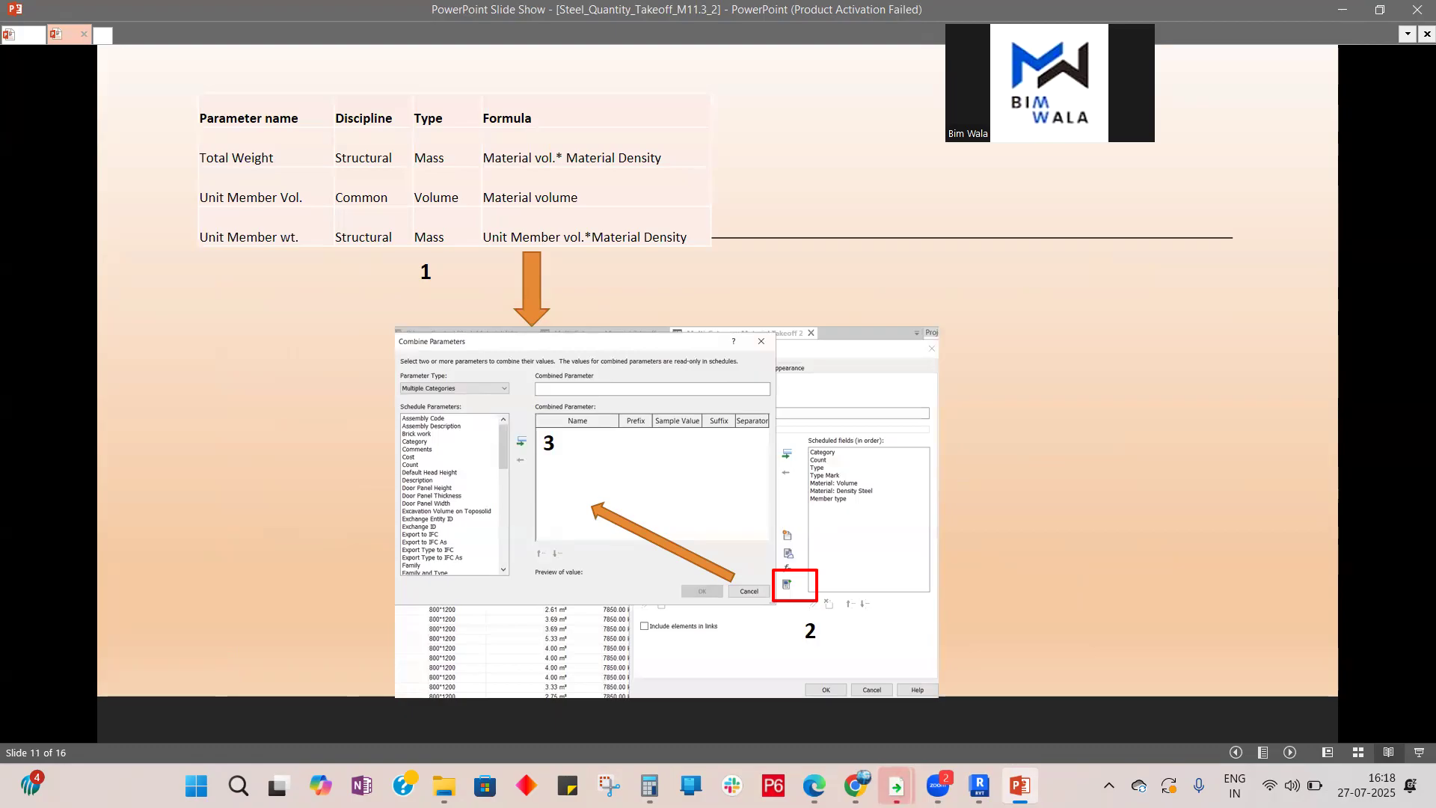
click(1019, 785)
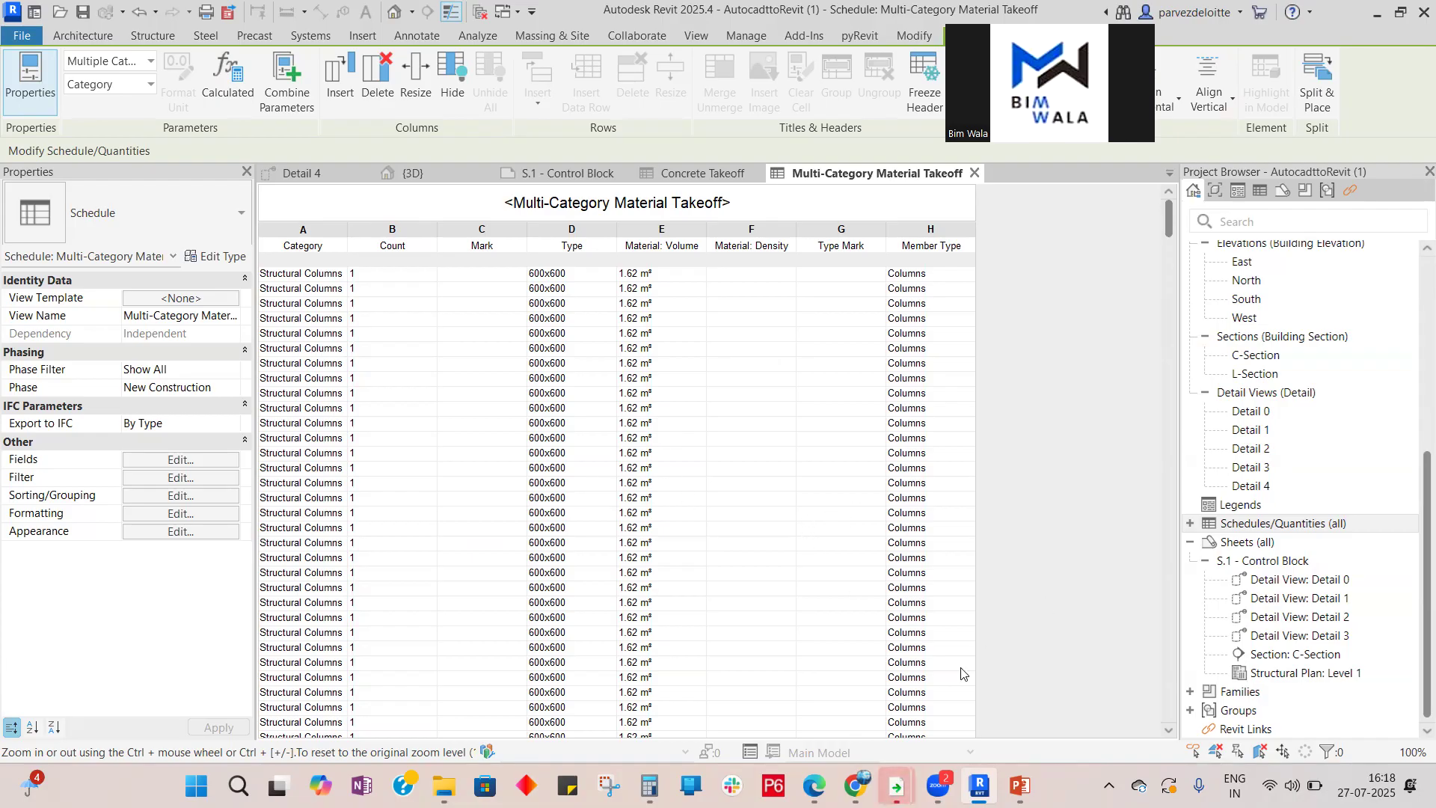
key(alt+Tab)
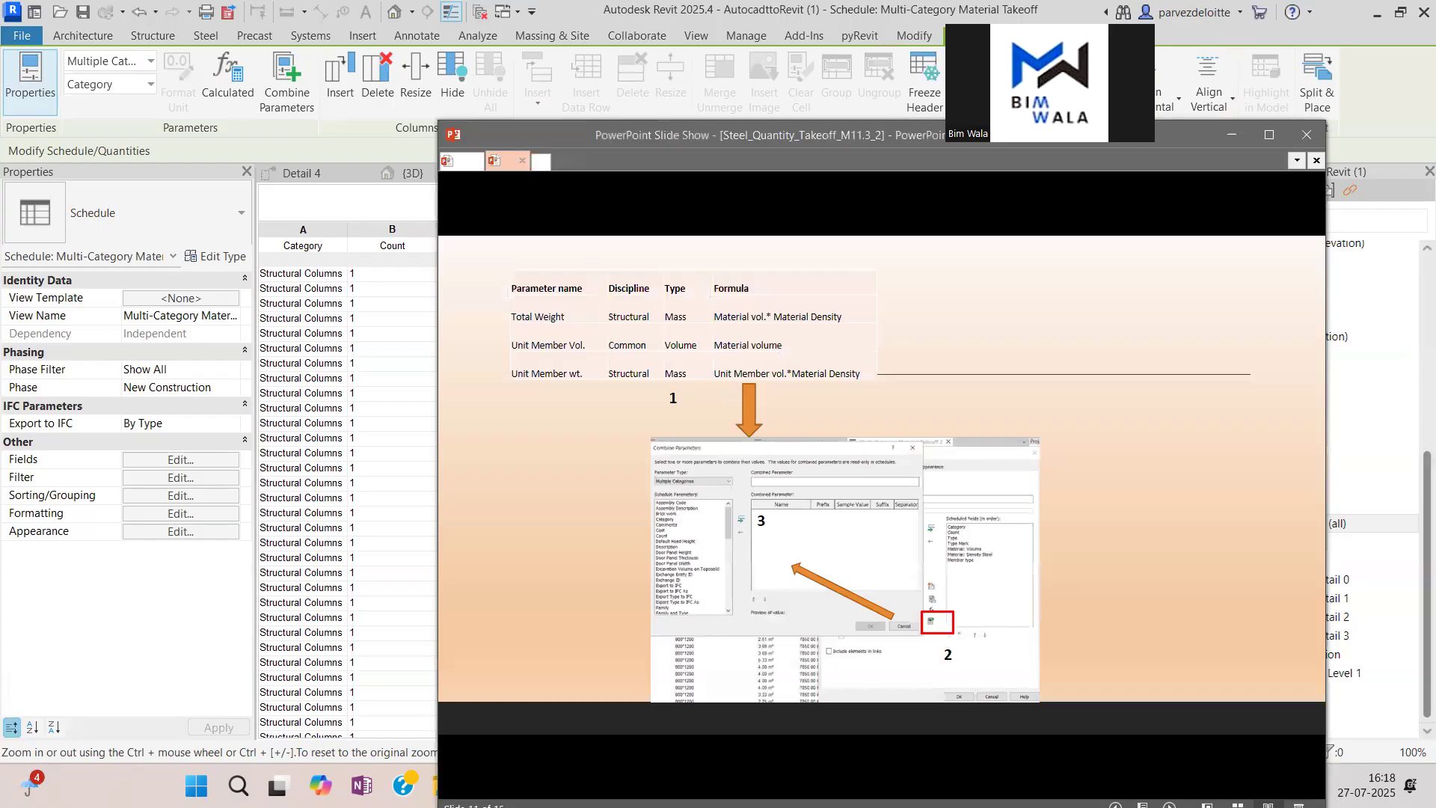
key(Left)
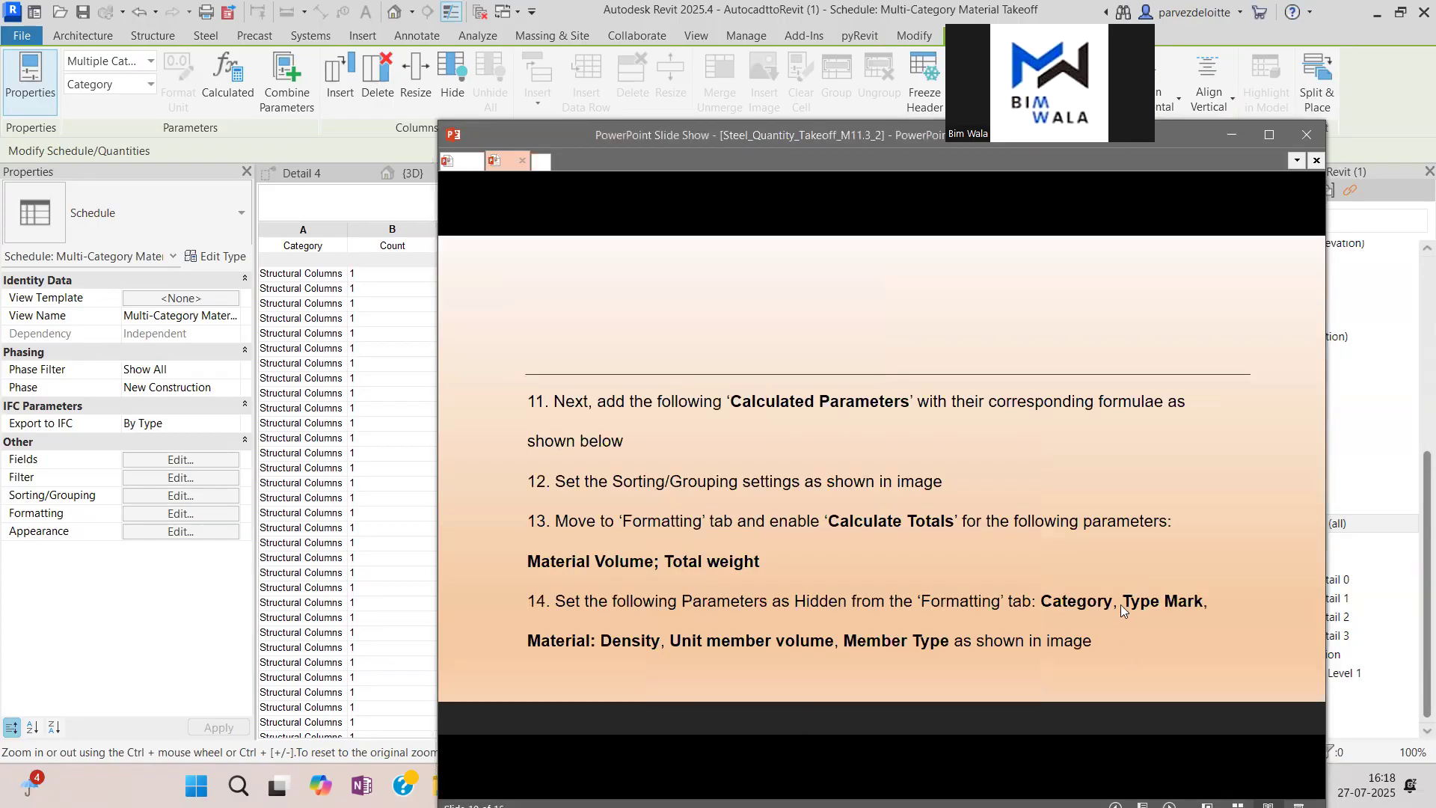
key(Right)
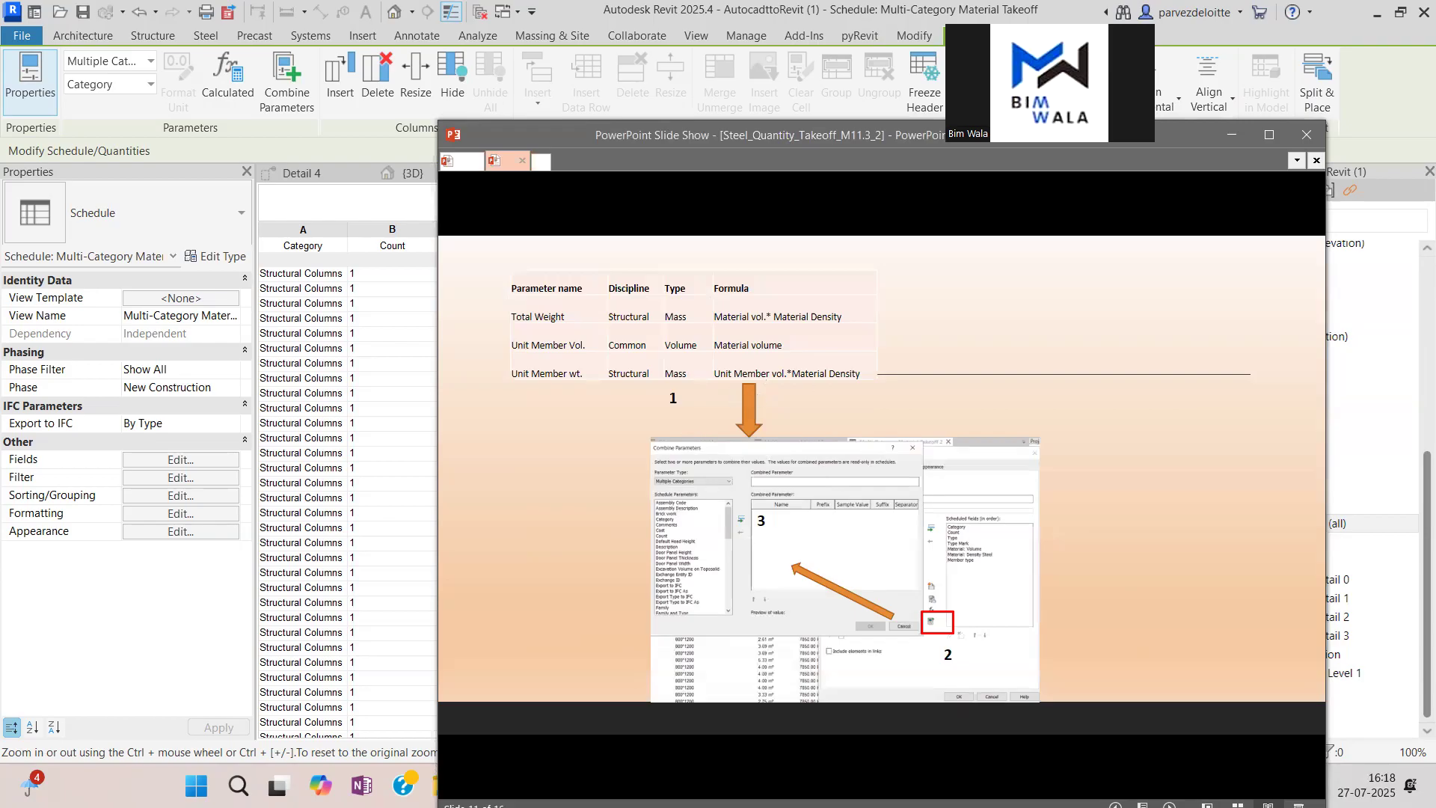
click(423, 561)
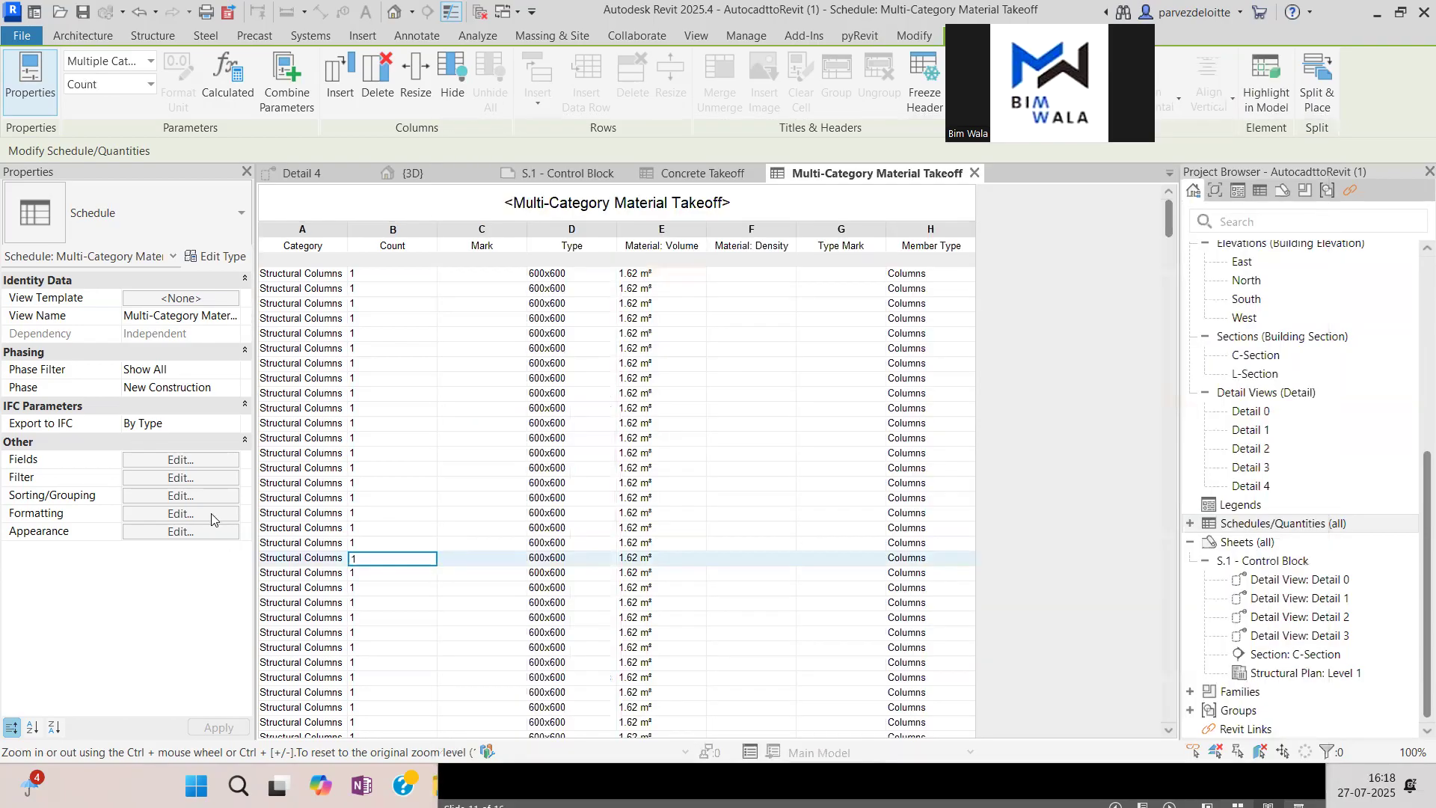
click(199, 462)
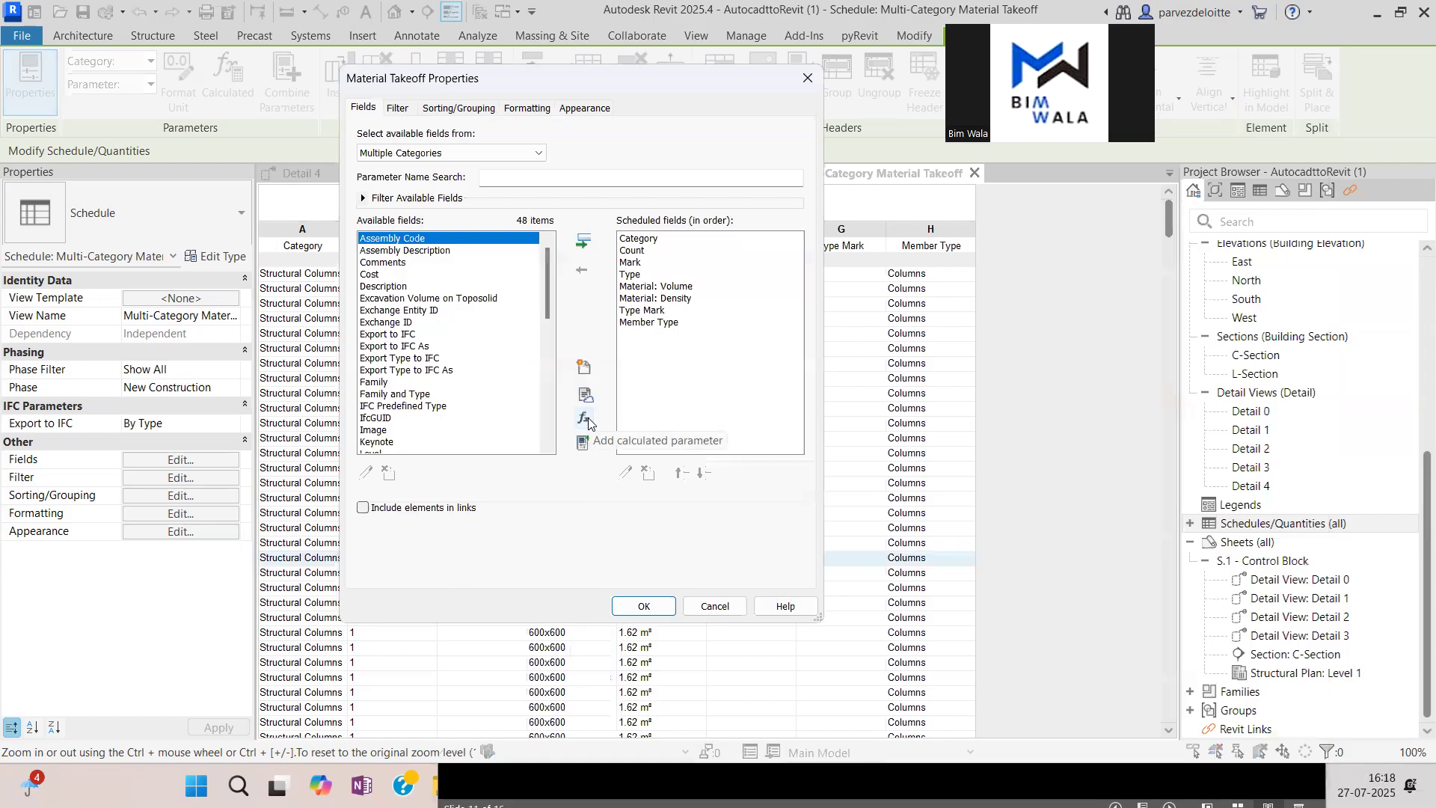
click(586, 419)
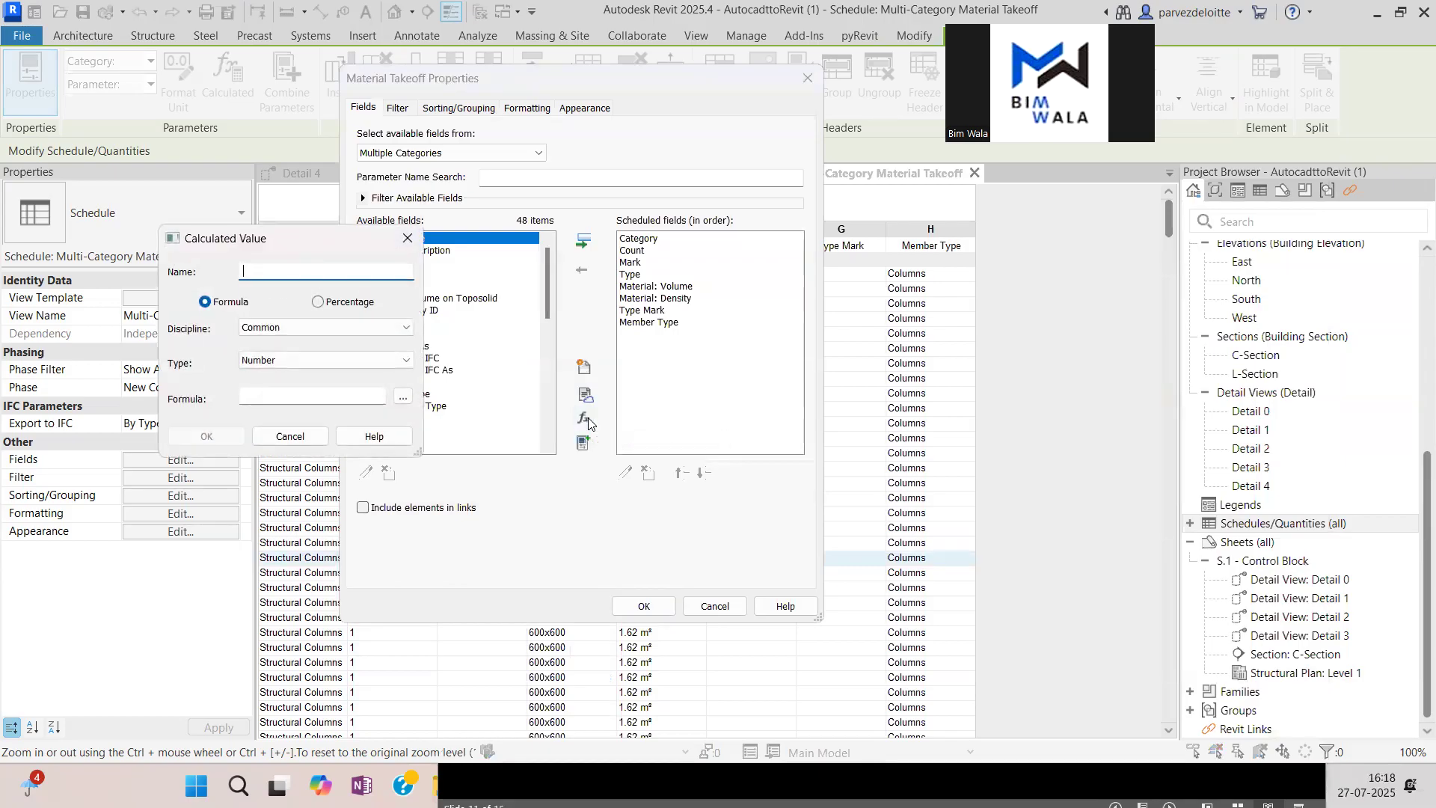
text(Cost of Stee)
click(407, 238)
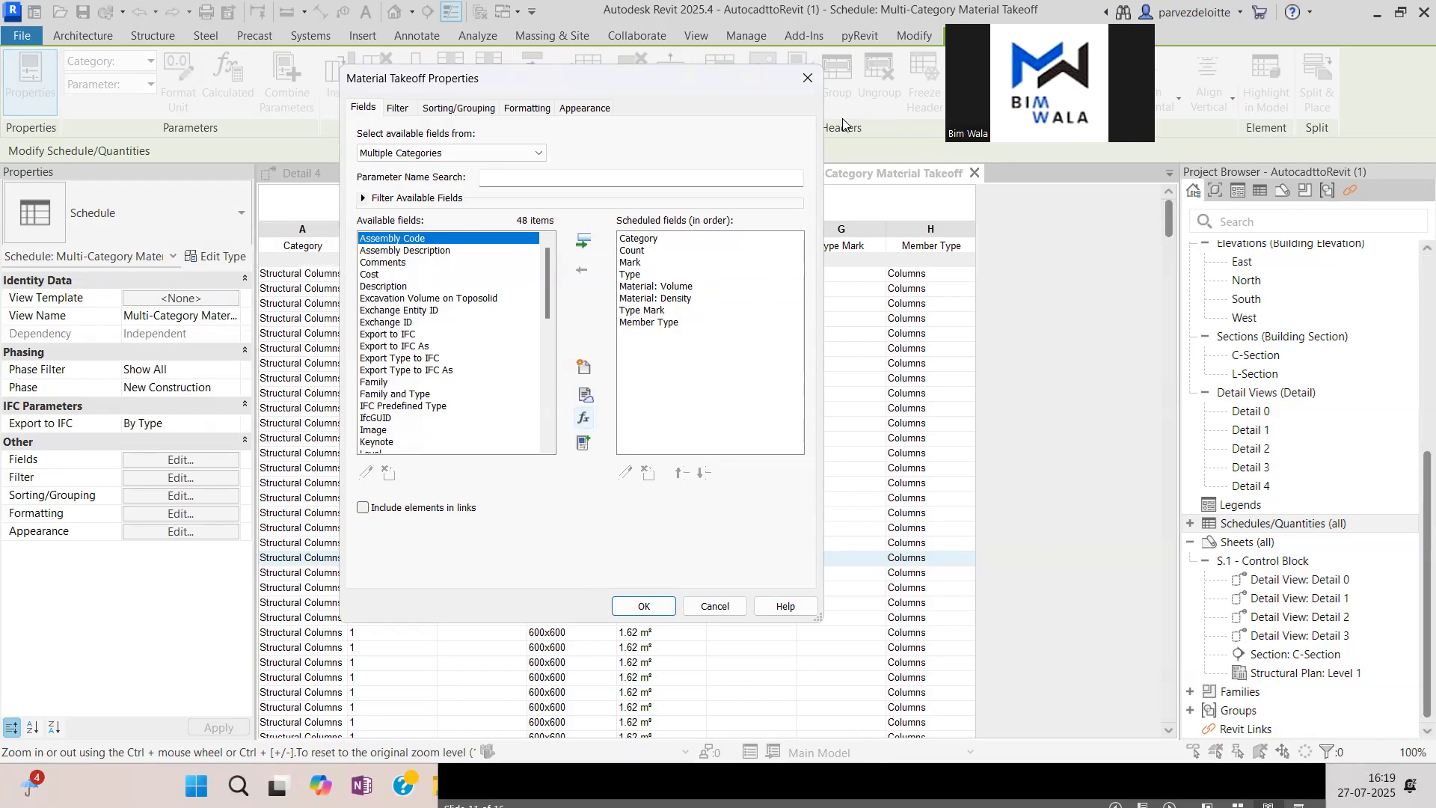
click(807, 78)
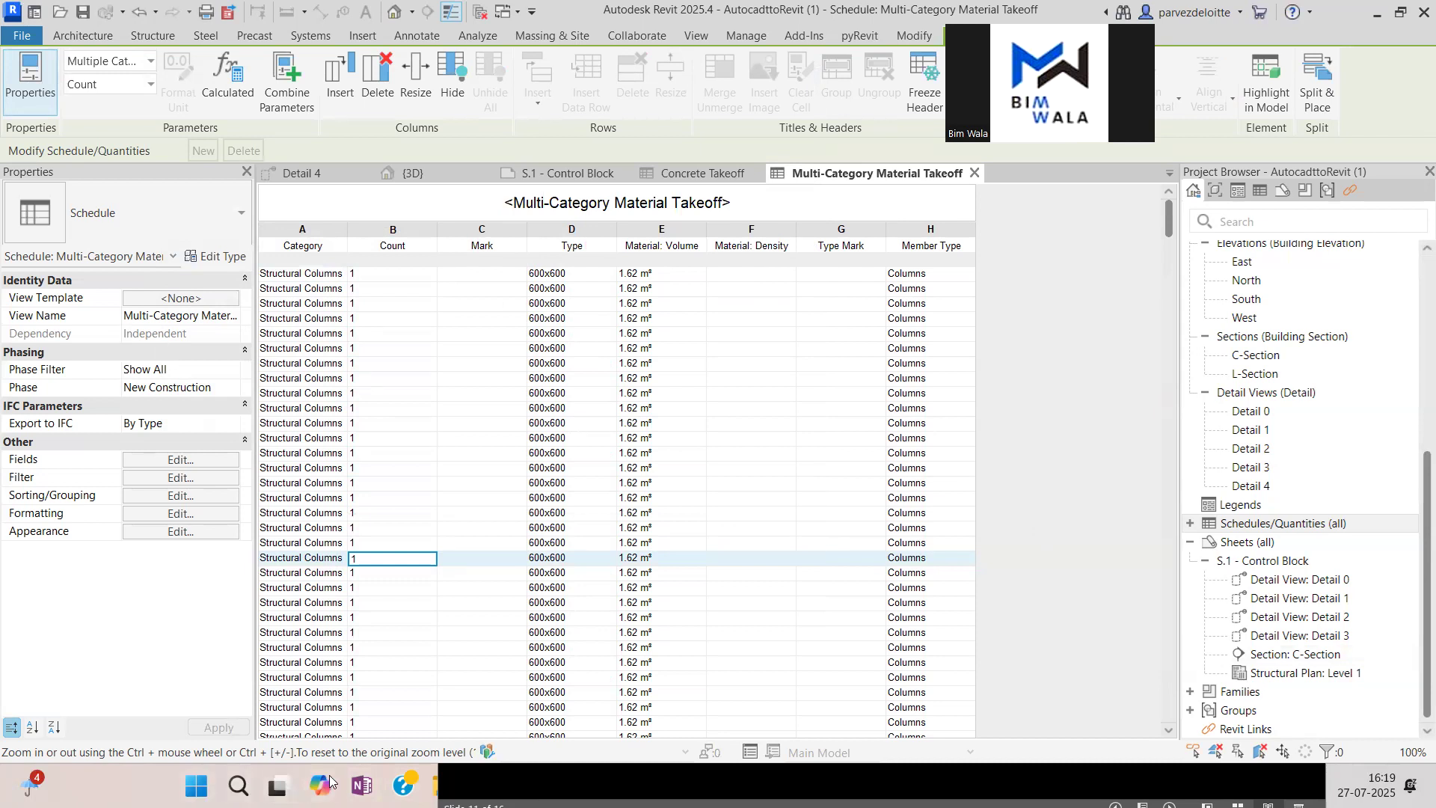
Switch to the PowerPoint slide and read the names, disciplines, types and formulas of the calculated parameters.
mouse_move(1020, 786)
click(1019, 692)
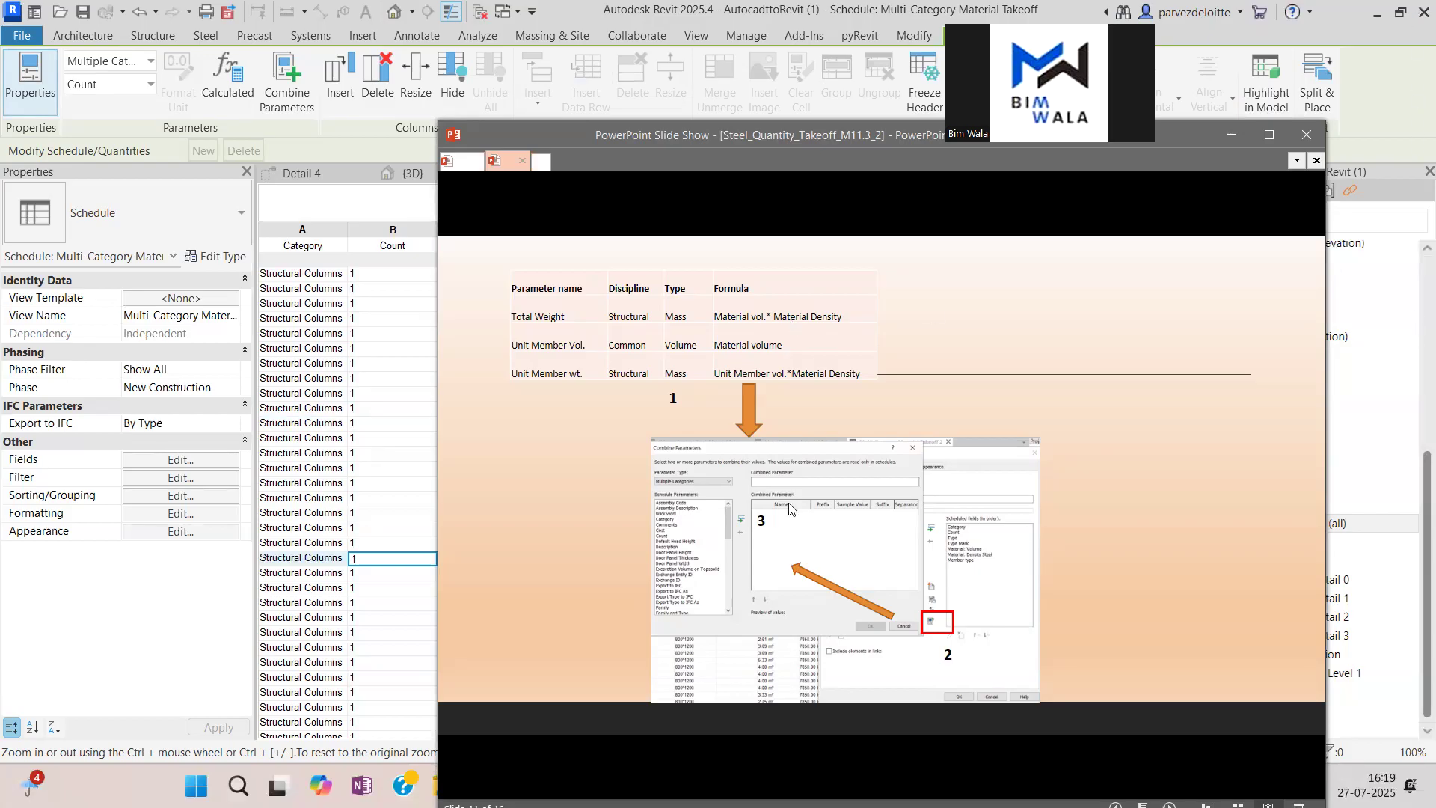
key(alt+Tab)
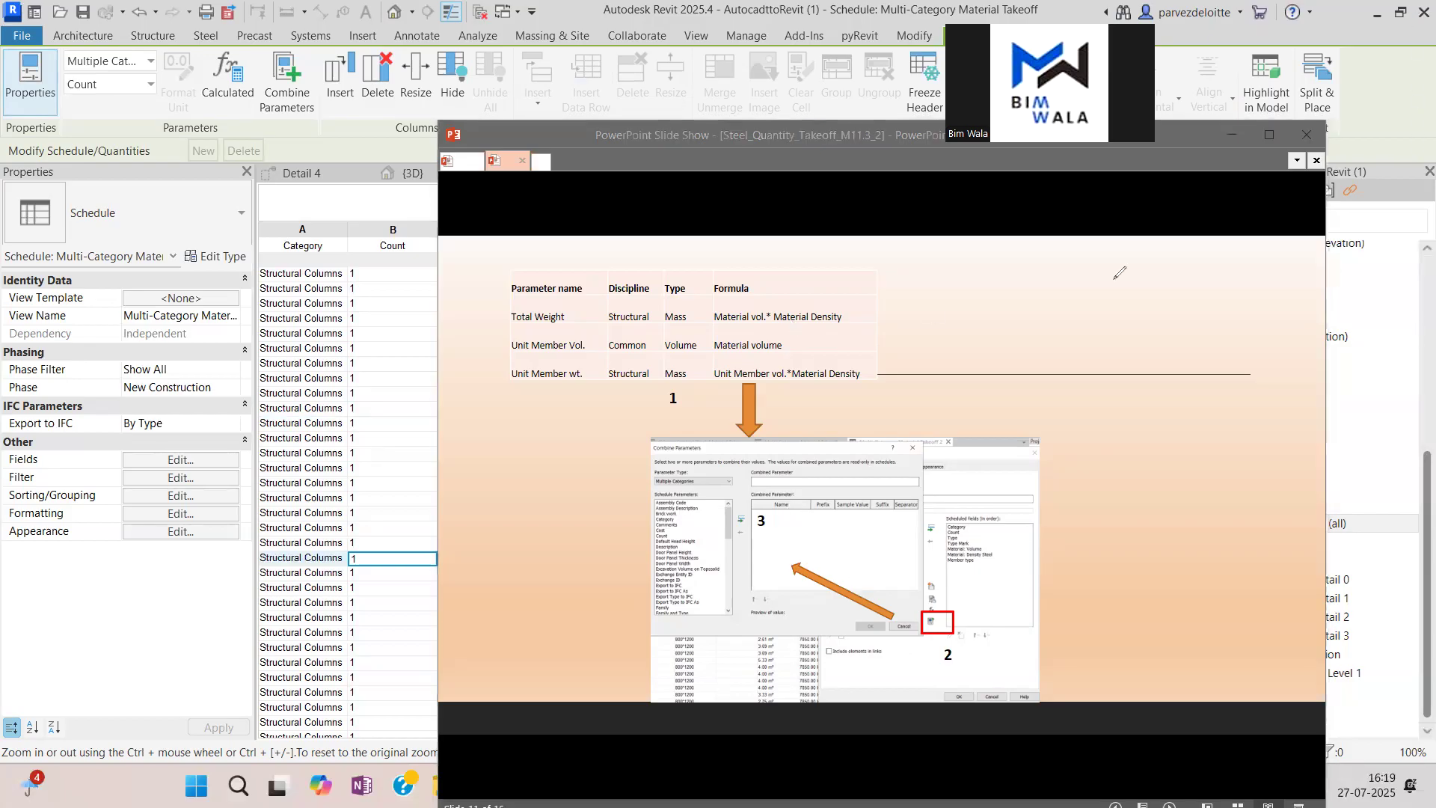
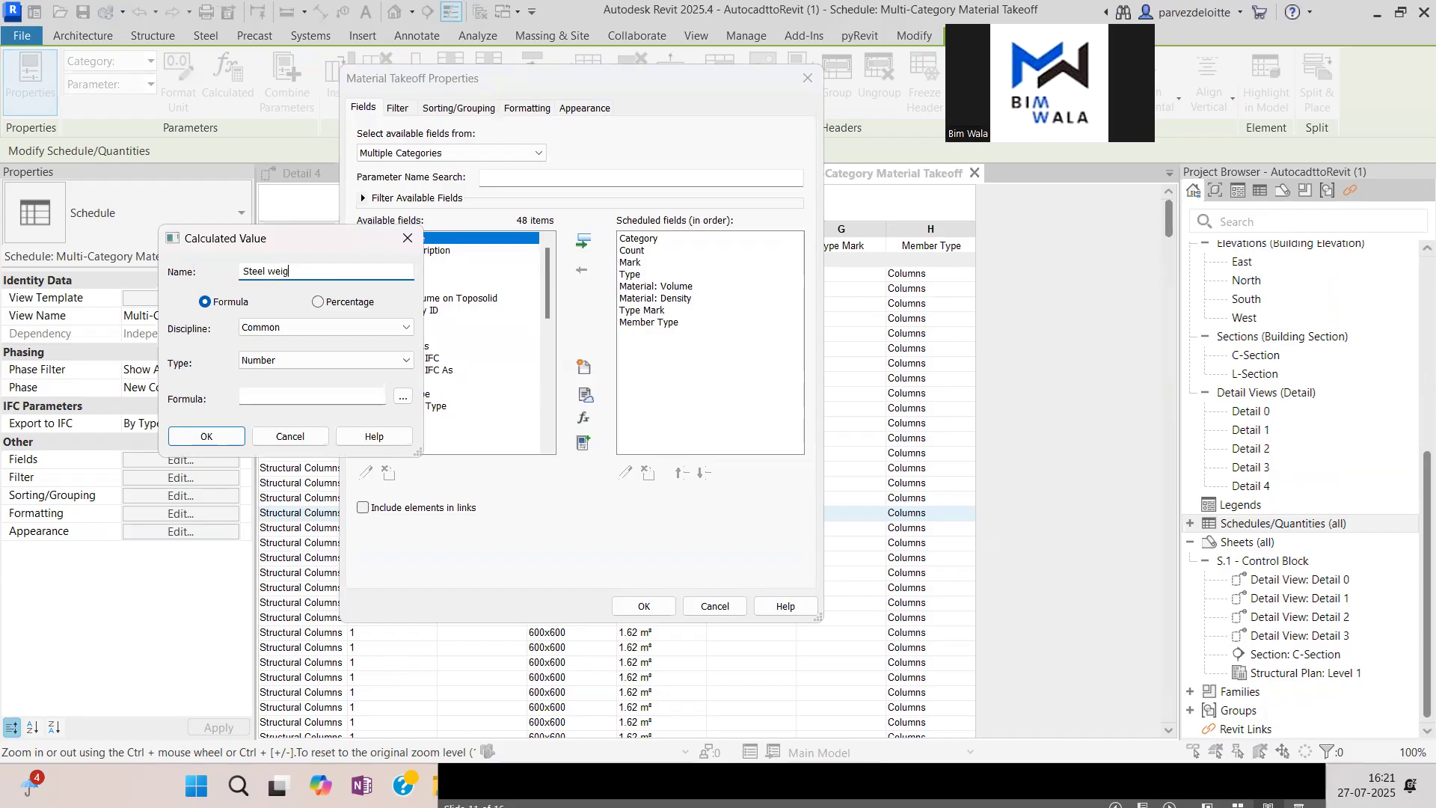
click(324, 329)
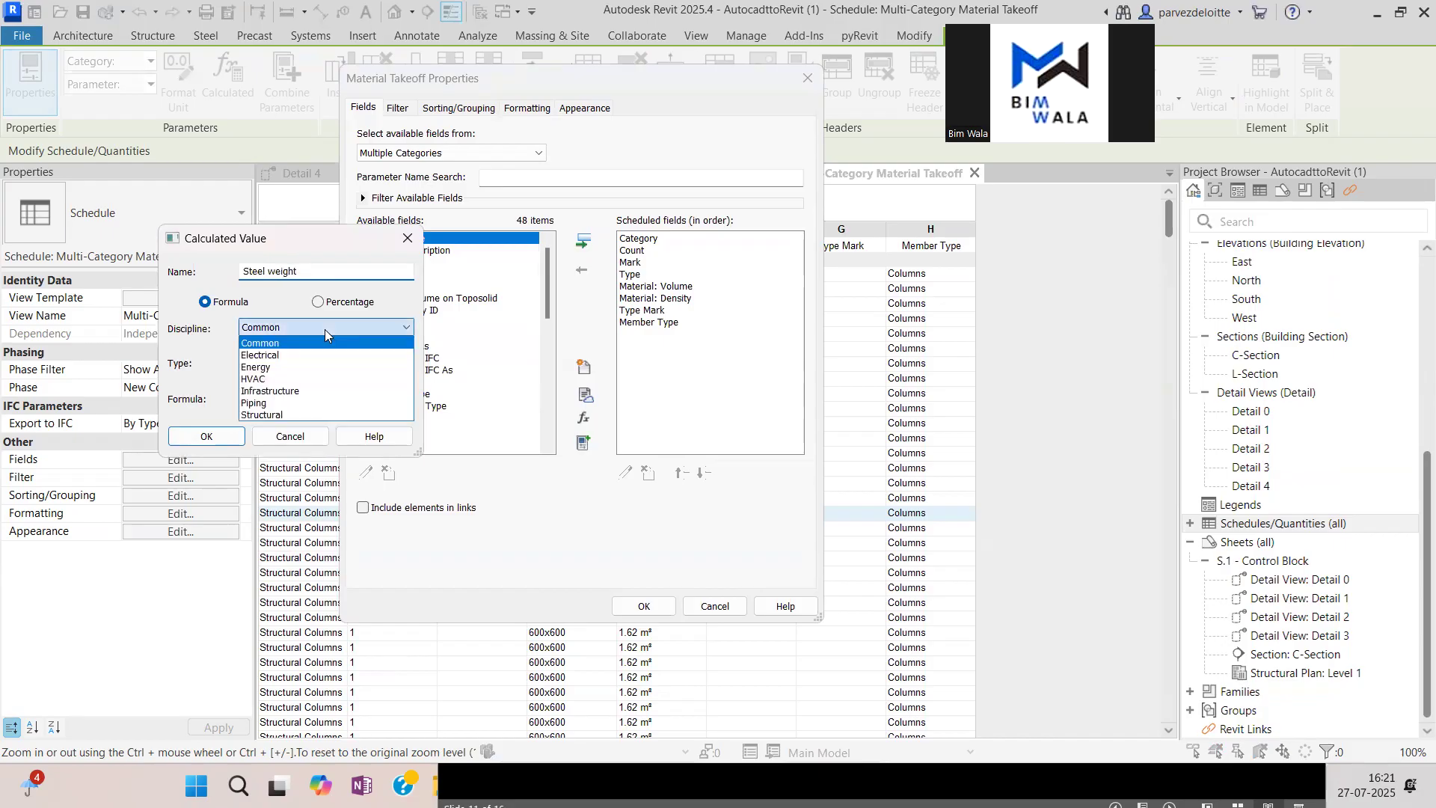
click(316, 415)
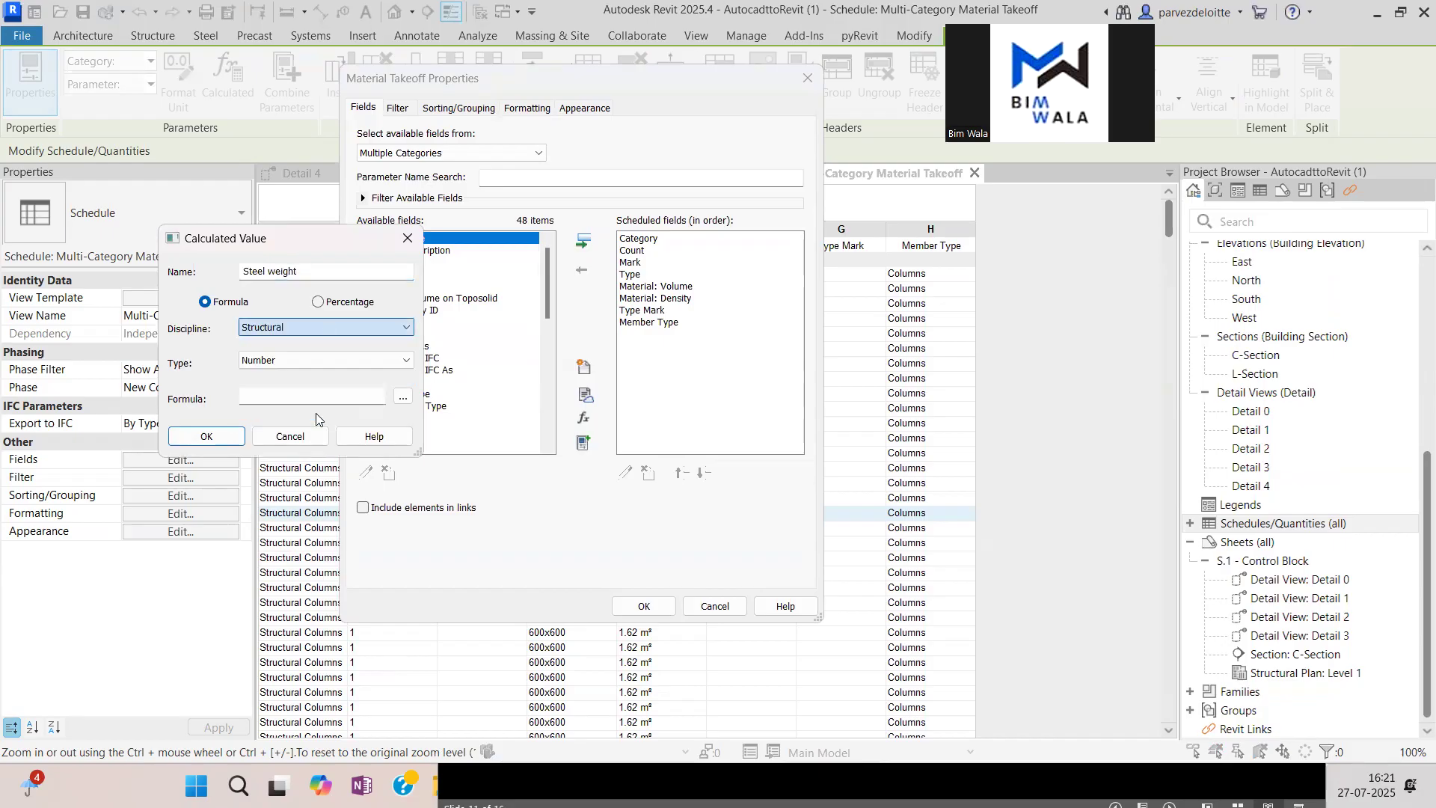
click(342, 367)
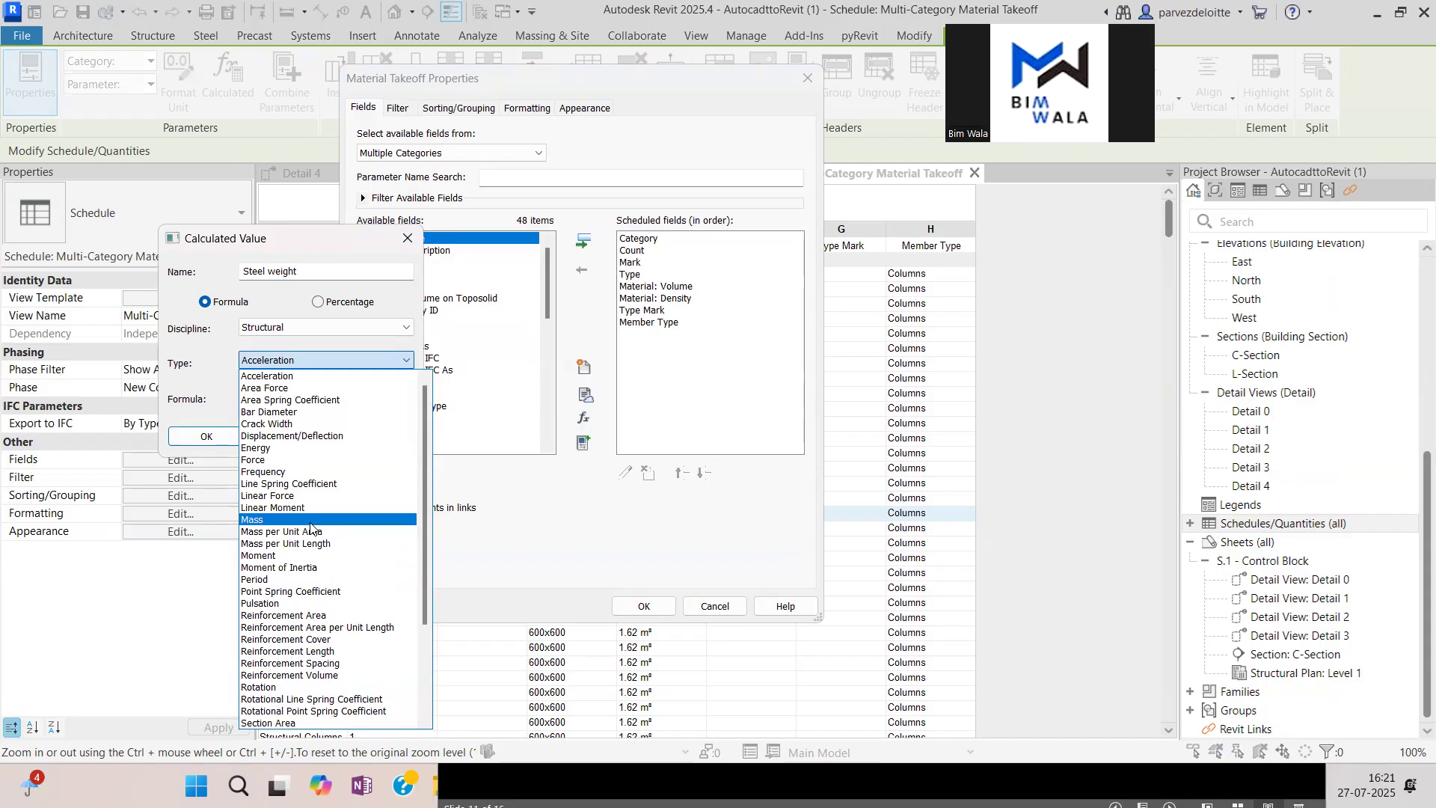
click(310, 522)
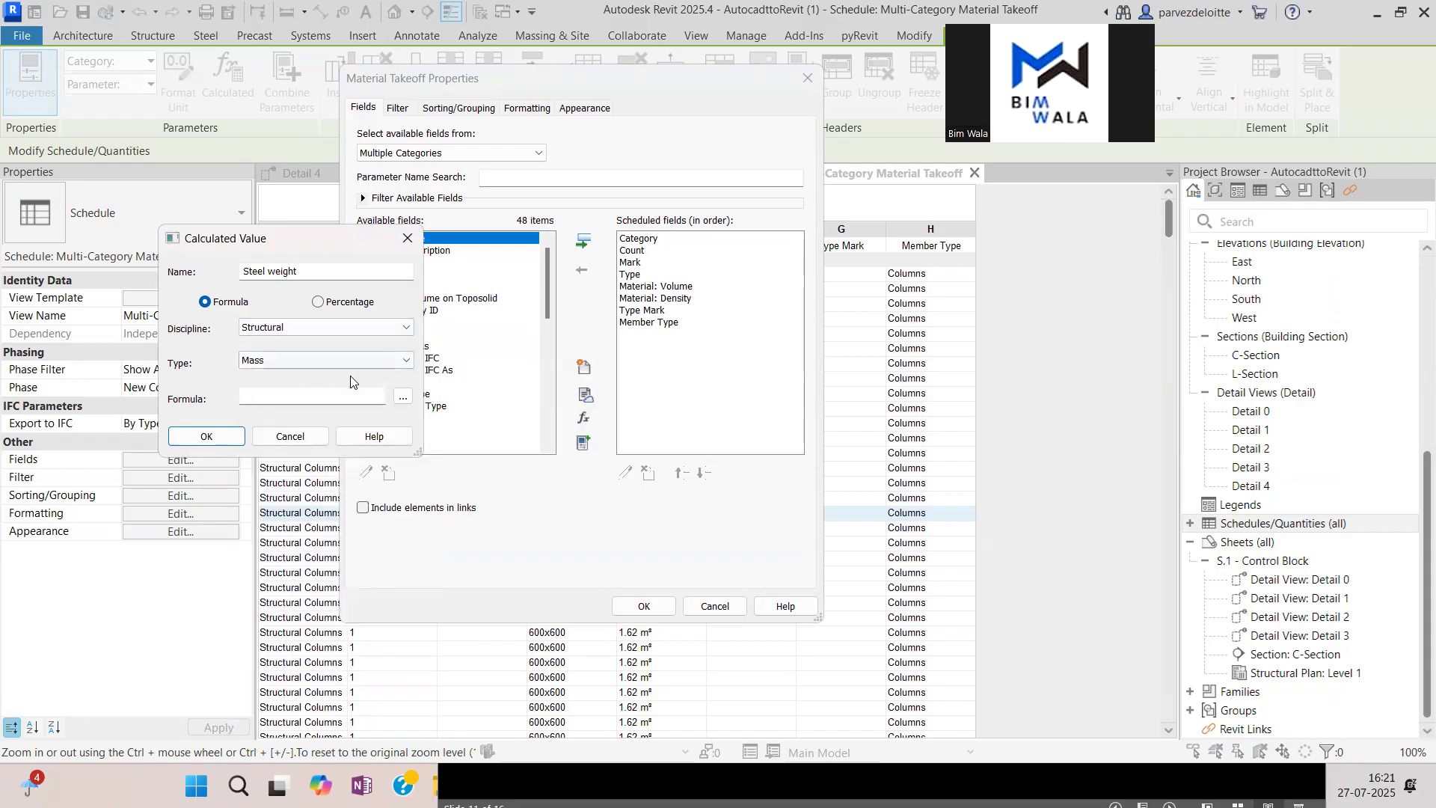
click(399, 399)
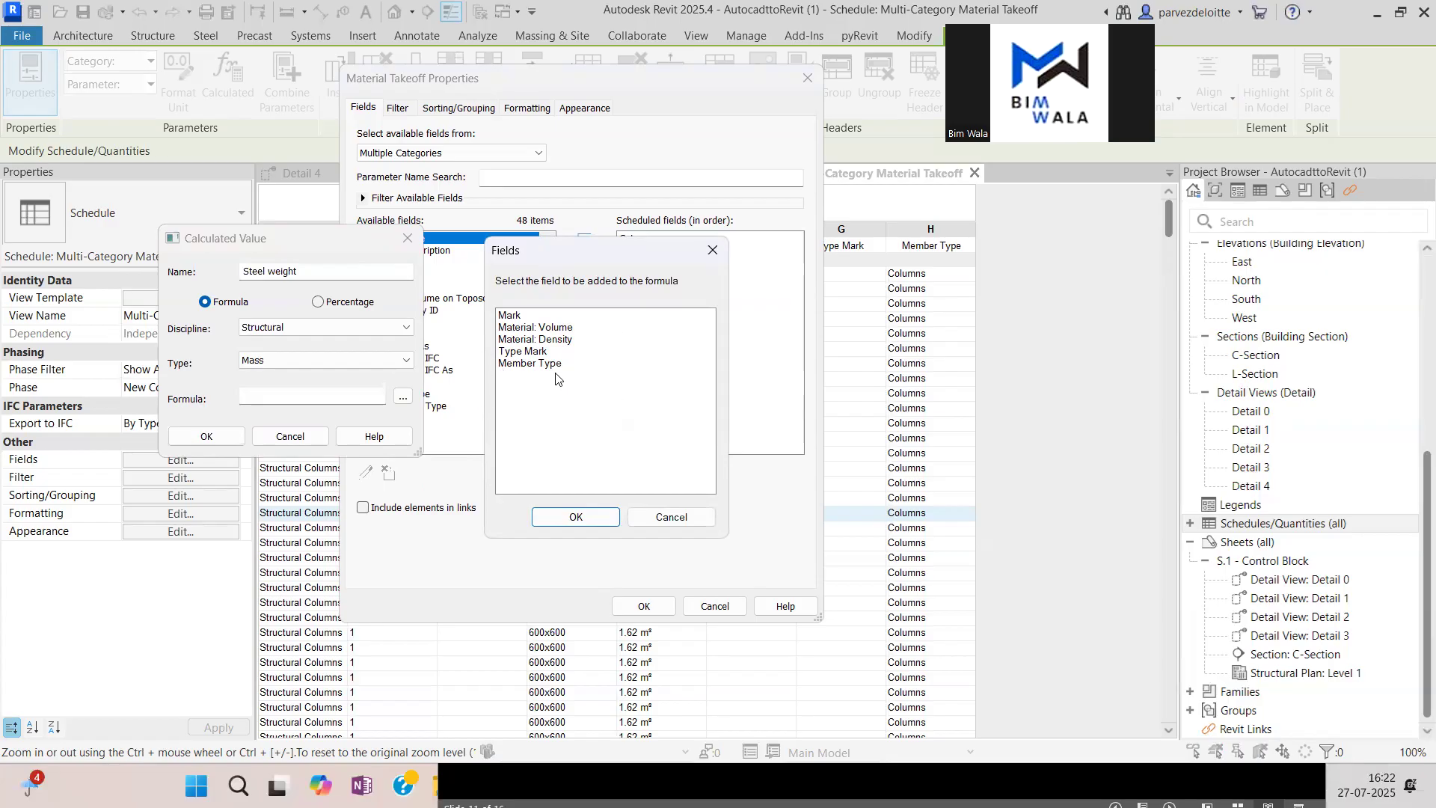
click(662, 517)
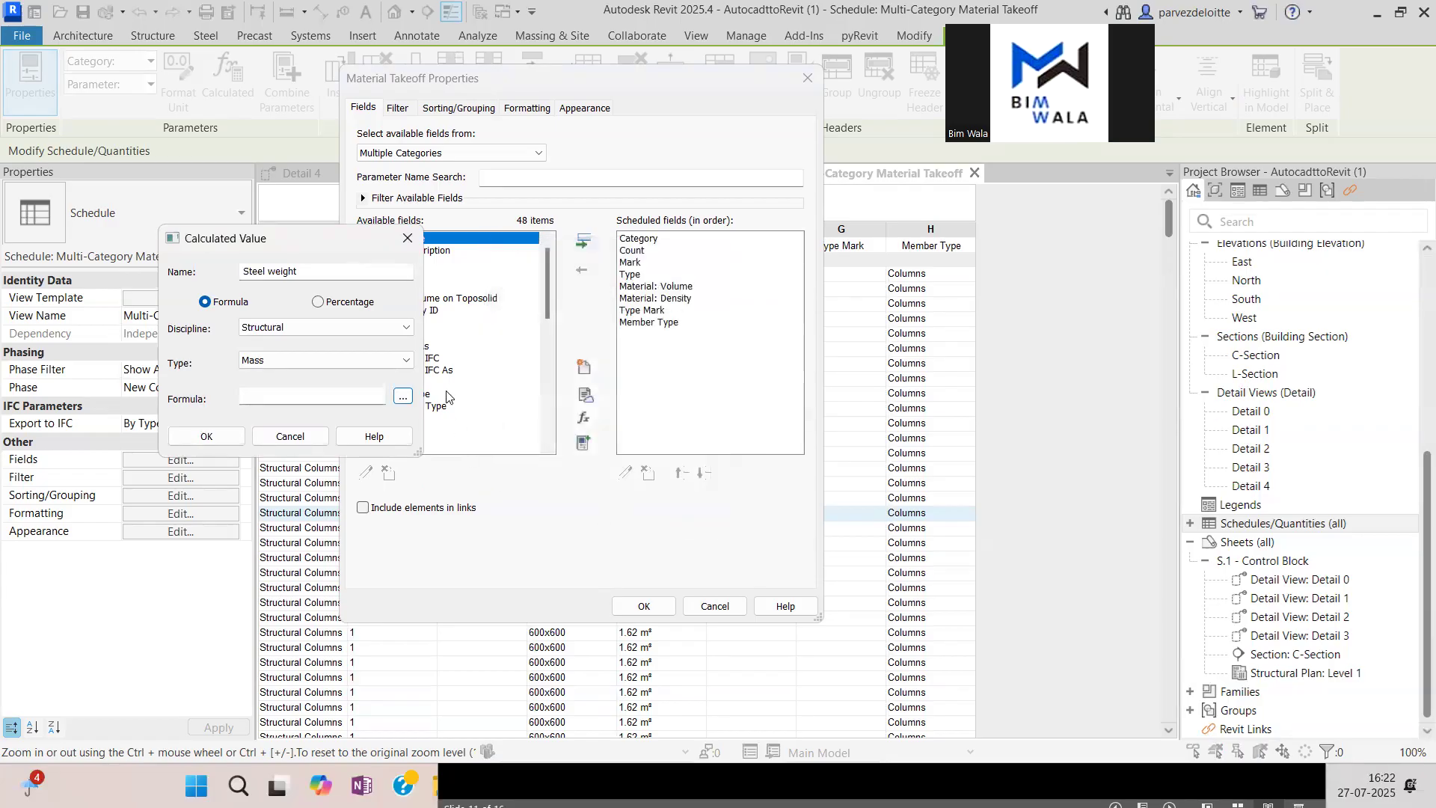
click(408, 238)
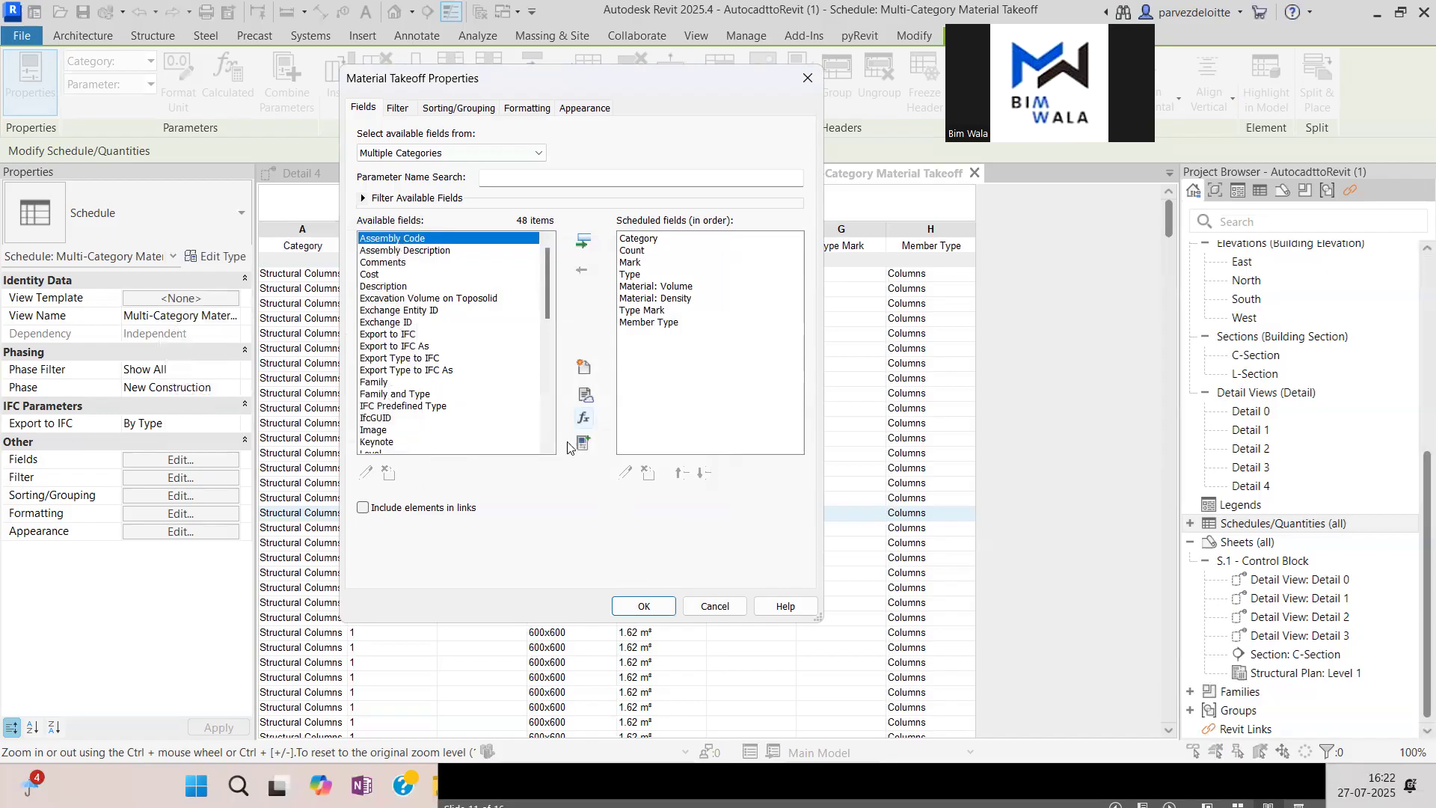
Add the Material: Density of Steel field to the takeoff and widen its column to fit the heading.
click(426, 326)
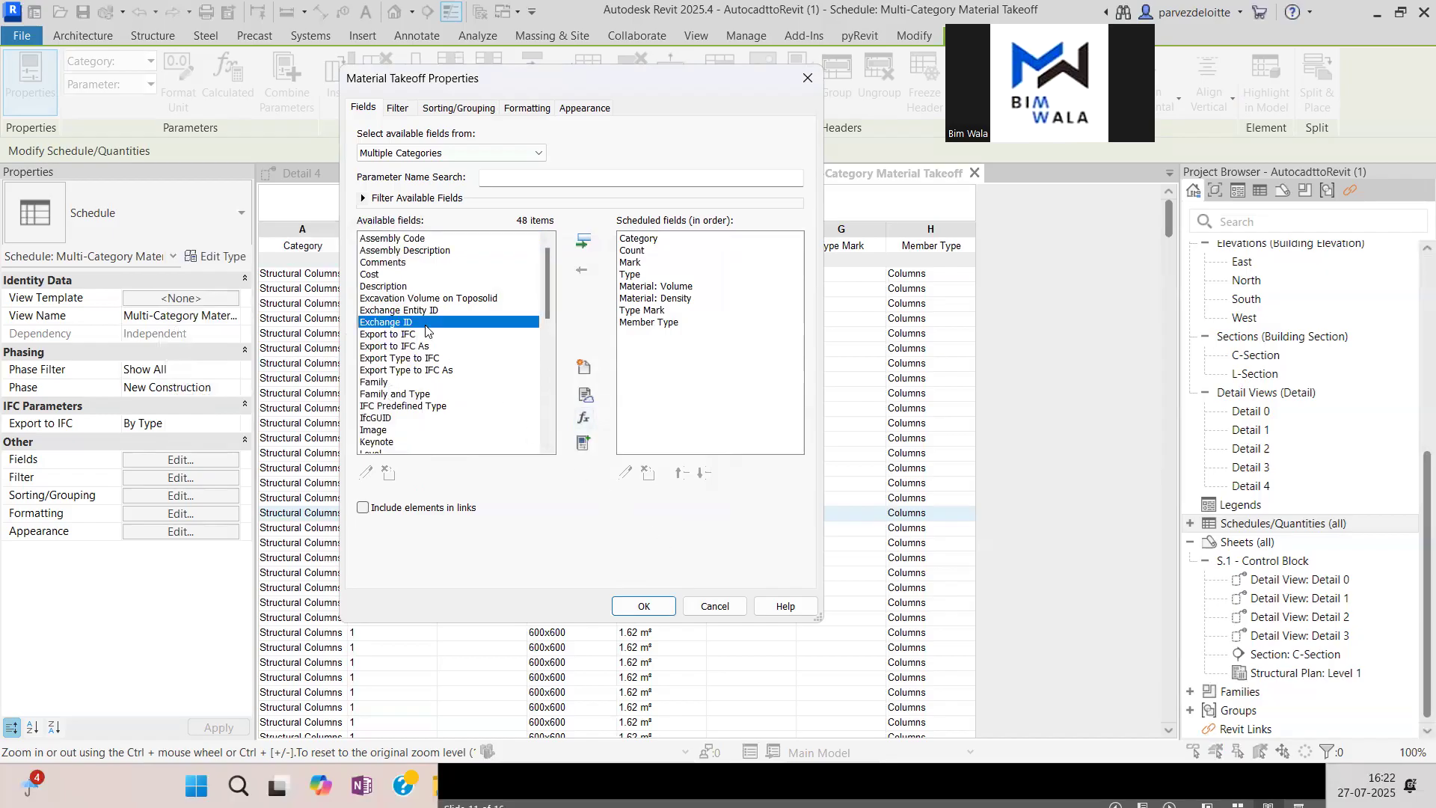
key(d)
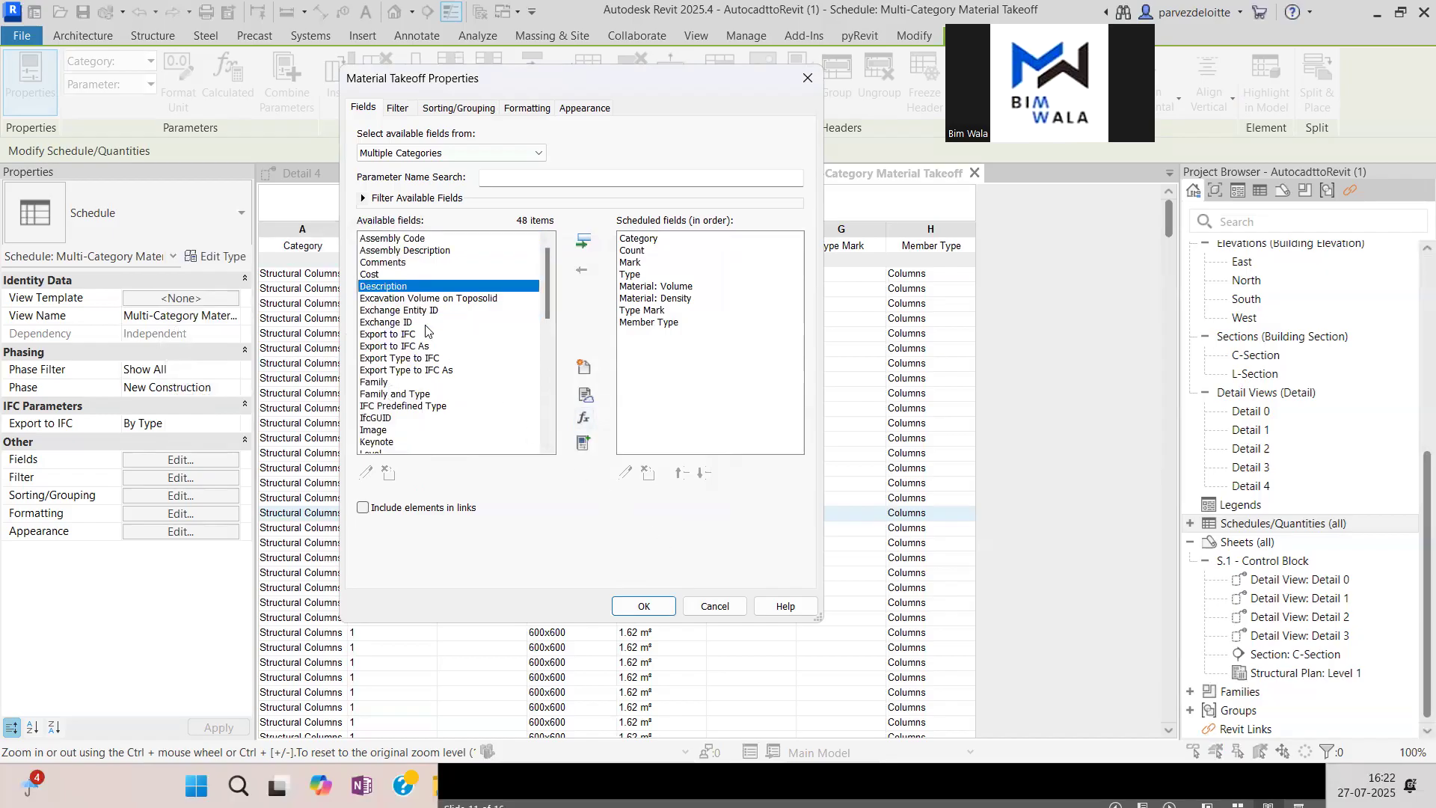
scroll(425, 332, down, 6)
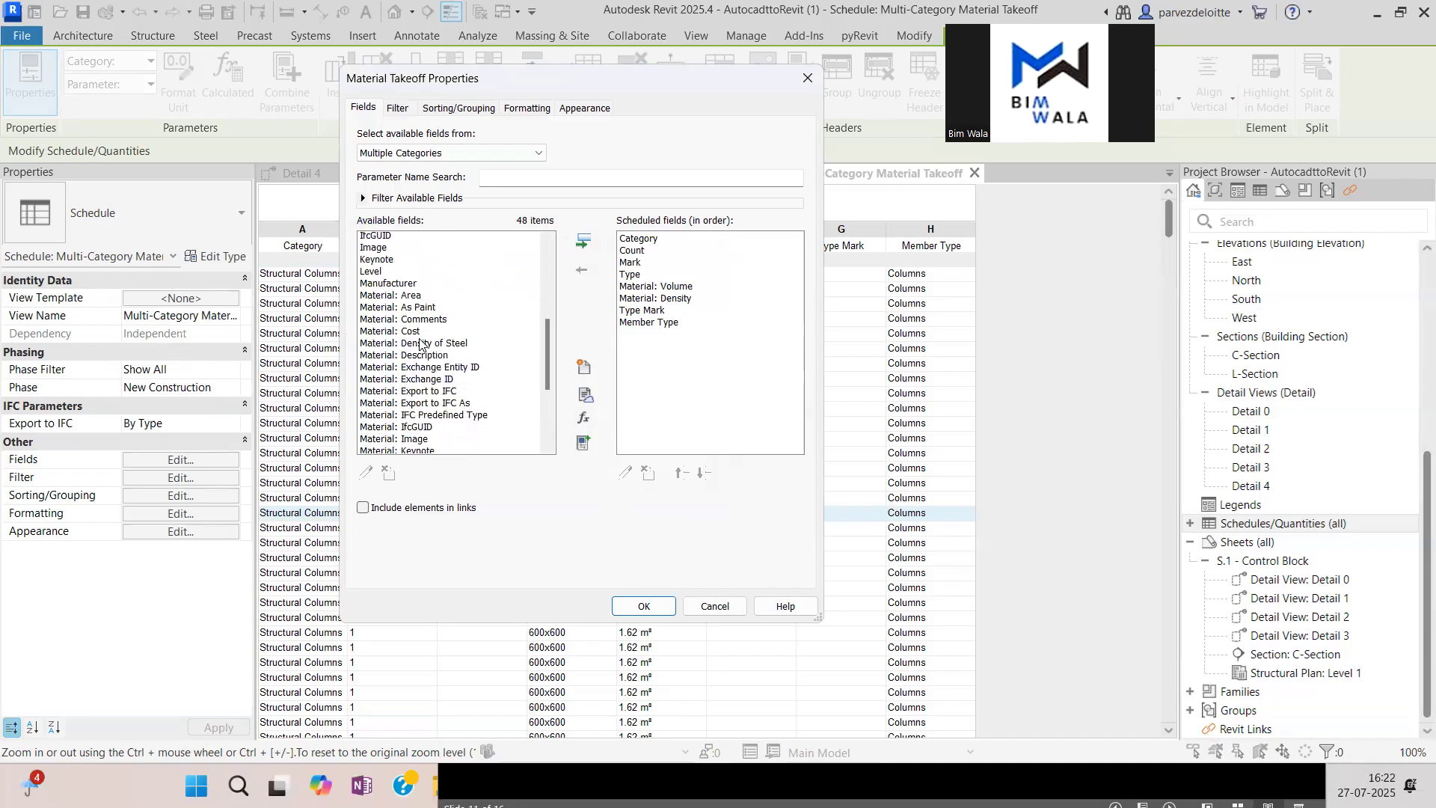
double_click(424, 310)
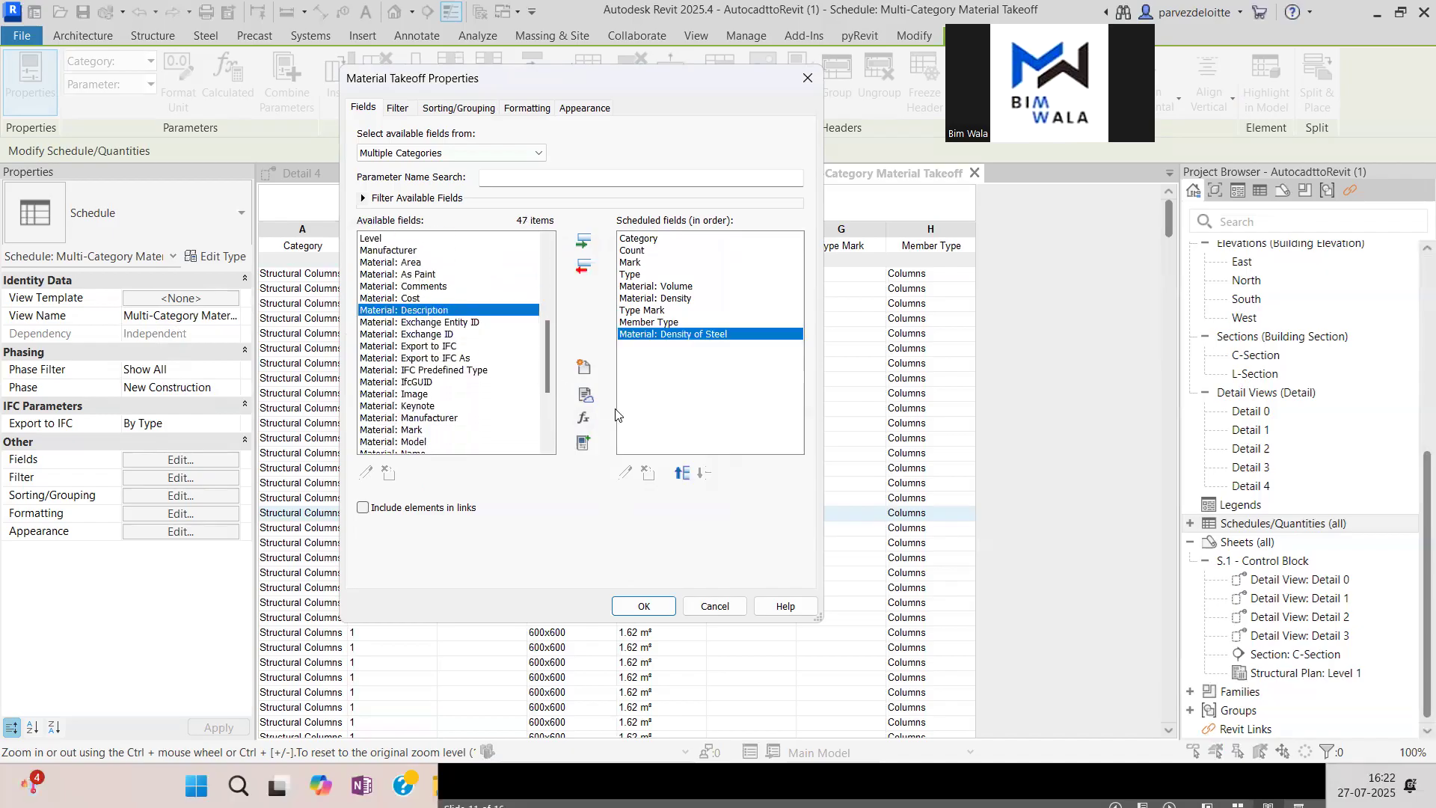
click(661, 611)
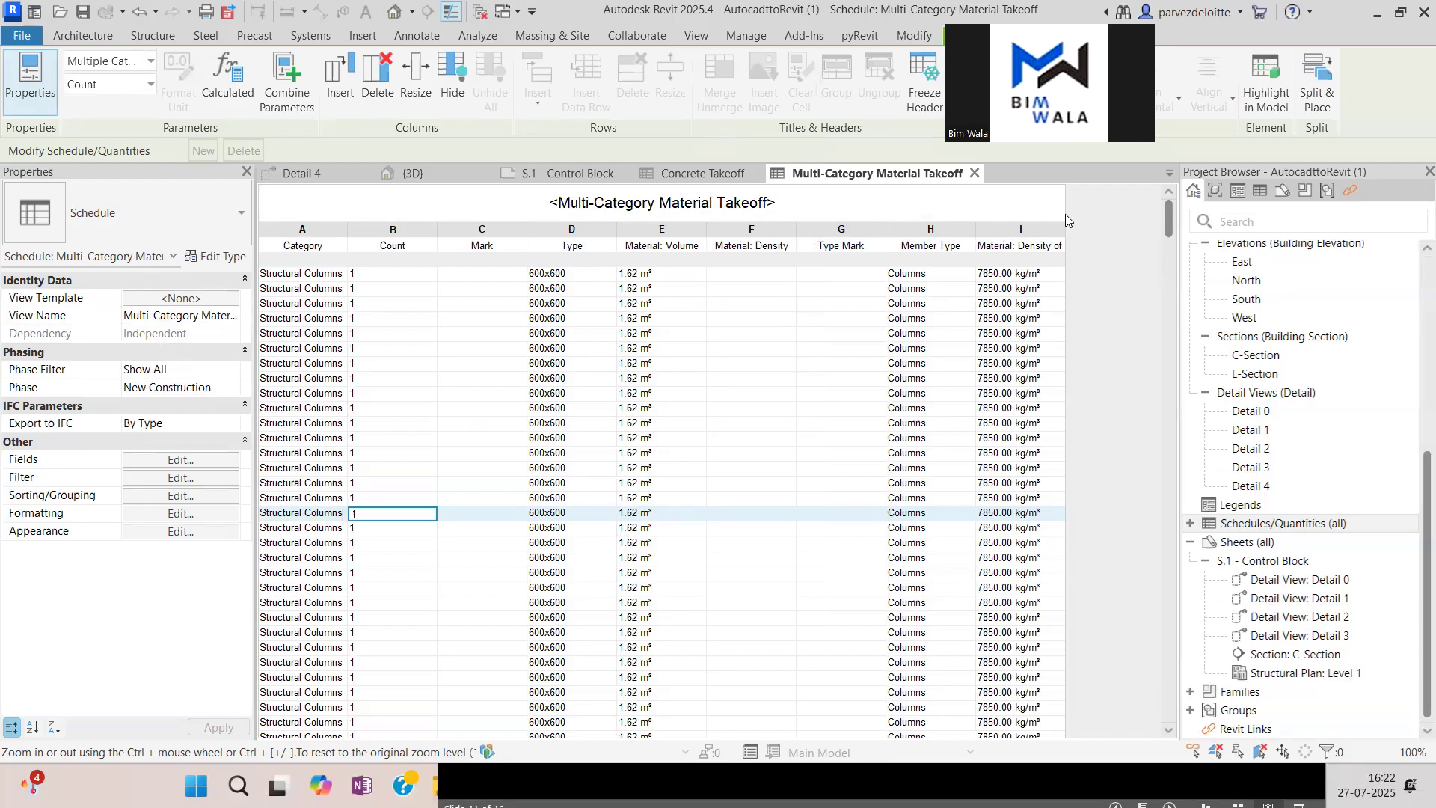
drag(1065, 232, 1092, 235)
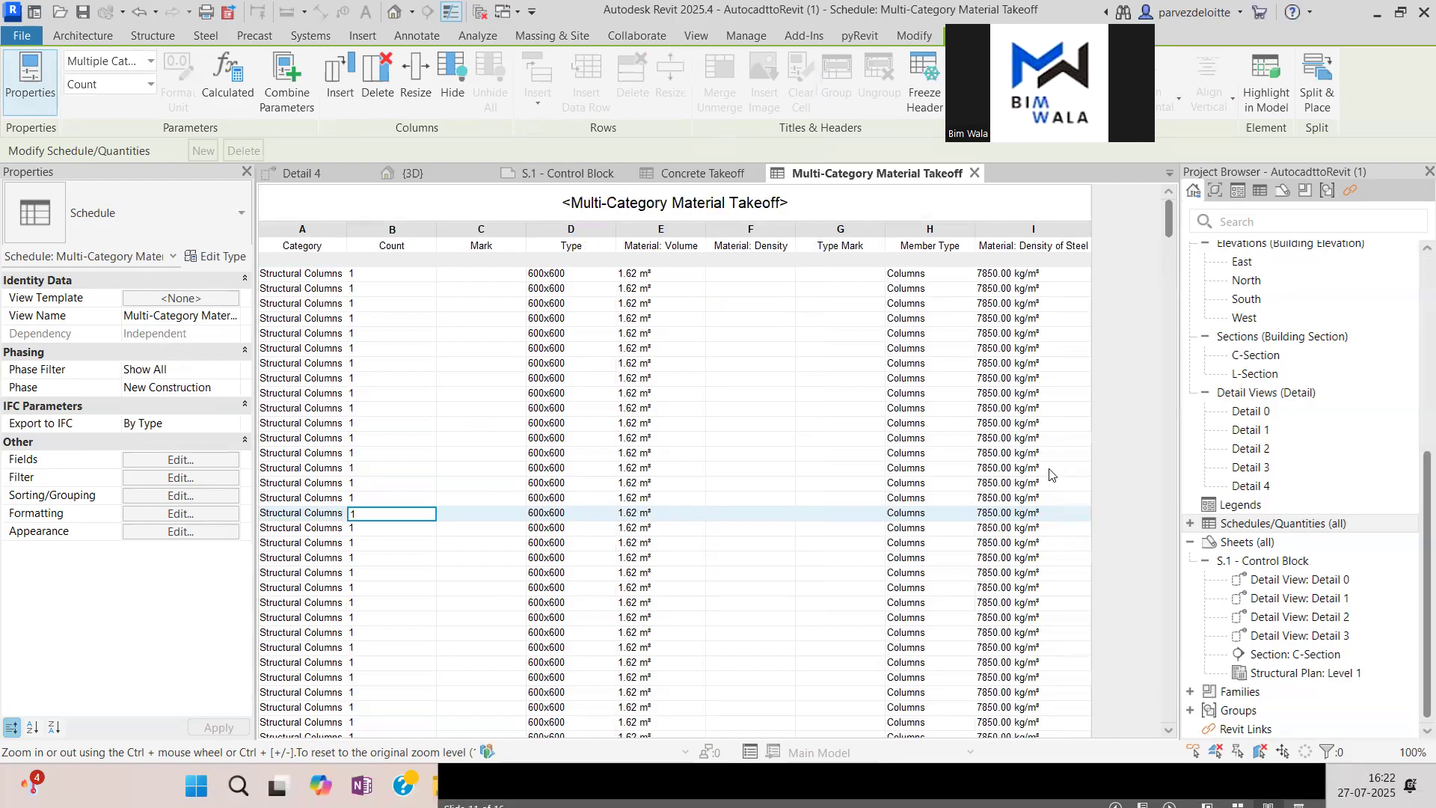
Start a formula-based calculated value for the takeoff named Mass of Steel, with discipline Structural and type Mass.
click(180, 459)
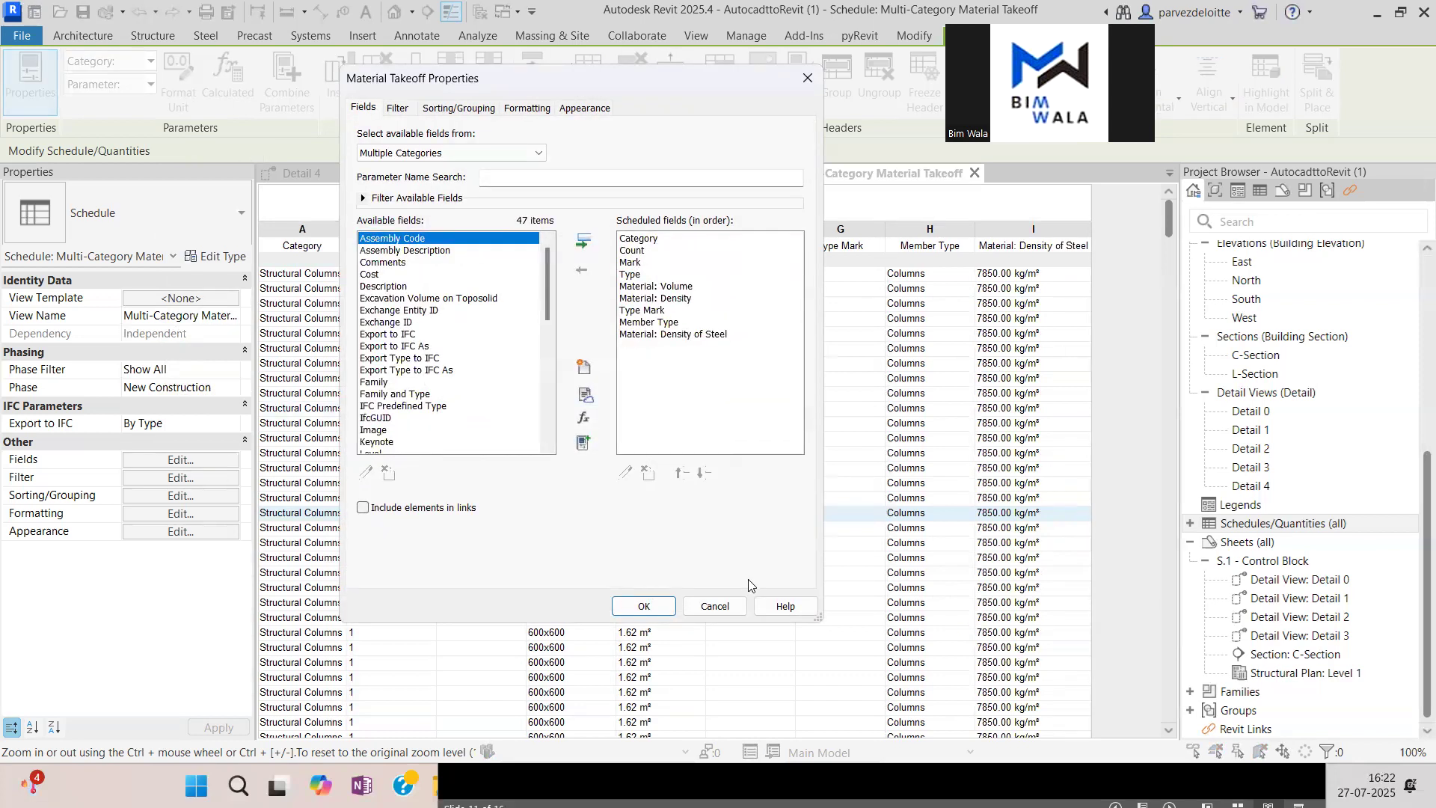
click(584, 418)
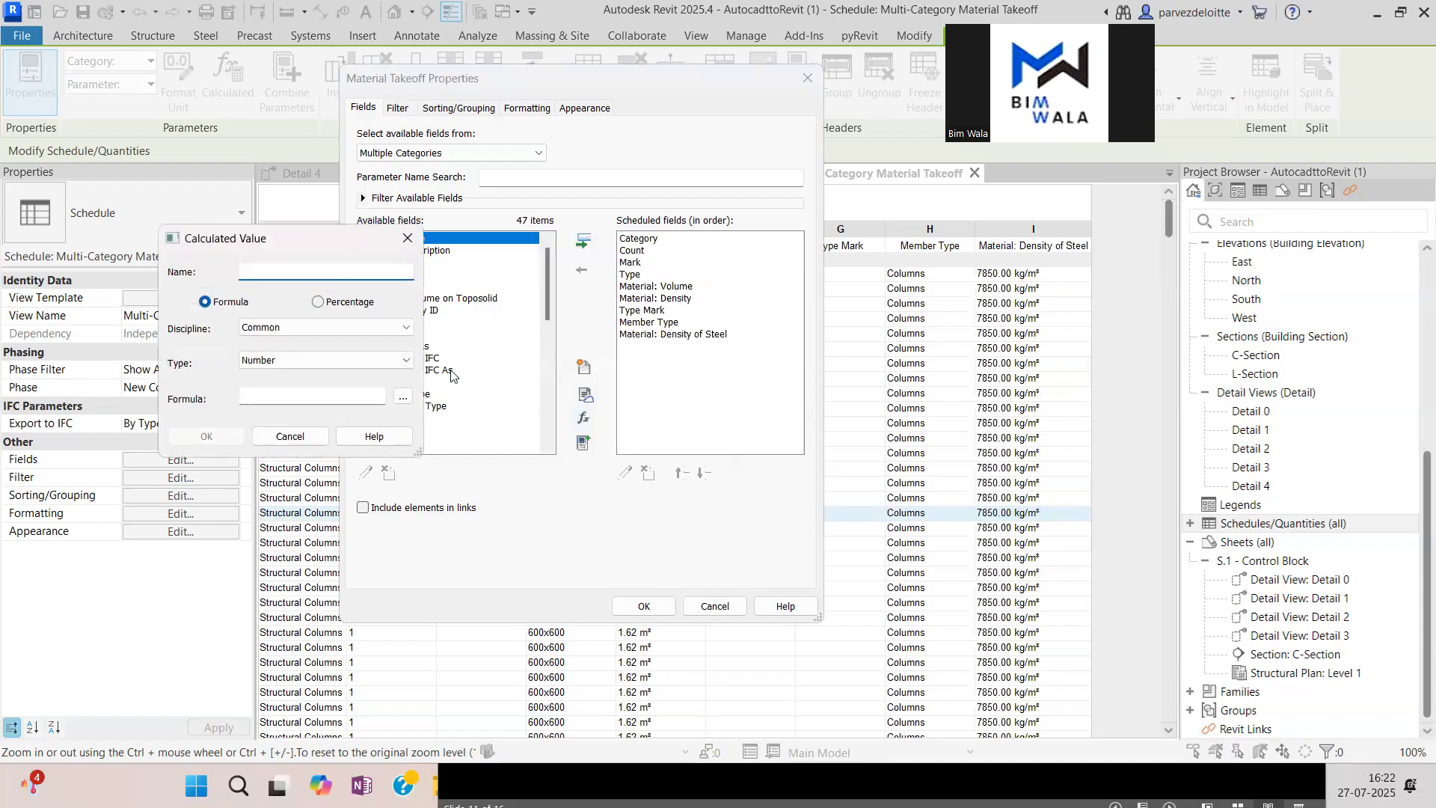
text(Wif)
key(BackSpace)
text(gh)
key(BackSpace)
key(BackSpace)
key(BackSpace)
key(BackSpace)
key(BackSpace)
text(Mass of Steel)
click(329, 326)
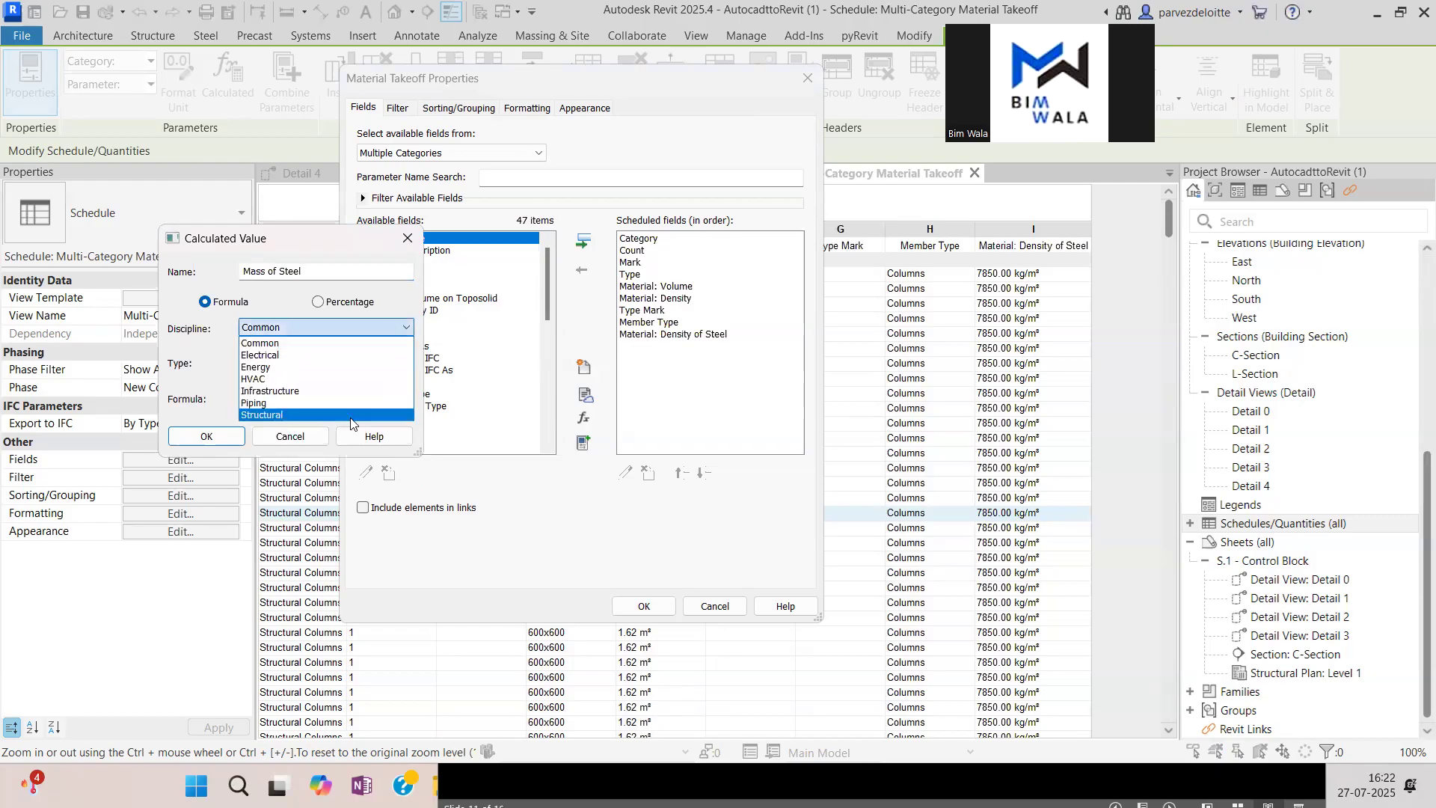
click(350, 415)
click(343, 360)
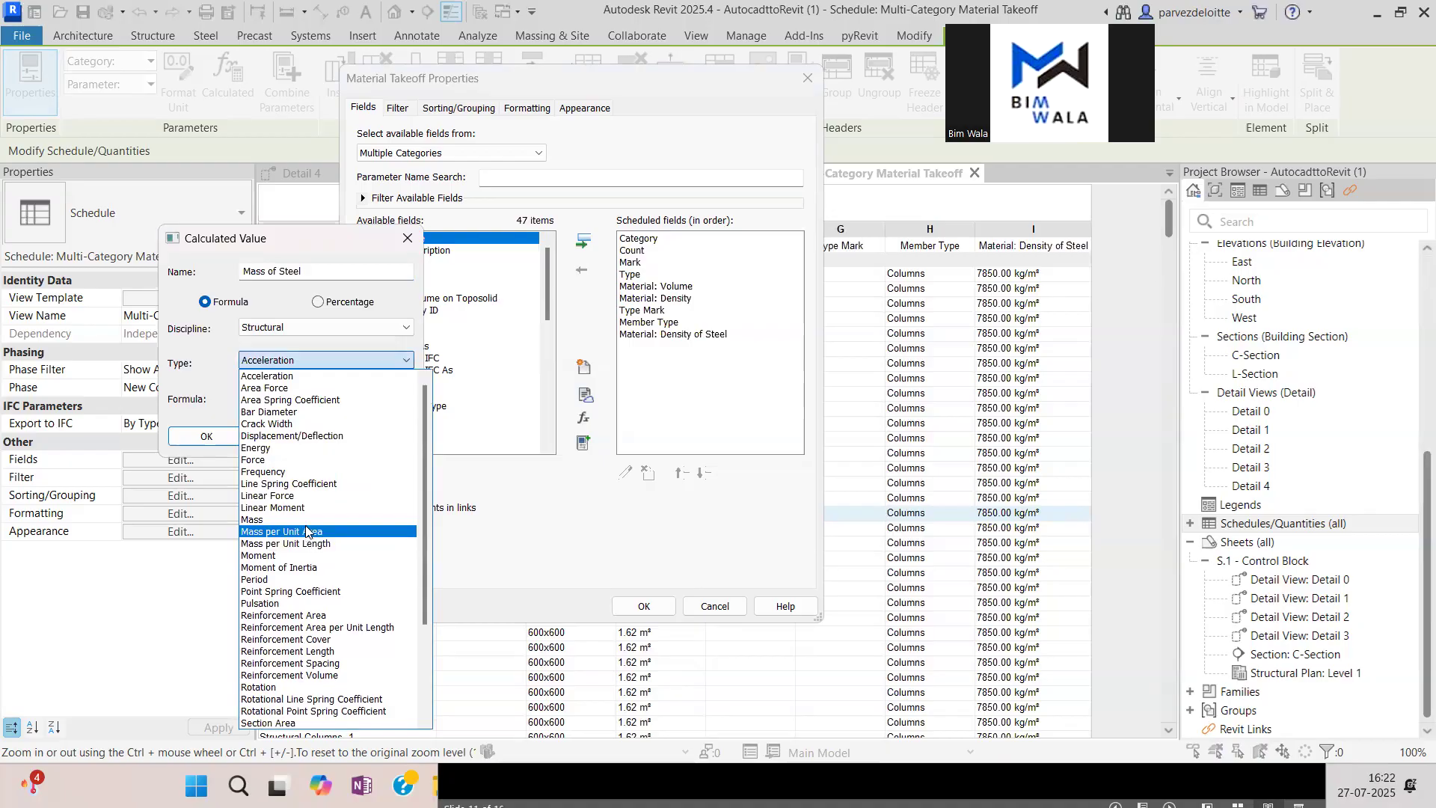
click(305, 520)
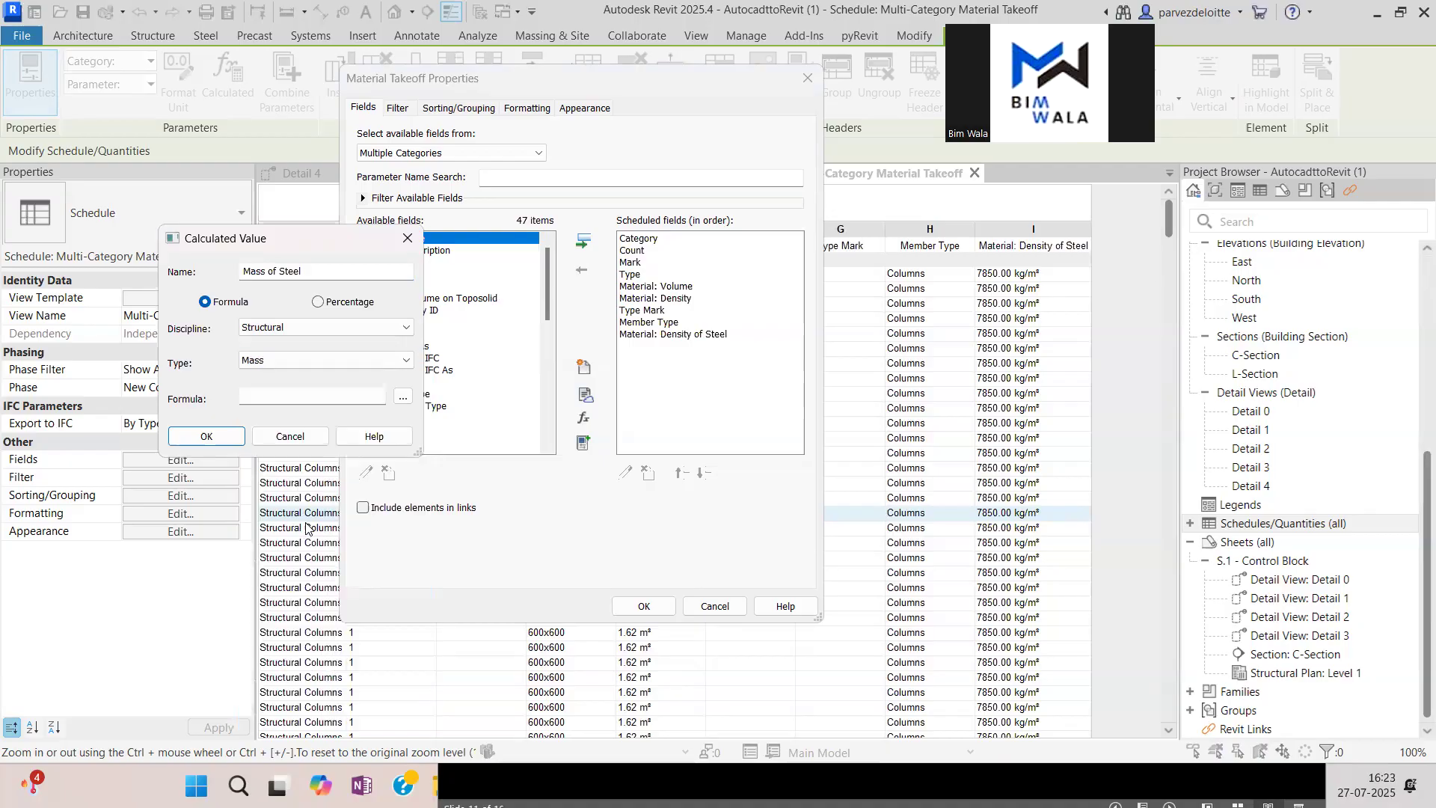
Set the Mass of Steel formula to Material: Density of Steel*Material: Volume and apply the new field to the takeoff.
click(403, 397)
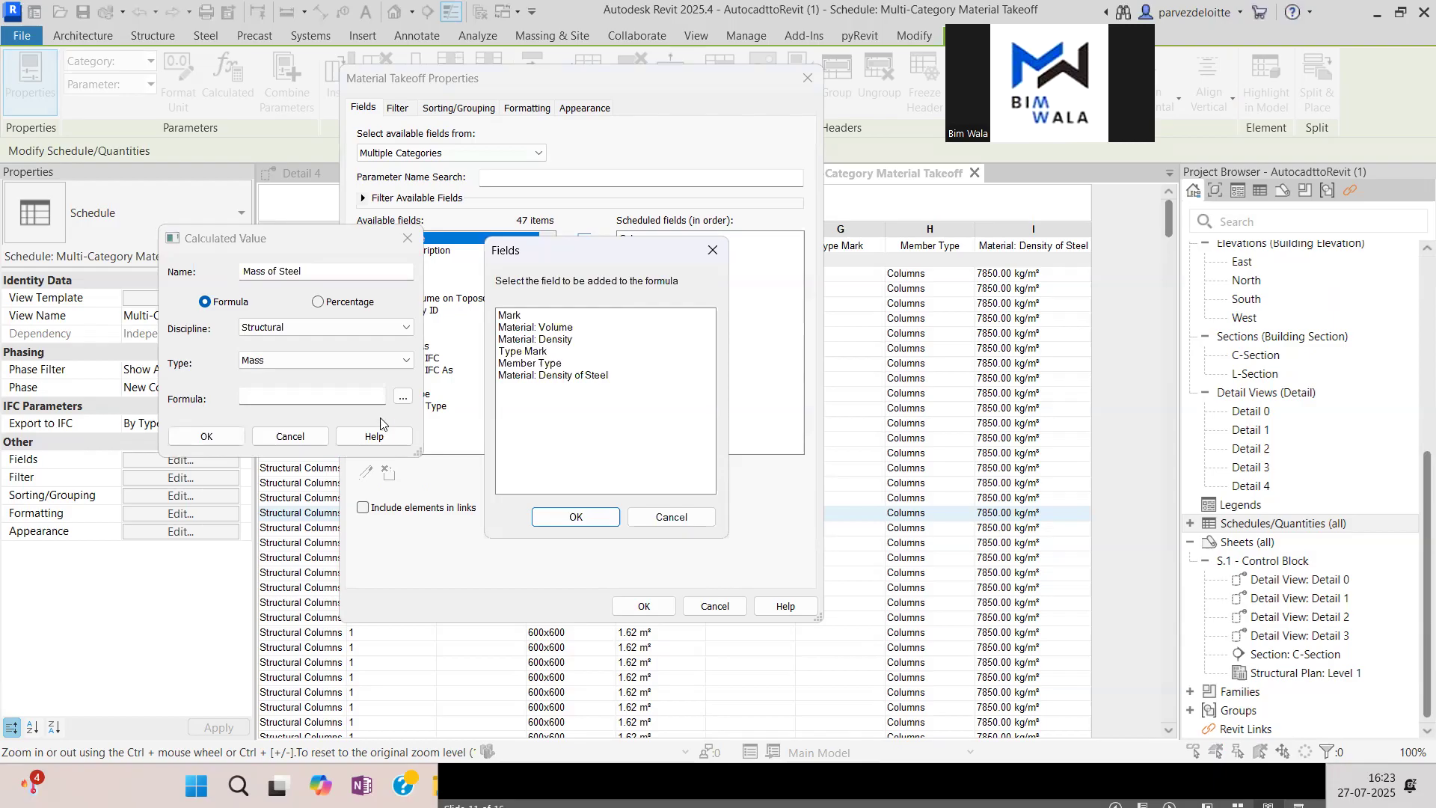
double_click(537, 375)
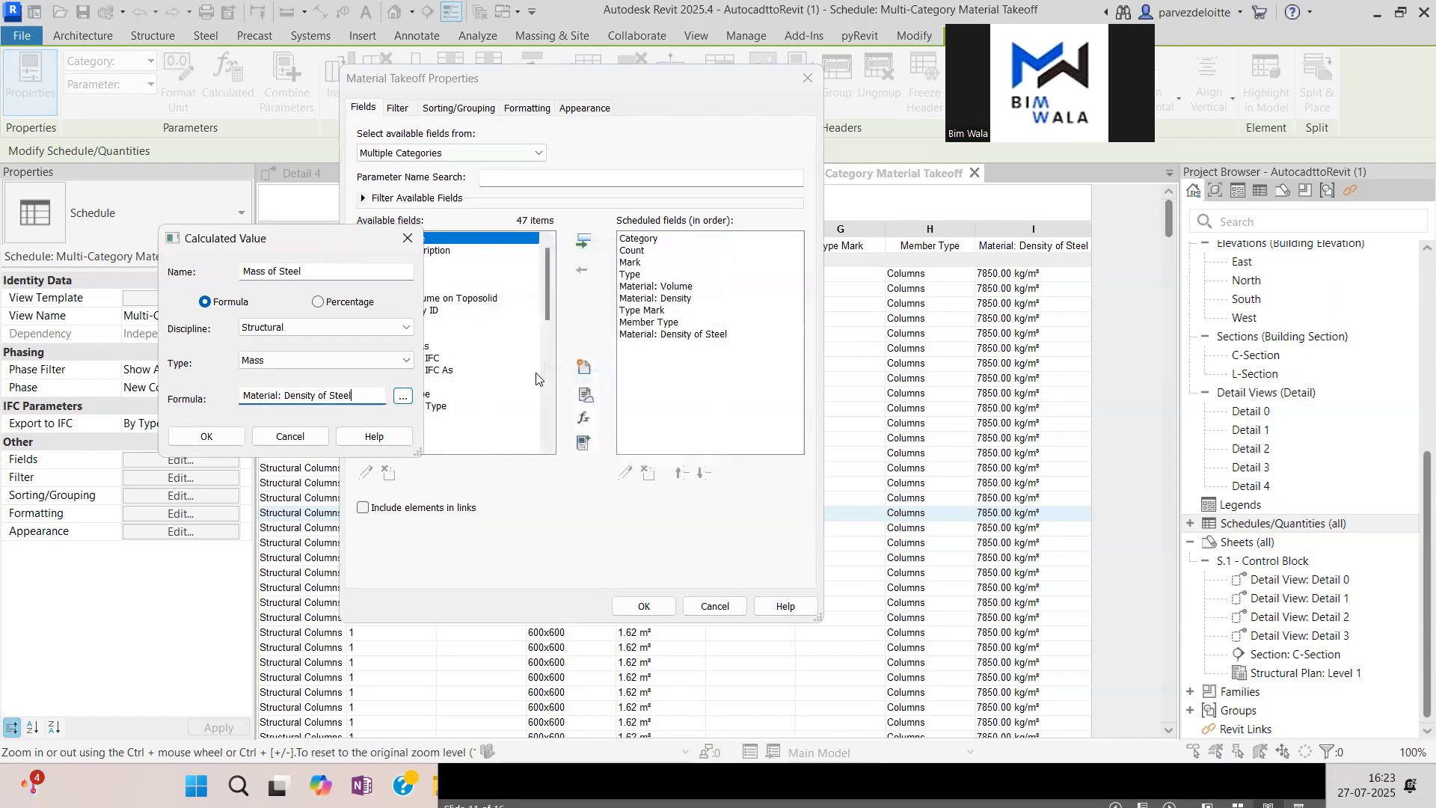
text(*)
click(403, 396)
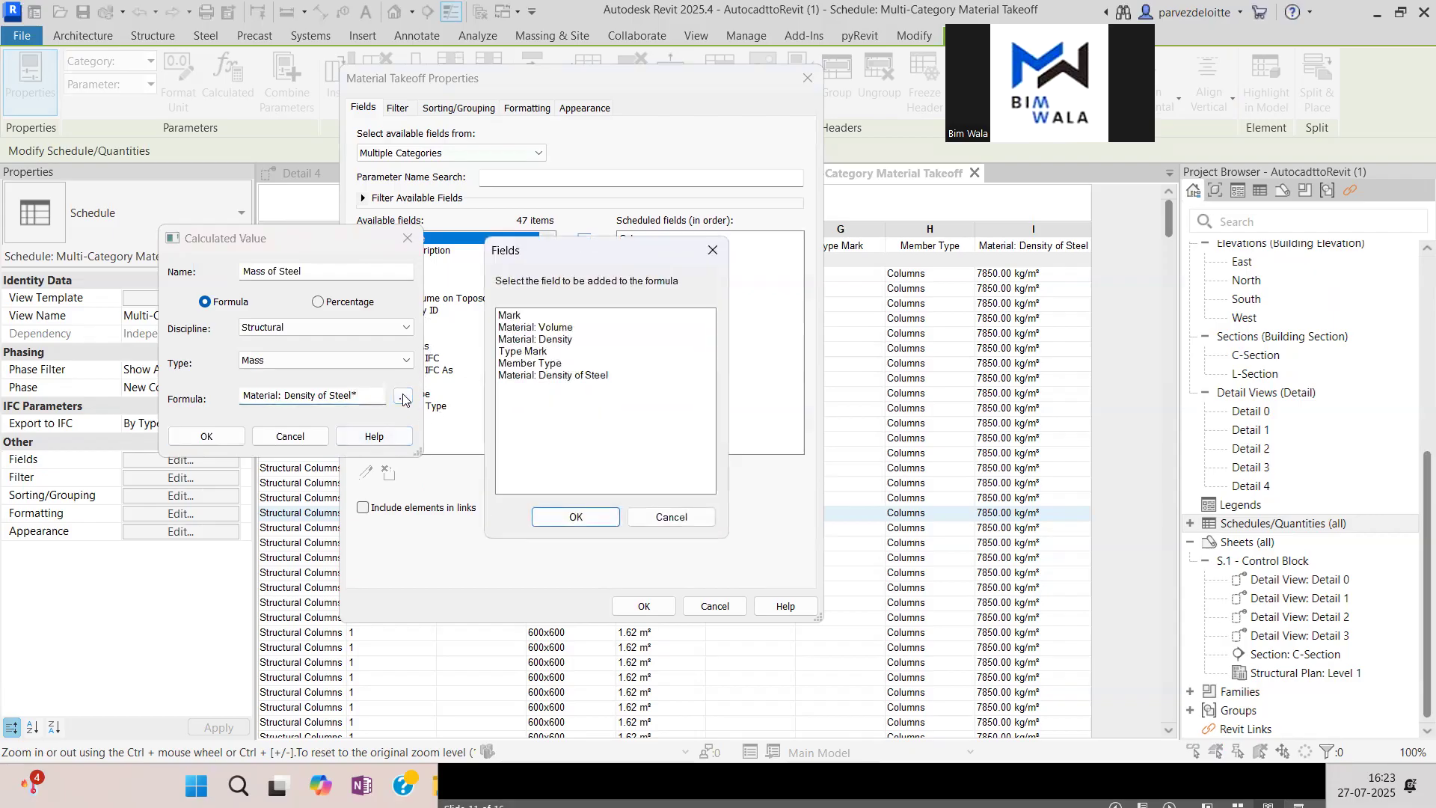
double_click(566, 329)
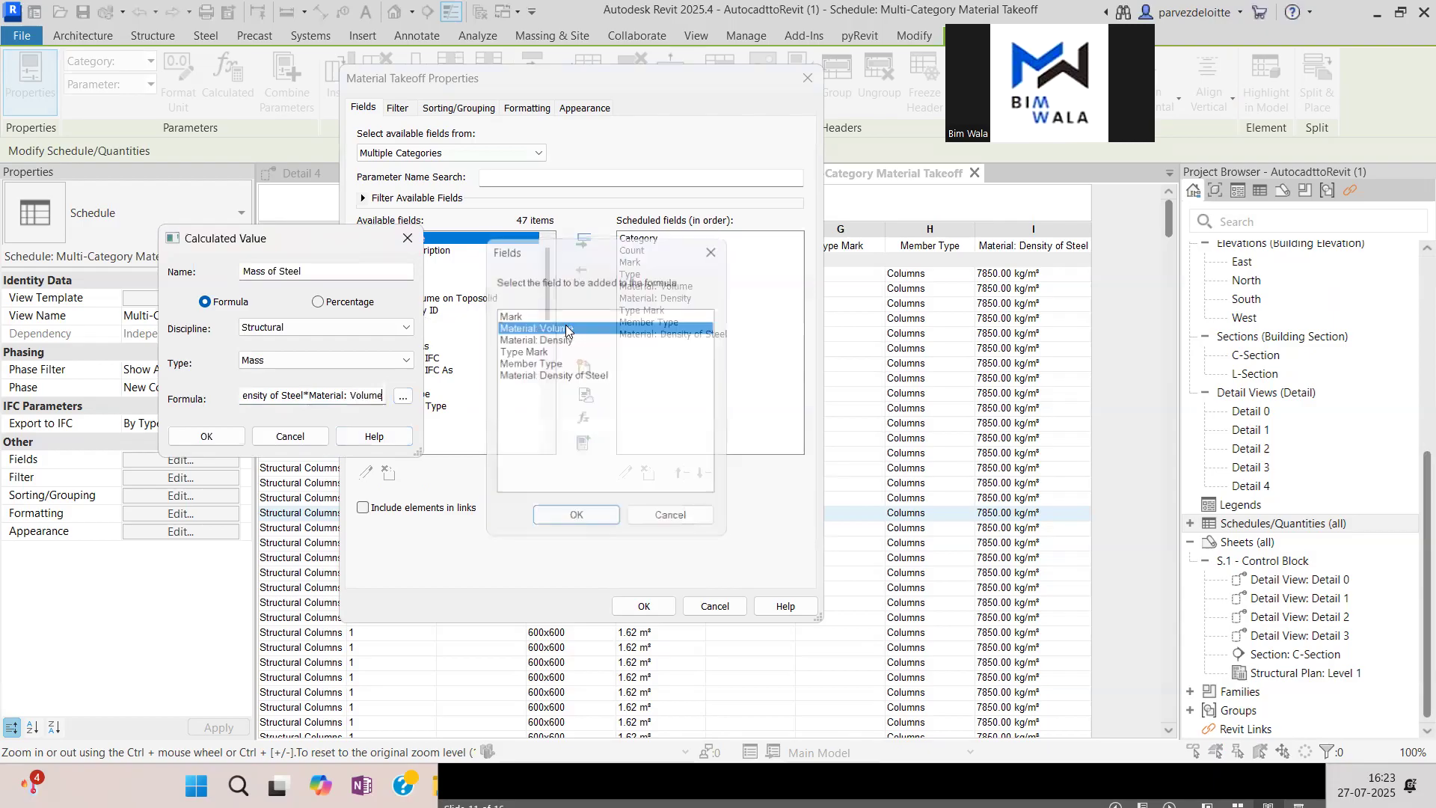
click(200, 435)
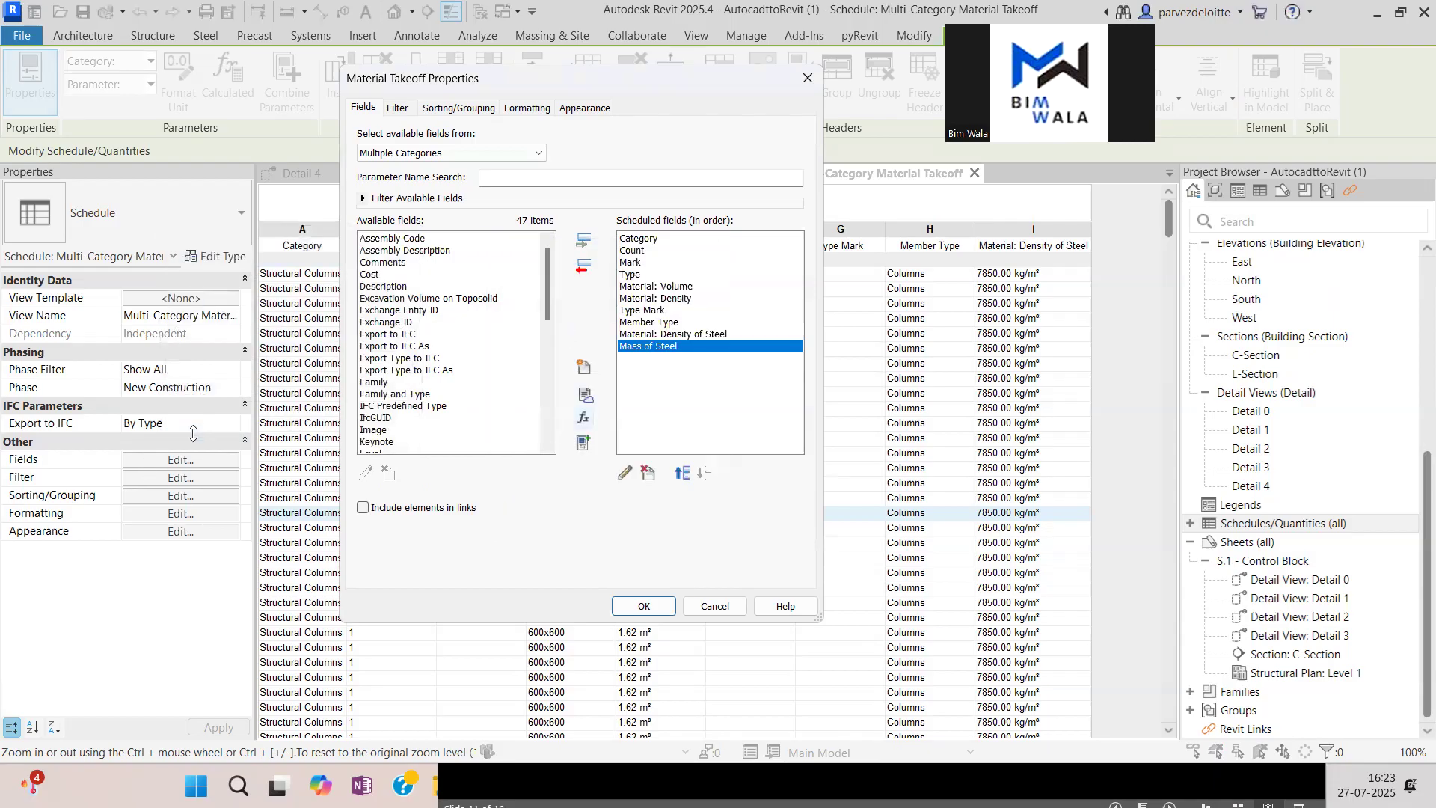
click(642, 608)
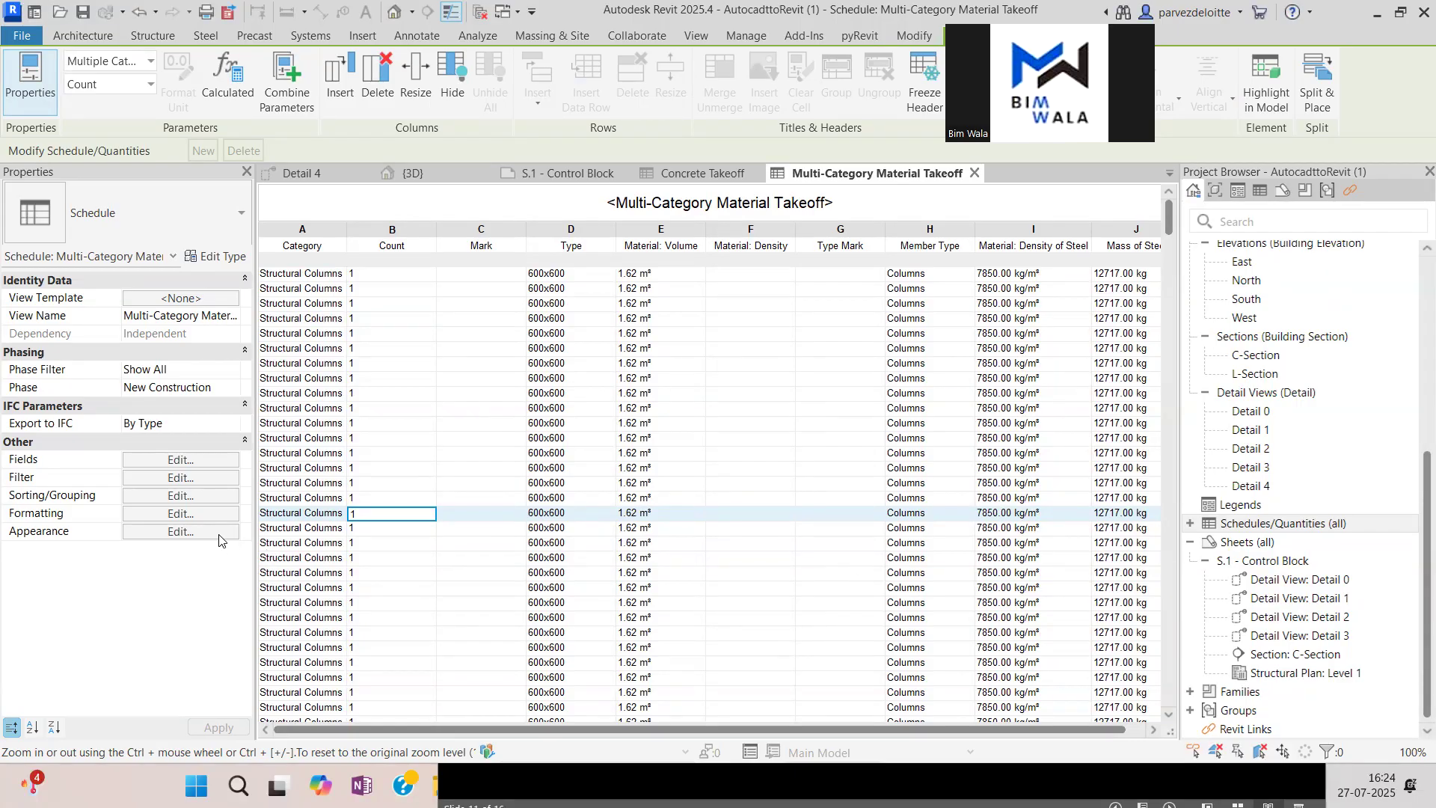
Start another calculated value named Cost of Steel, with discipline Common and type Currency.
click(183, 459)
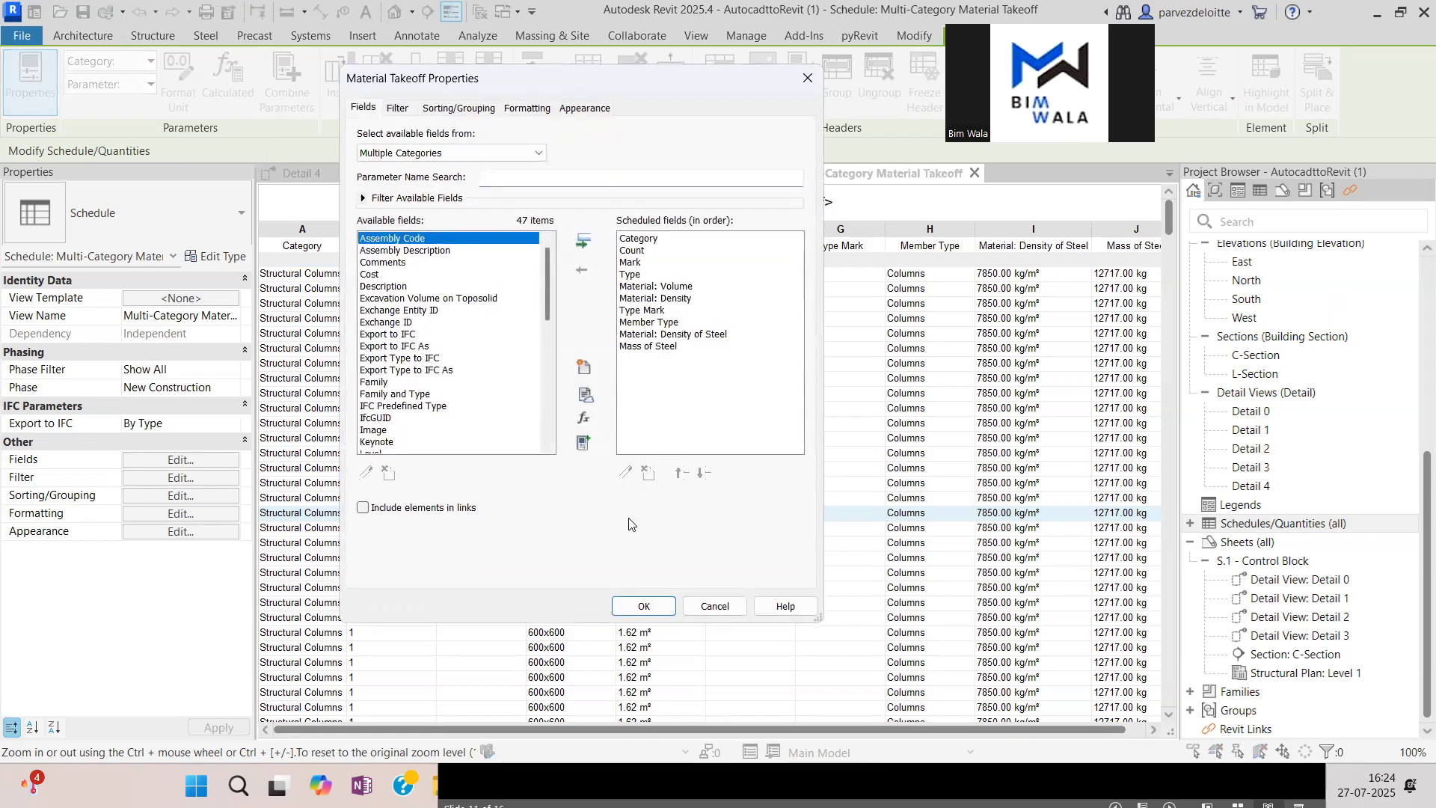
click(584, 417)
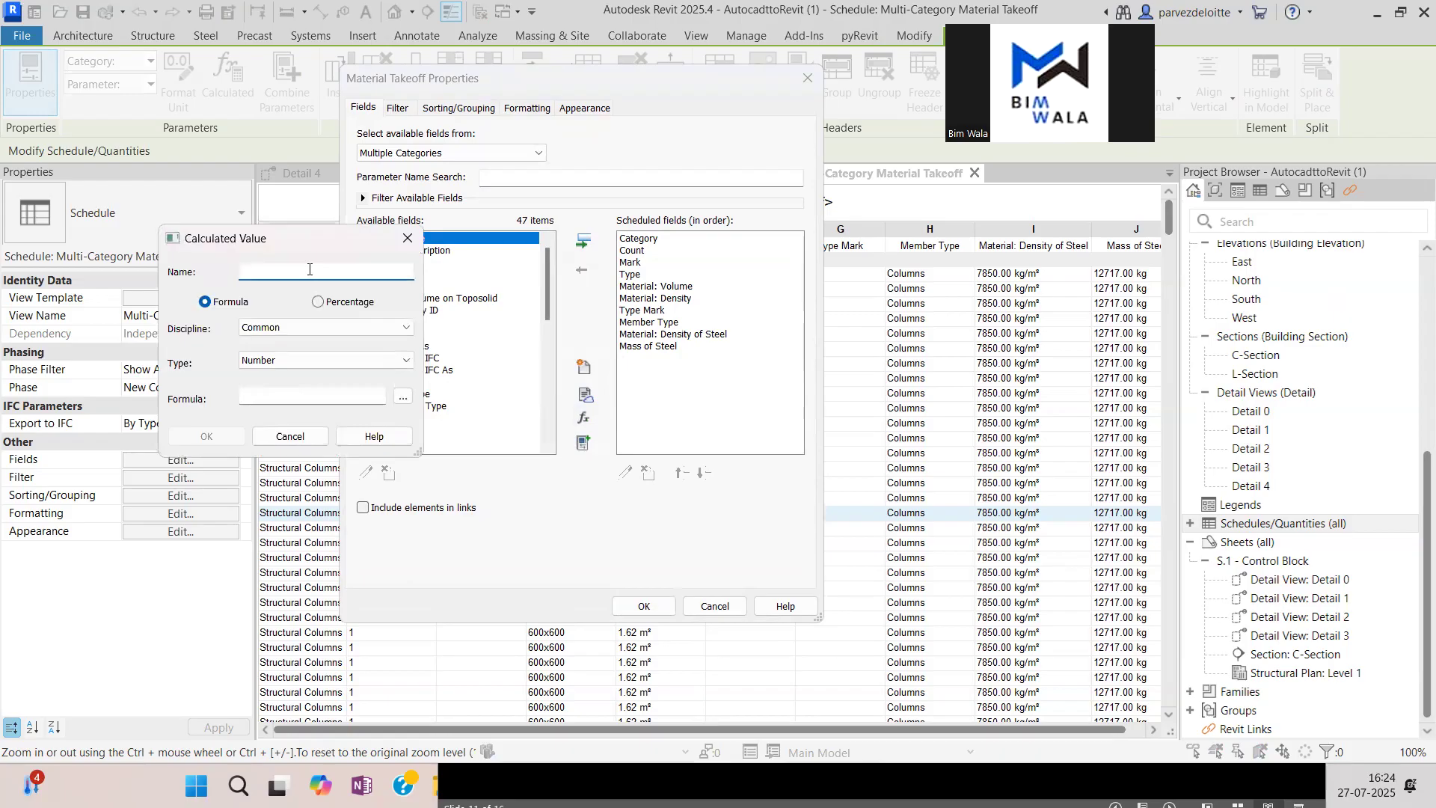
text(Cost of Steel)
click(339, 327)
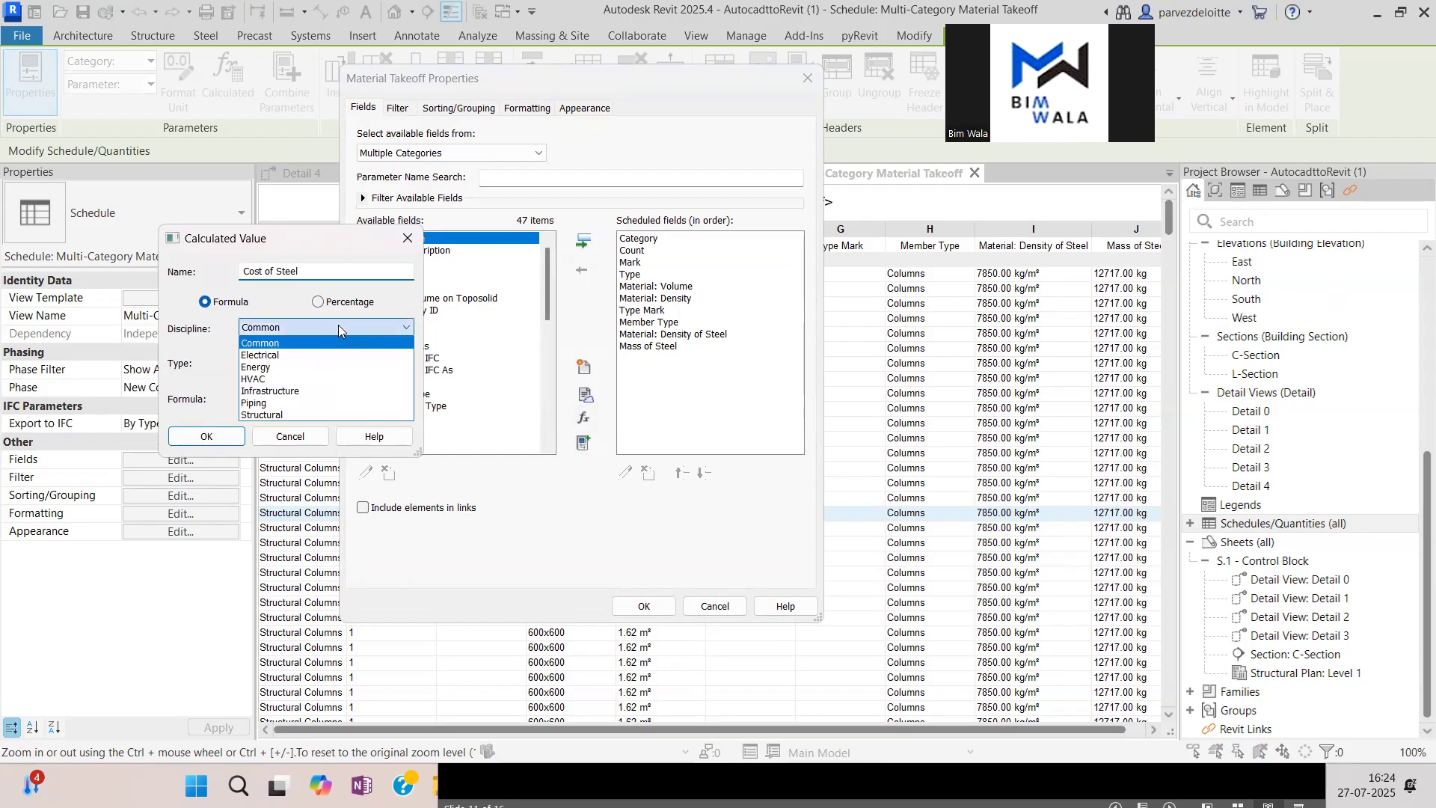
click(303, 414)
click(350, 363)
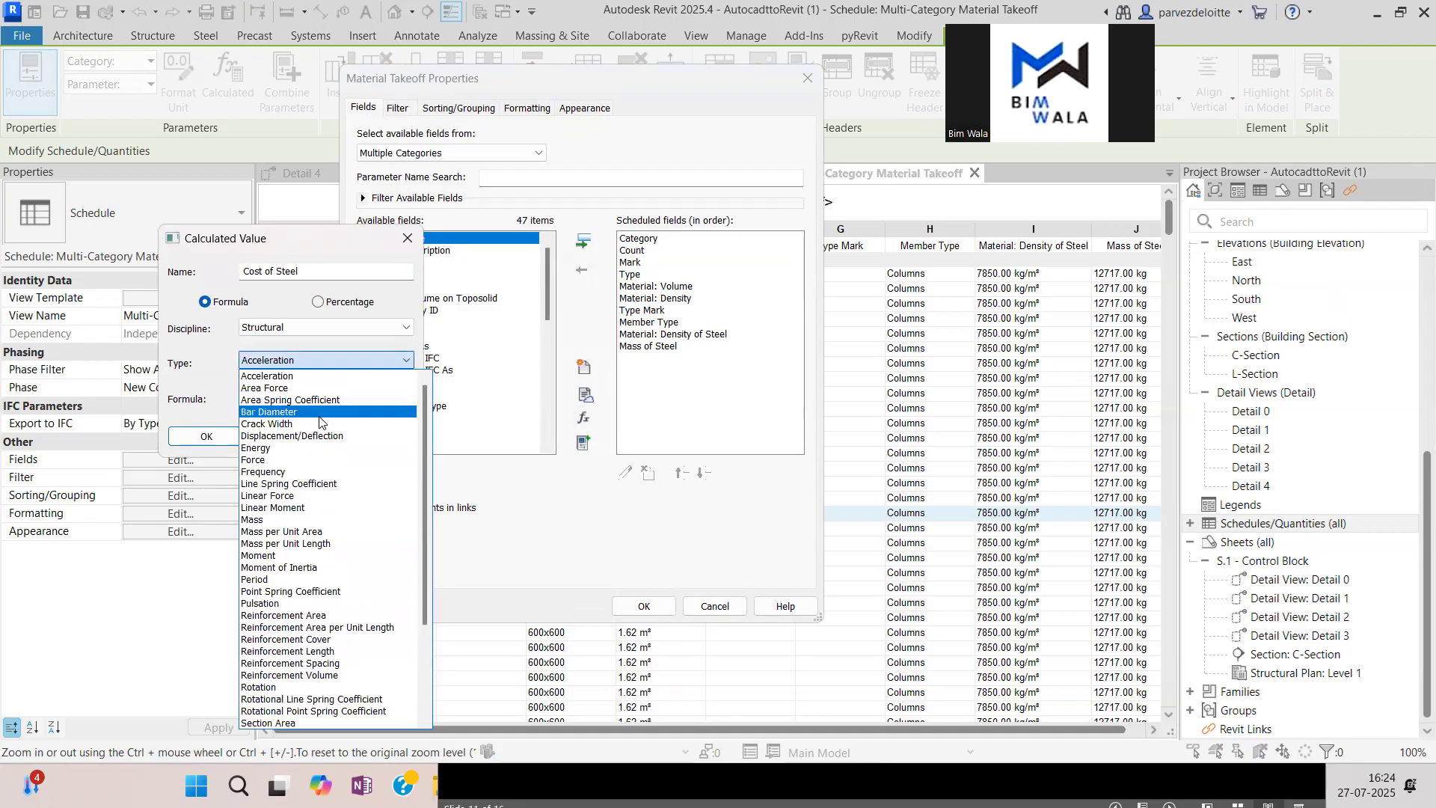
click(343, 335)
click(340, 329)
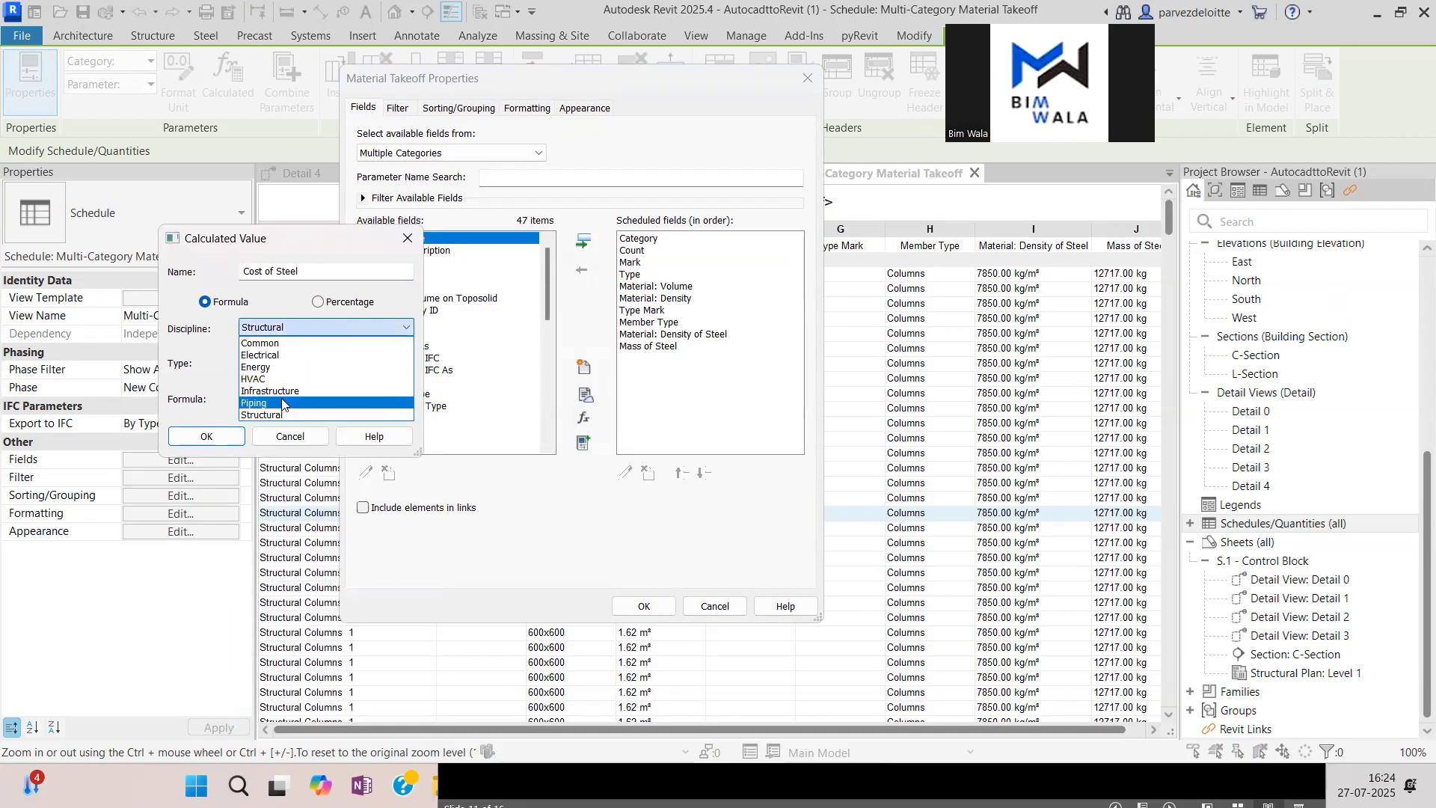
click(274, 343)
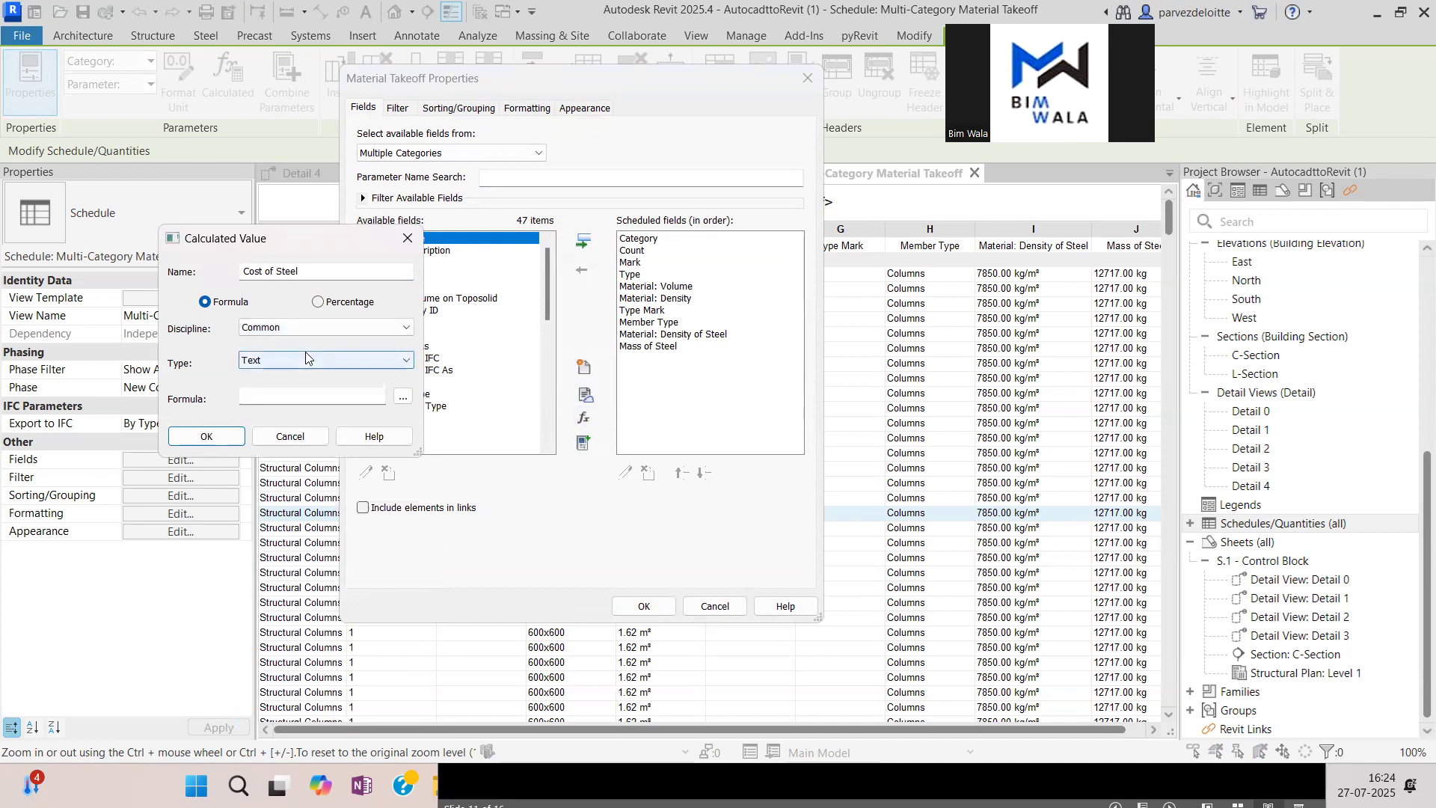
click(306, 358)
click(344, 544)
Set the Cost of Steel formula to Mass of Steel / 1 kg * 80 and add it to the scheduled fields.
click(396, 398)
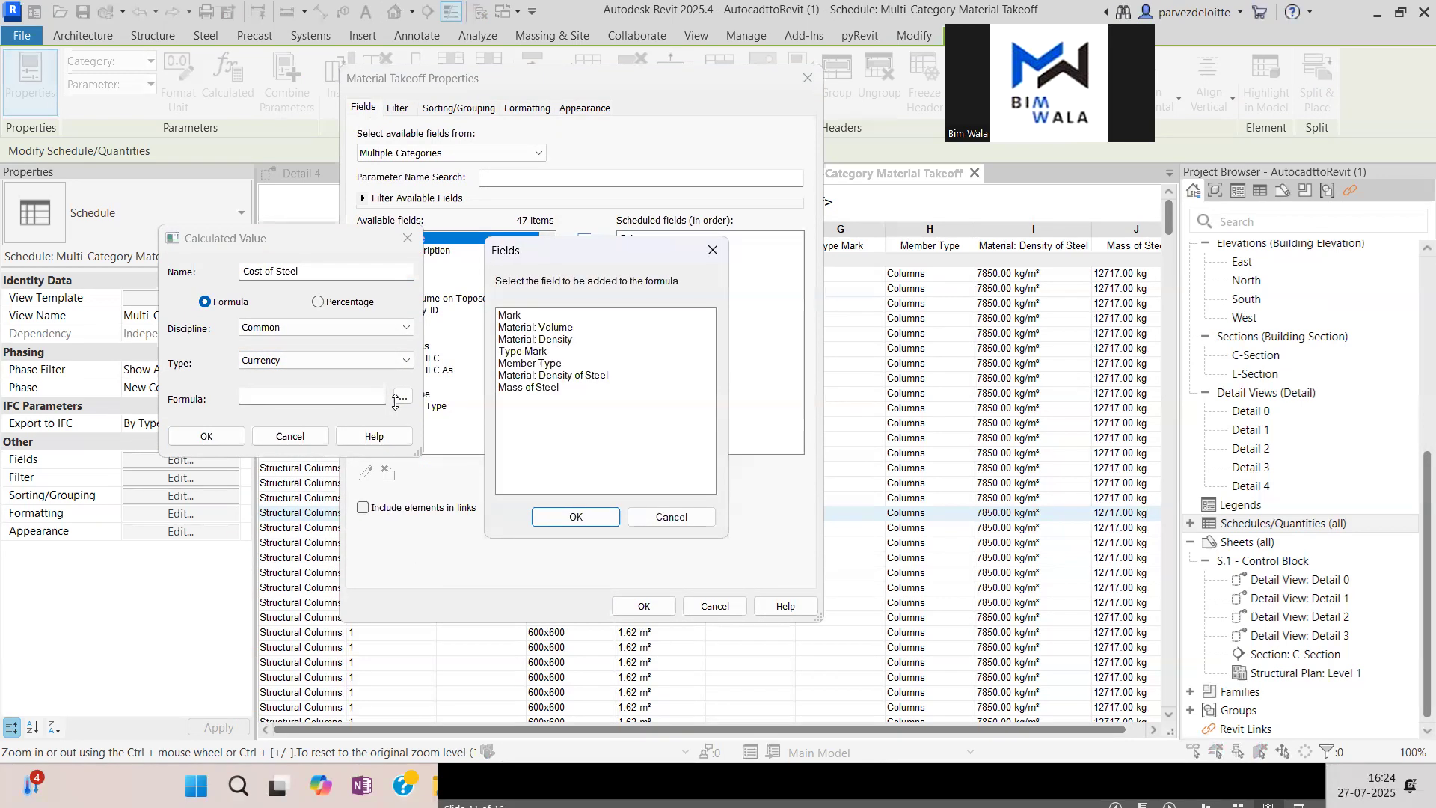
double_click(520, 387)
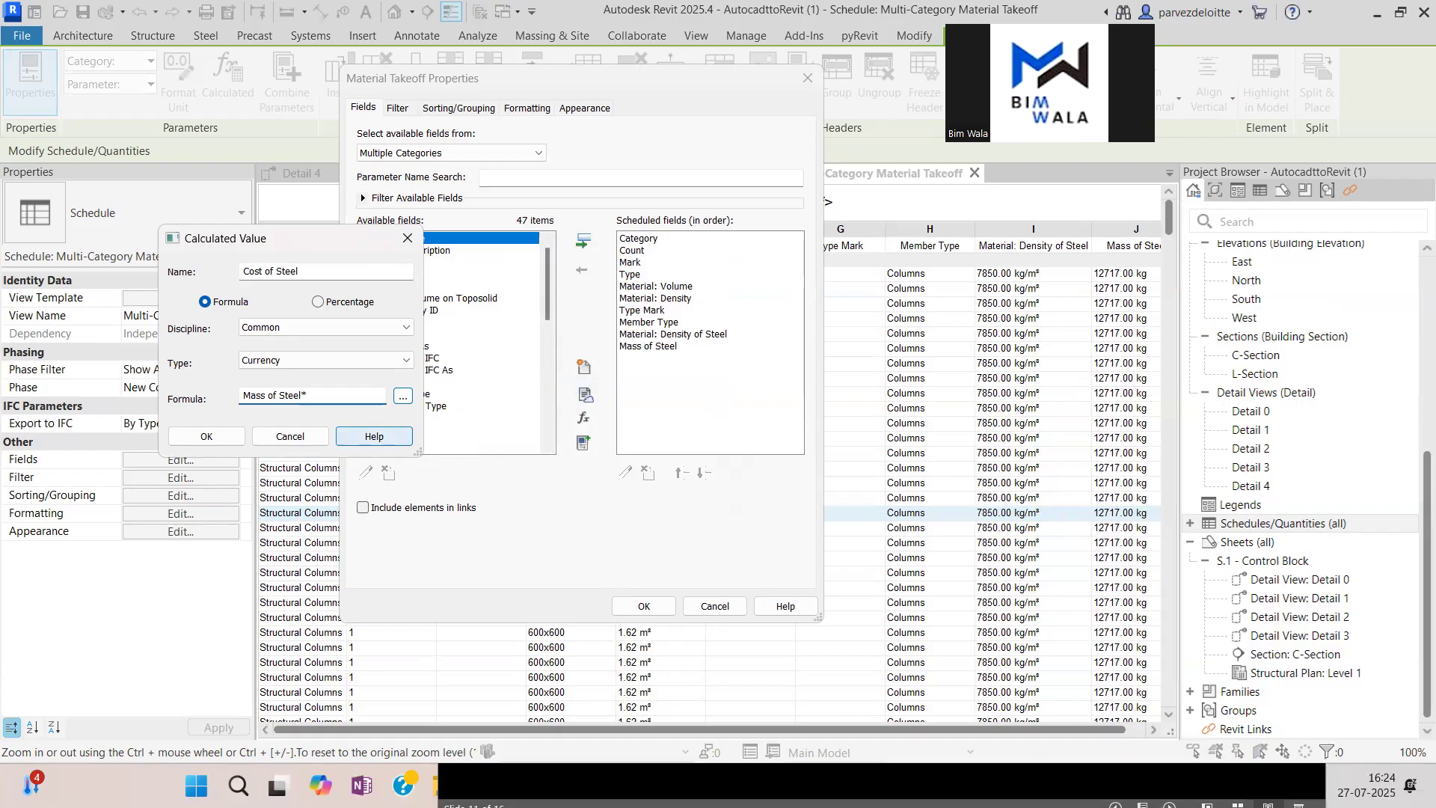
key(BackSpace)
text(/1)
text(80)
click(223, 434)
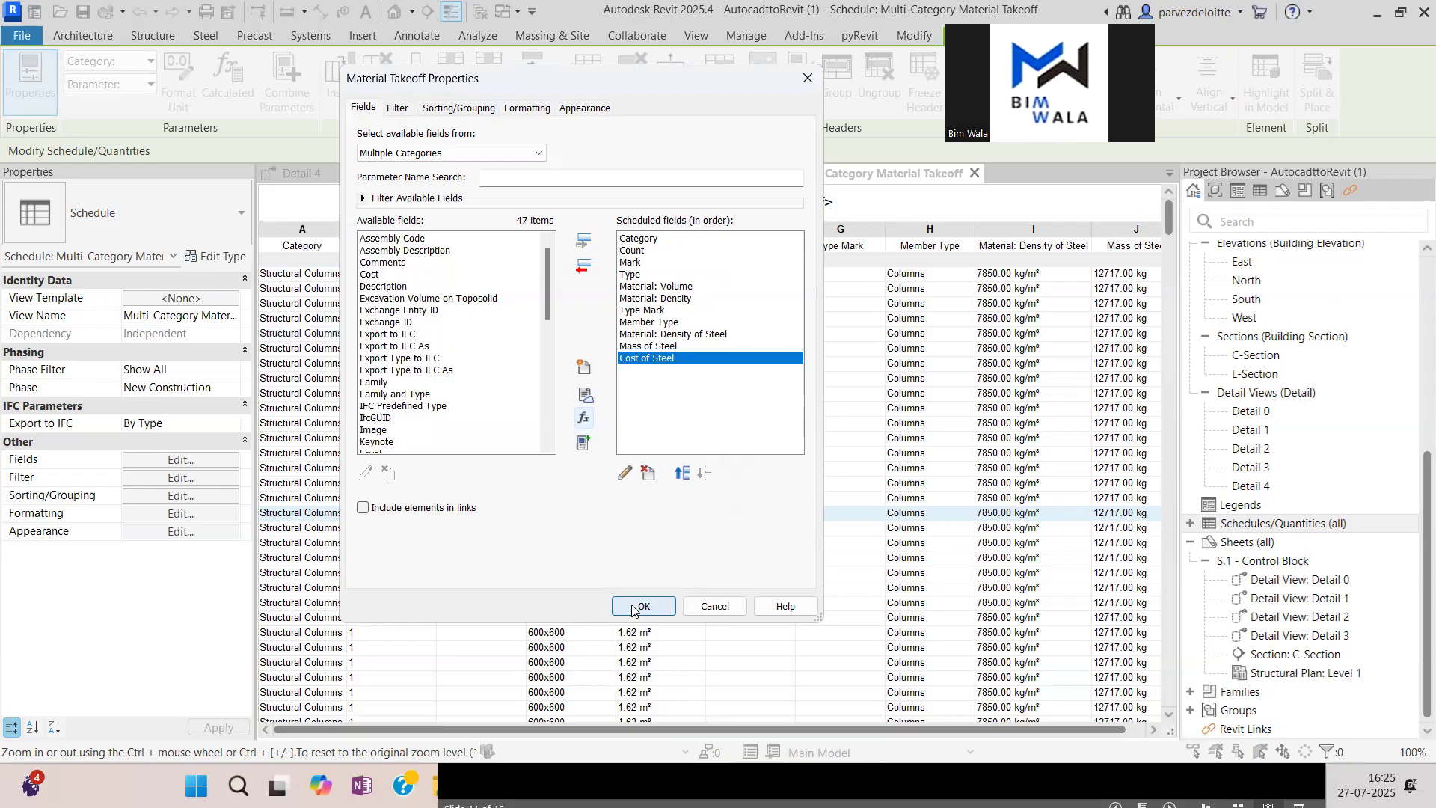
Review the Cost of Steel formula and apply the updated fields to the takeoff.
click(625, 471)
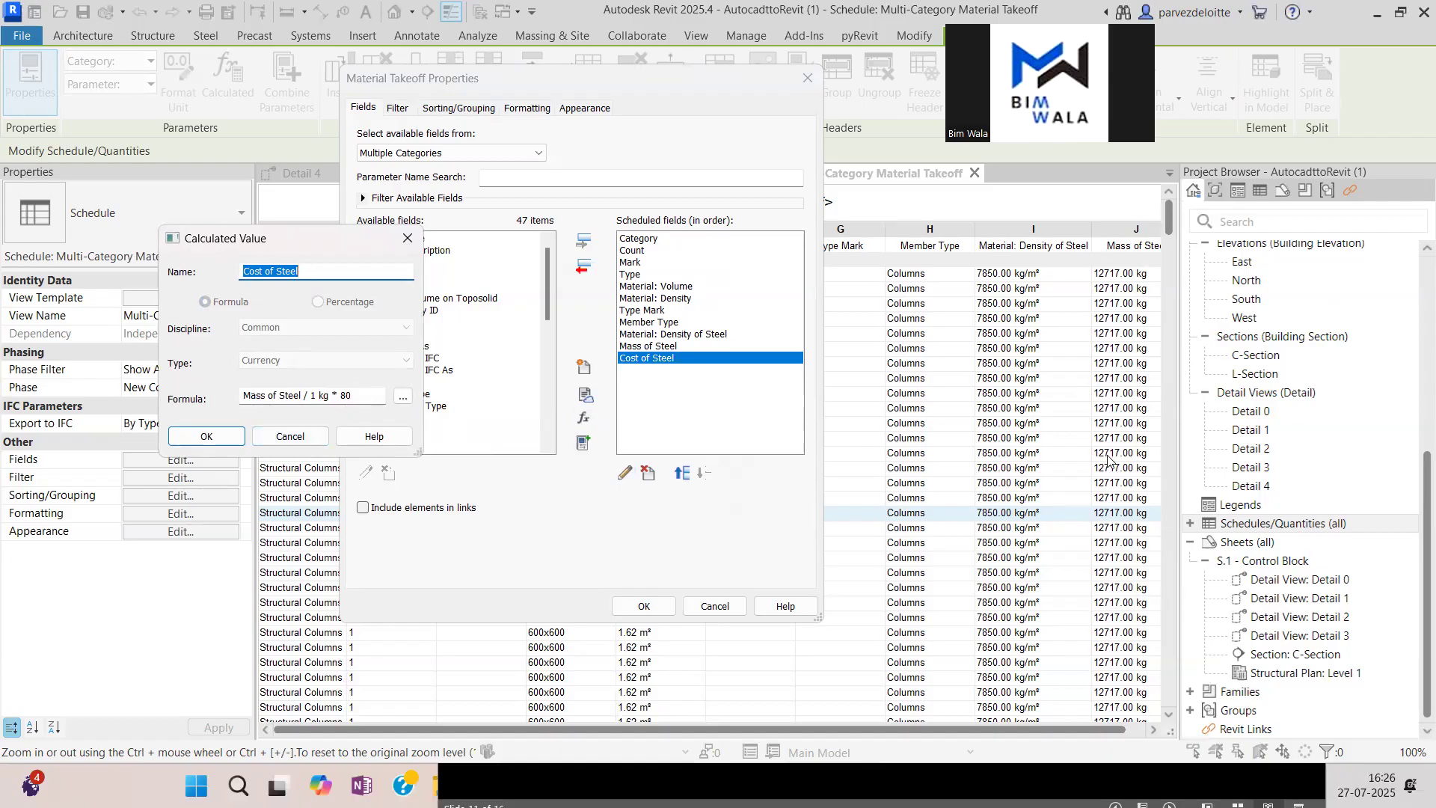
click(206, 436)
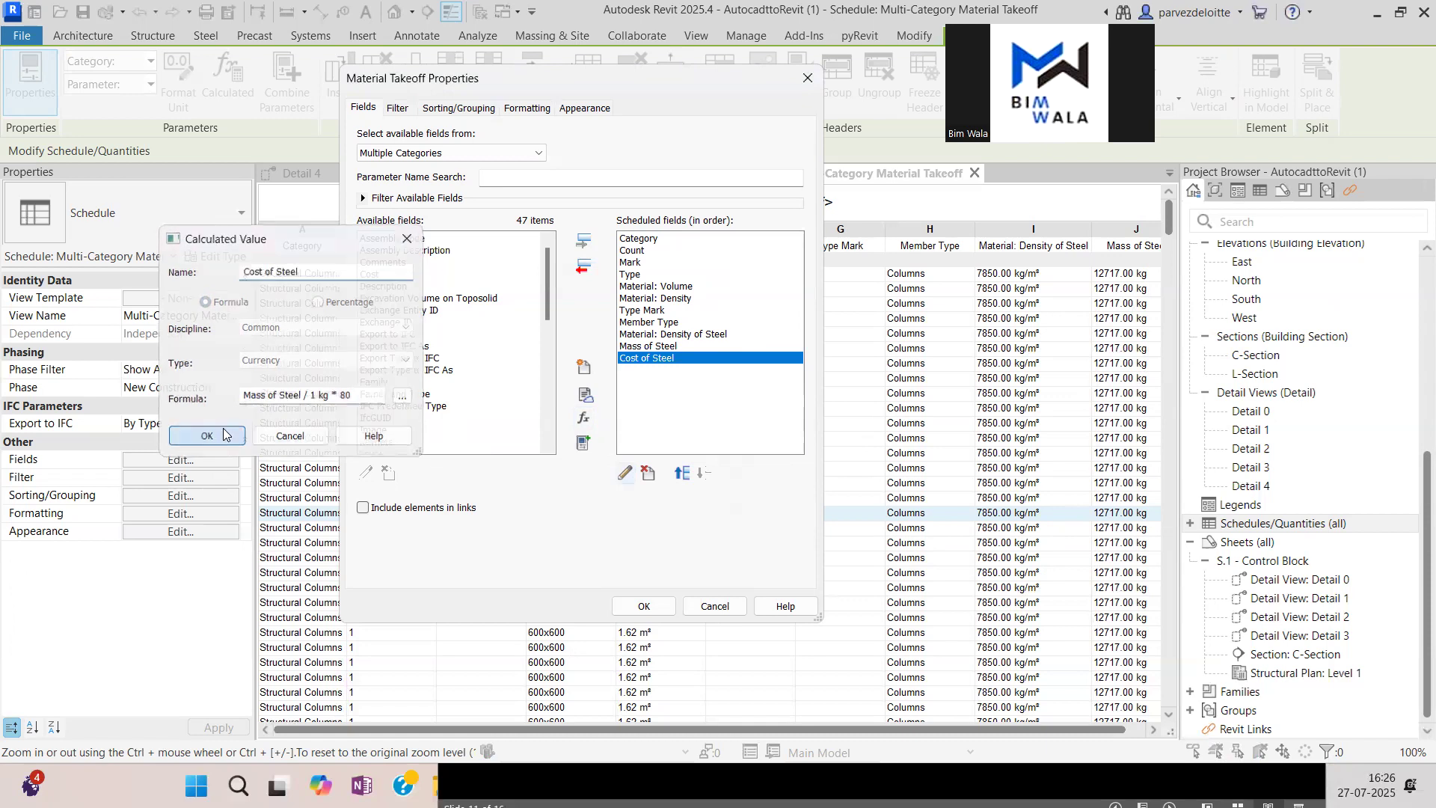
click(645, 608)
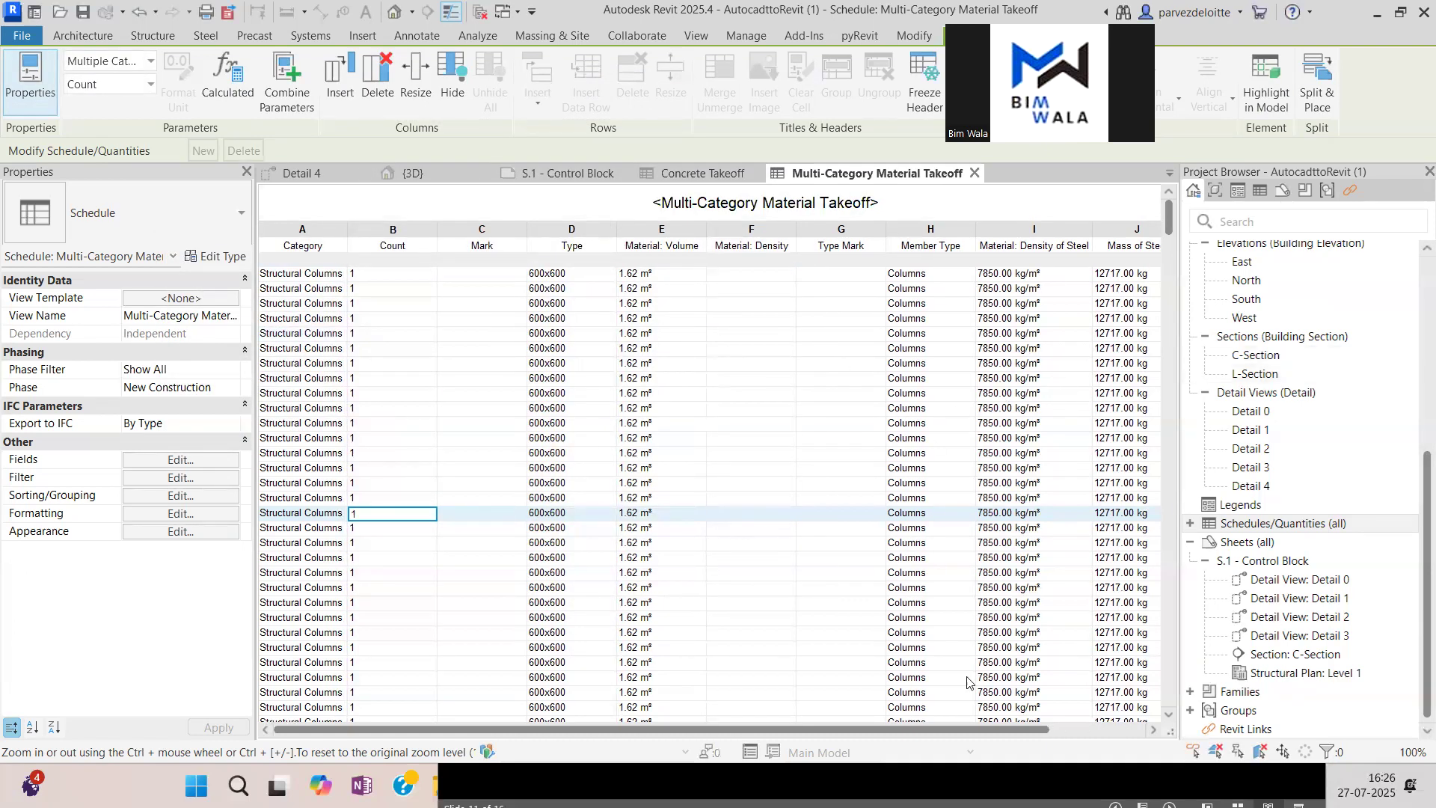
Examine the Mass of Steel and Cost of Steel columns for the columns, beams and slabs throughout the takeoff.
scroll(305, 730, right, 3)
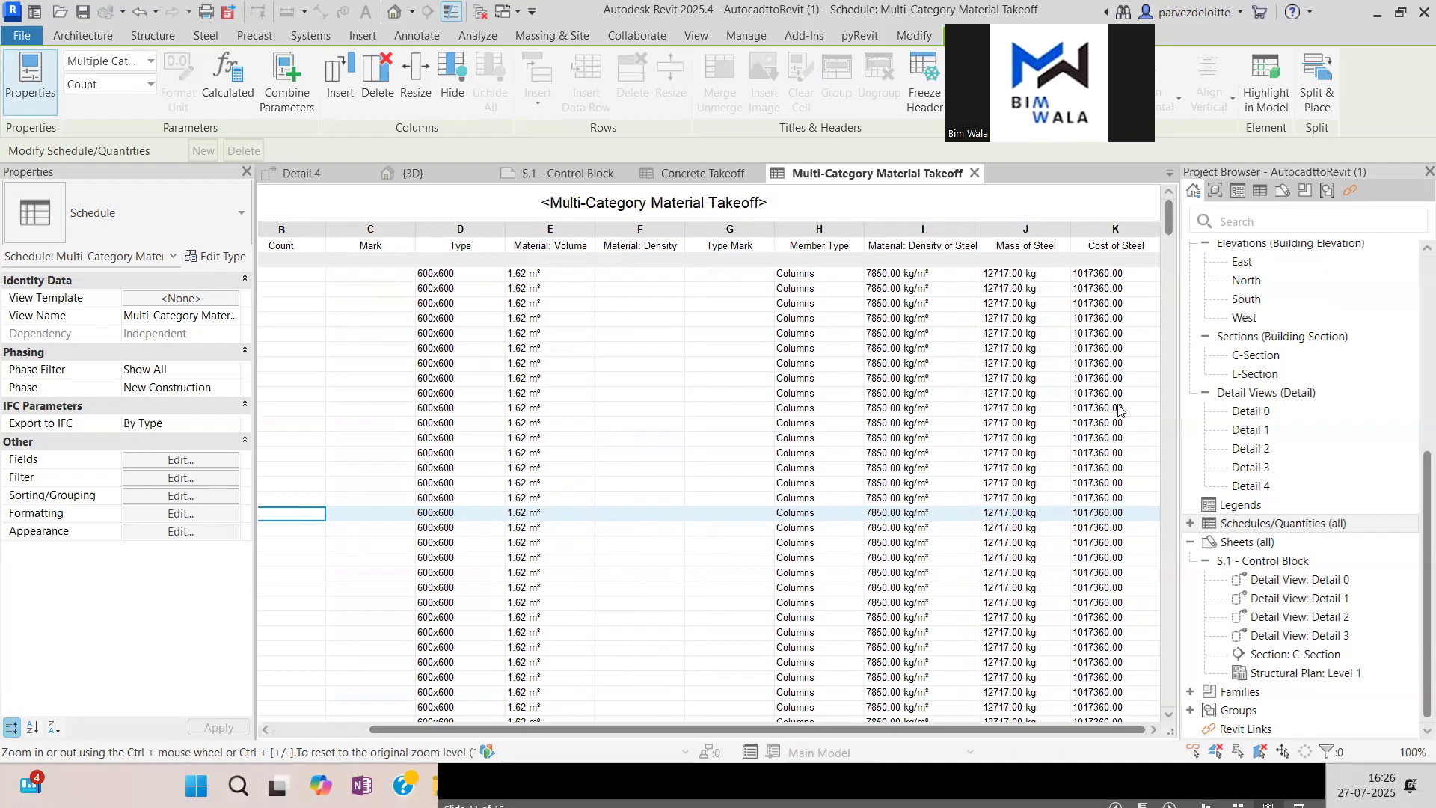
scroll(1118, 413, down, 5)
scroll(1115, 414, down, 10)
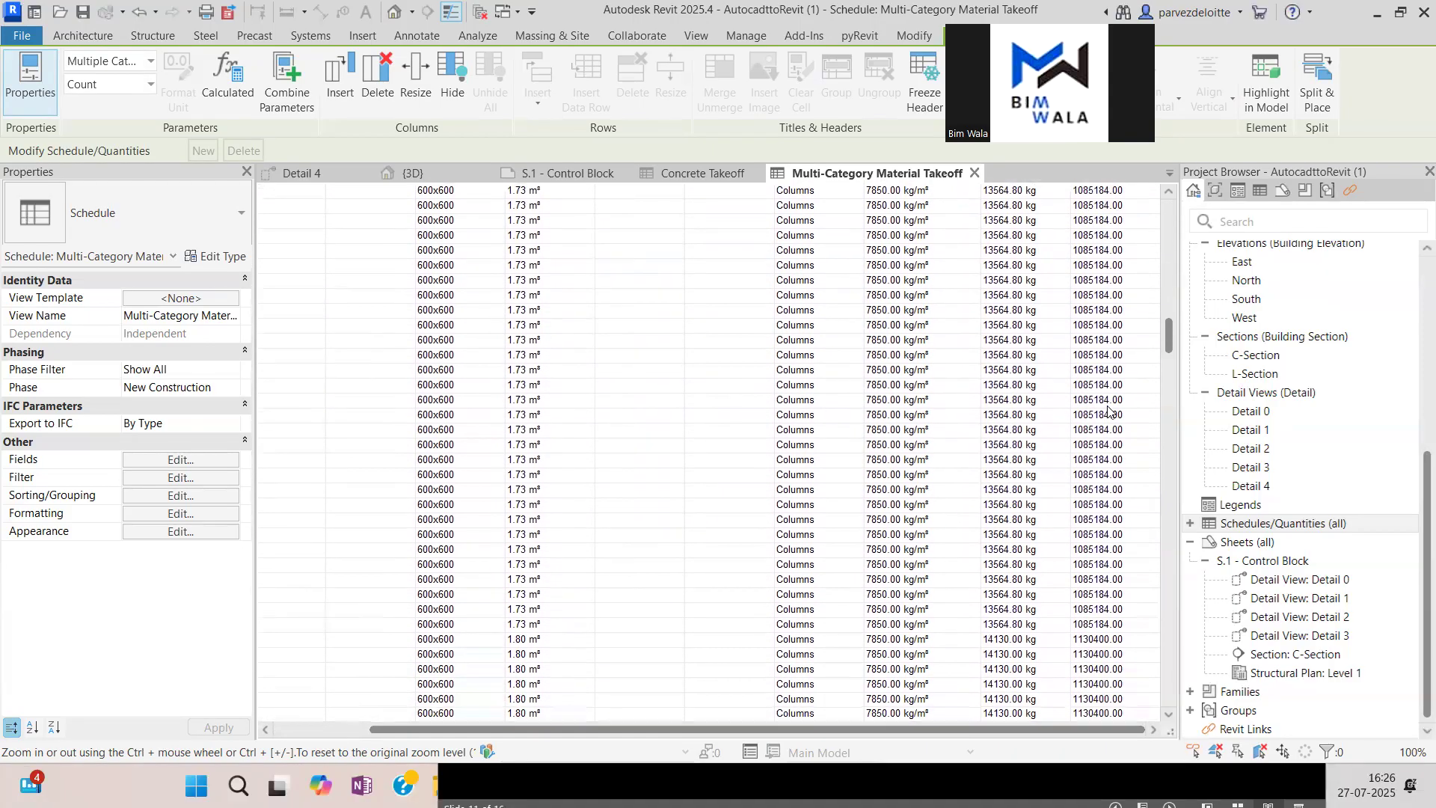
scroll(1110, 415, down, 10)
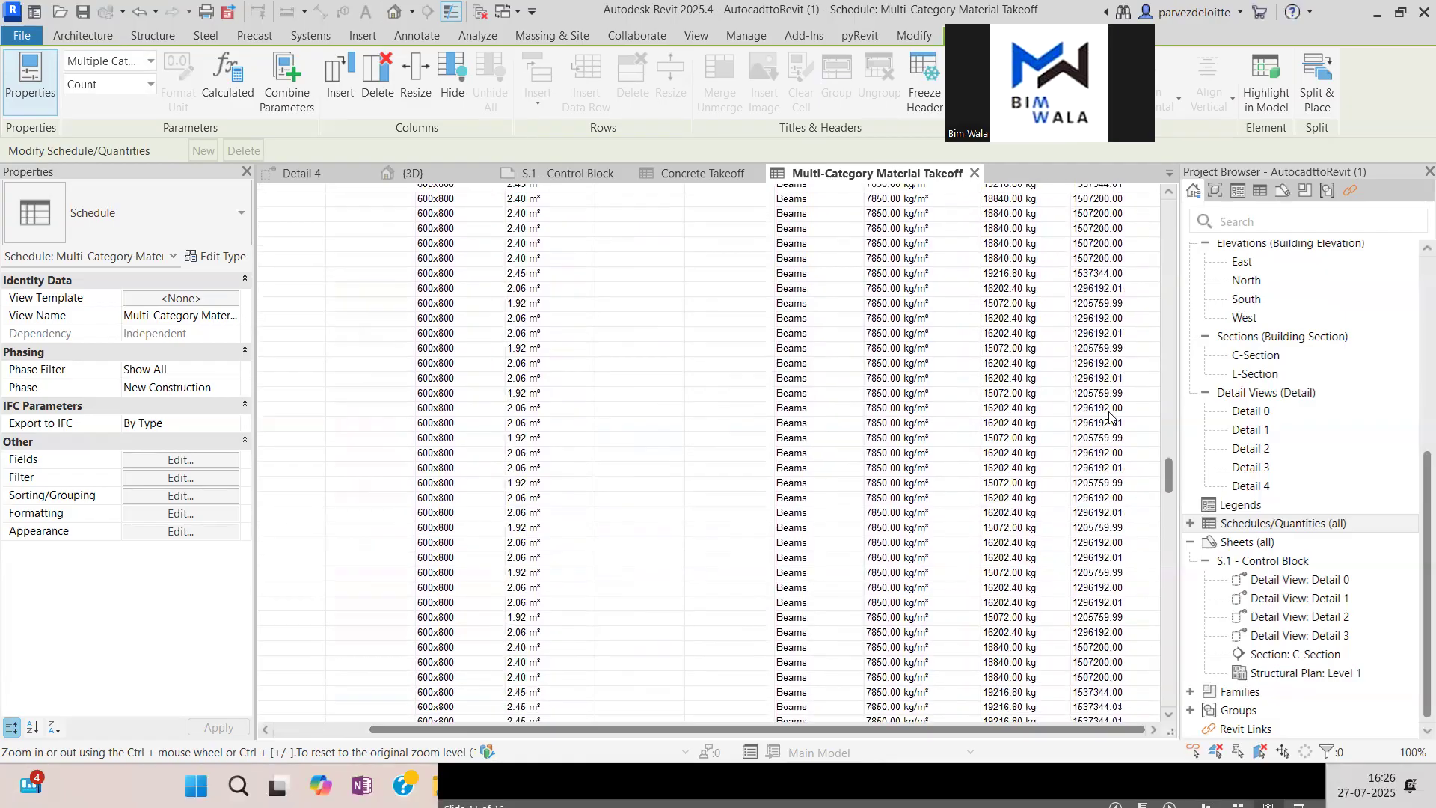
scroll(1111, 415, down, 6)
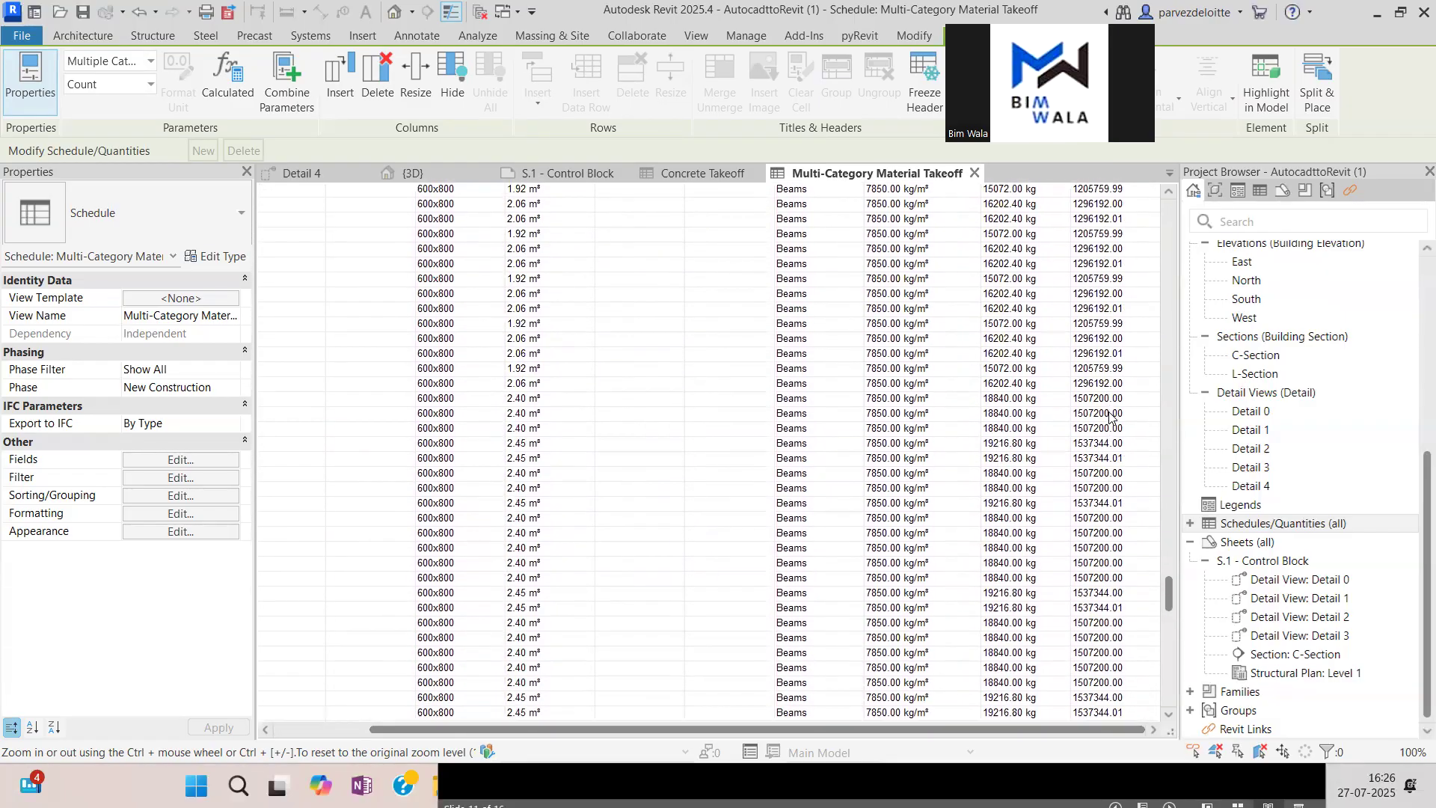
scroll(1111, 416, down, 15)
scroll(1110, 416, up, 6)
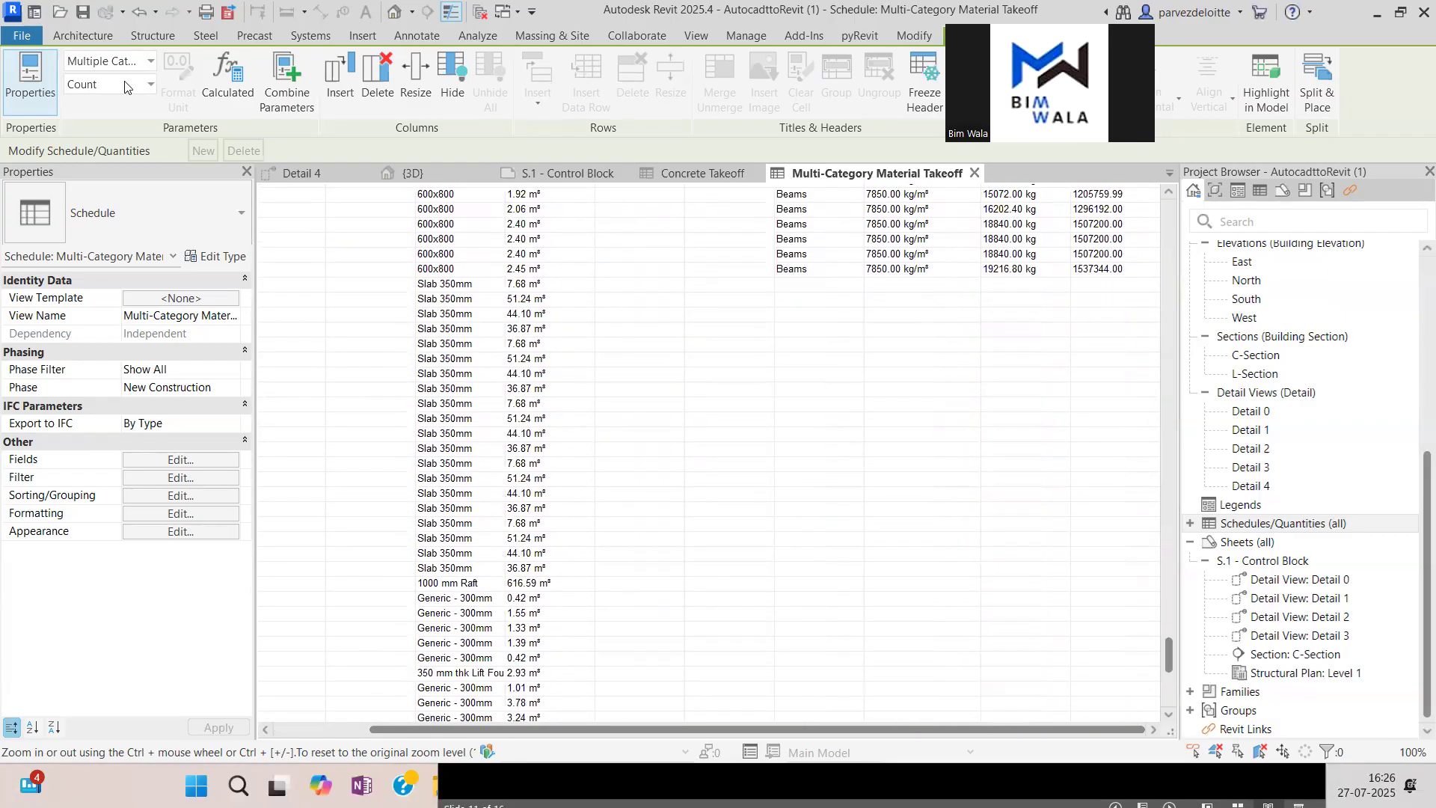
Set the Cost of Steel field's formatting to Calculate totals.
click(208, 533)
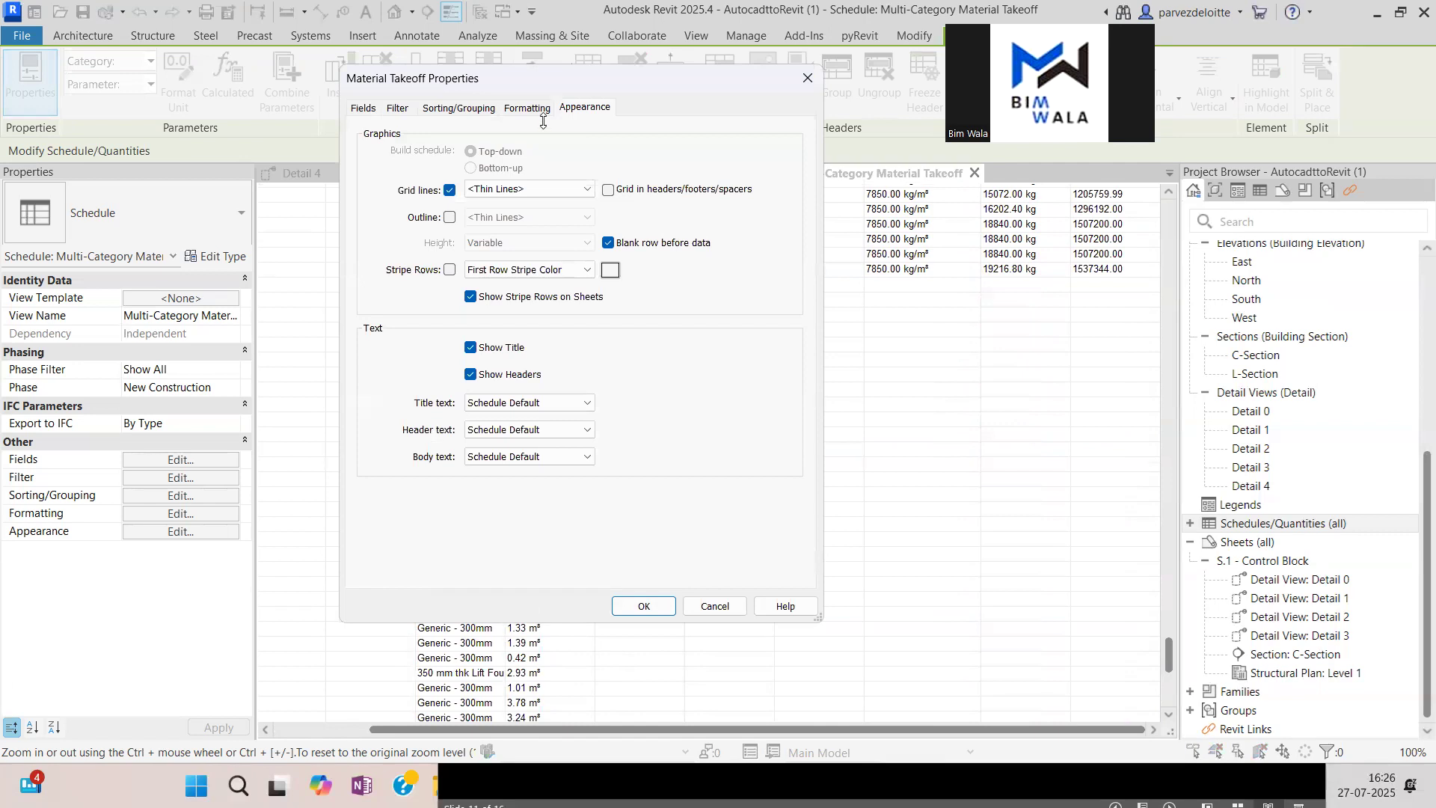
click(526, 109)
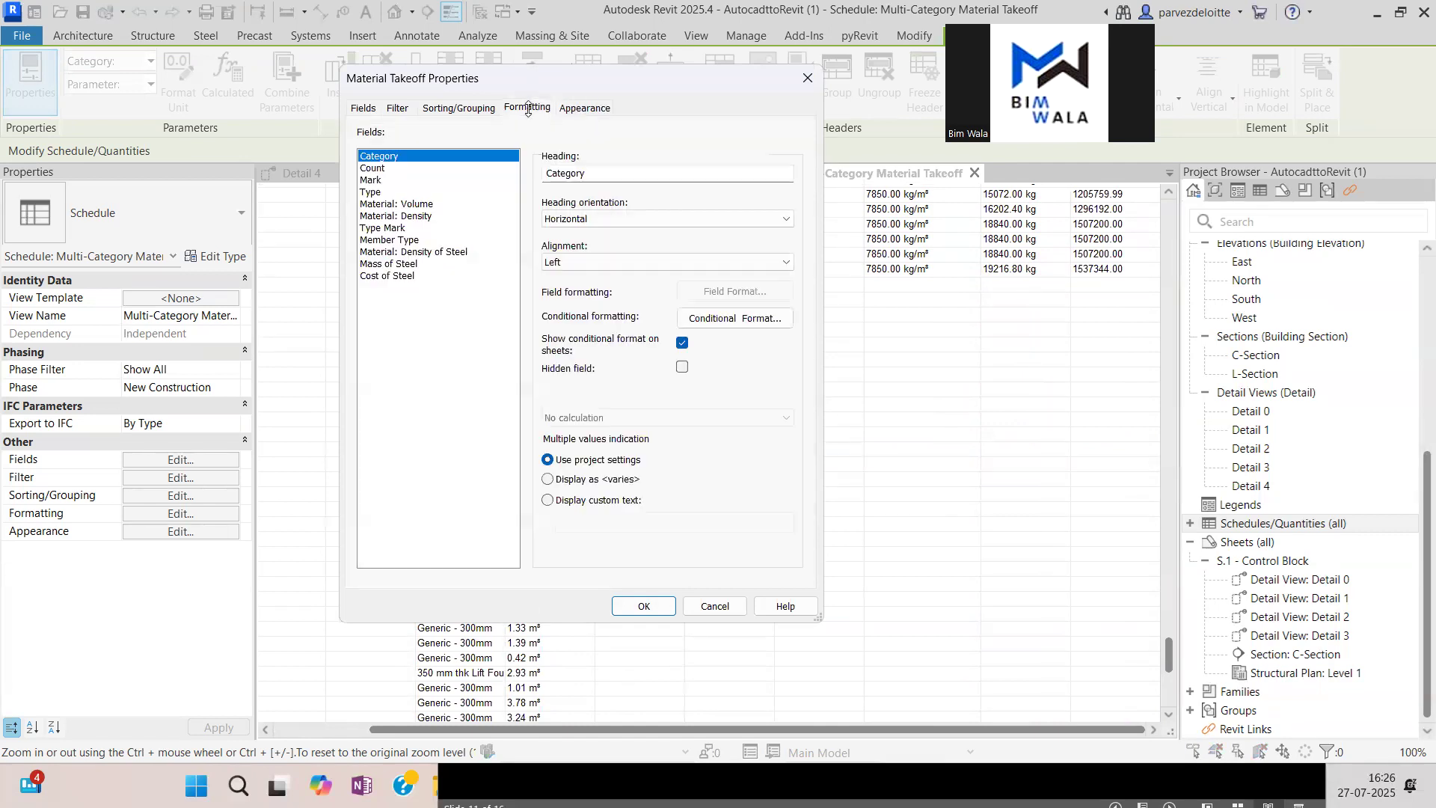
click(400, 276)
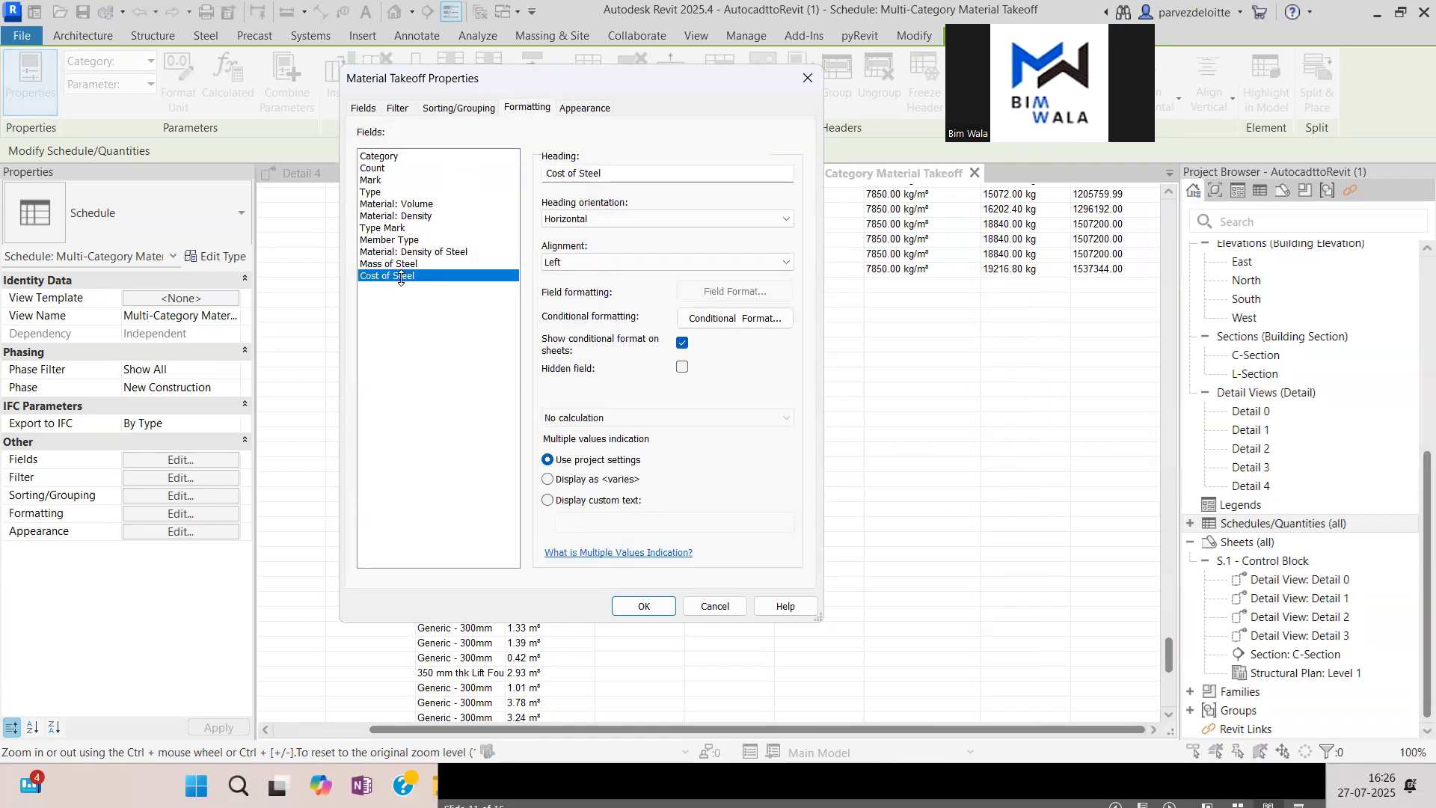
click(653, 419)
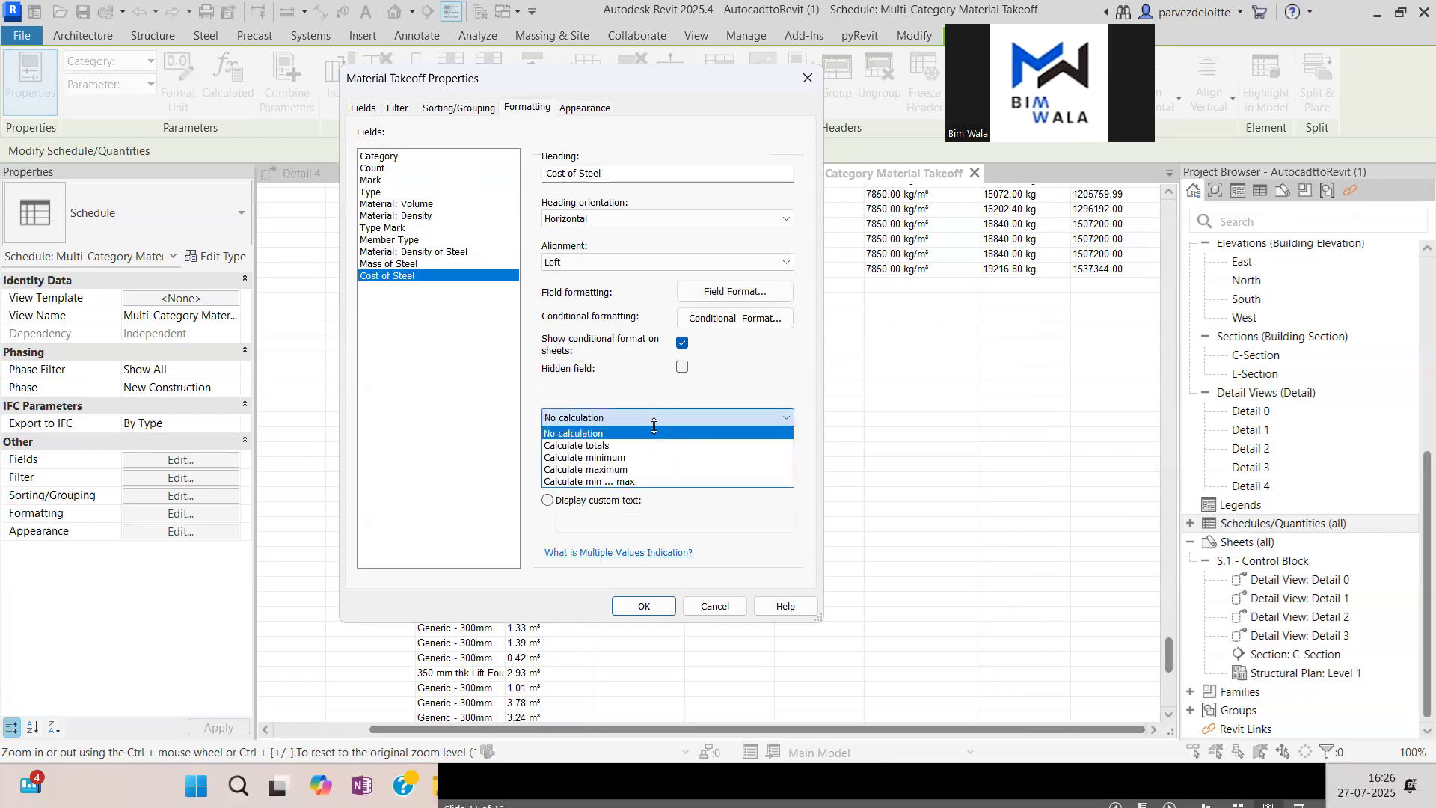
click(616, 445)
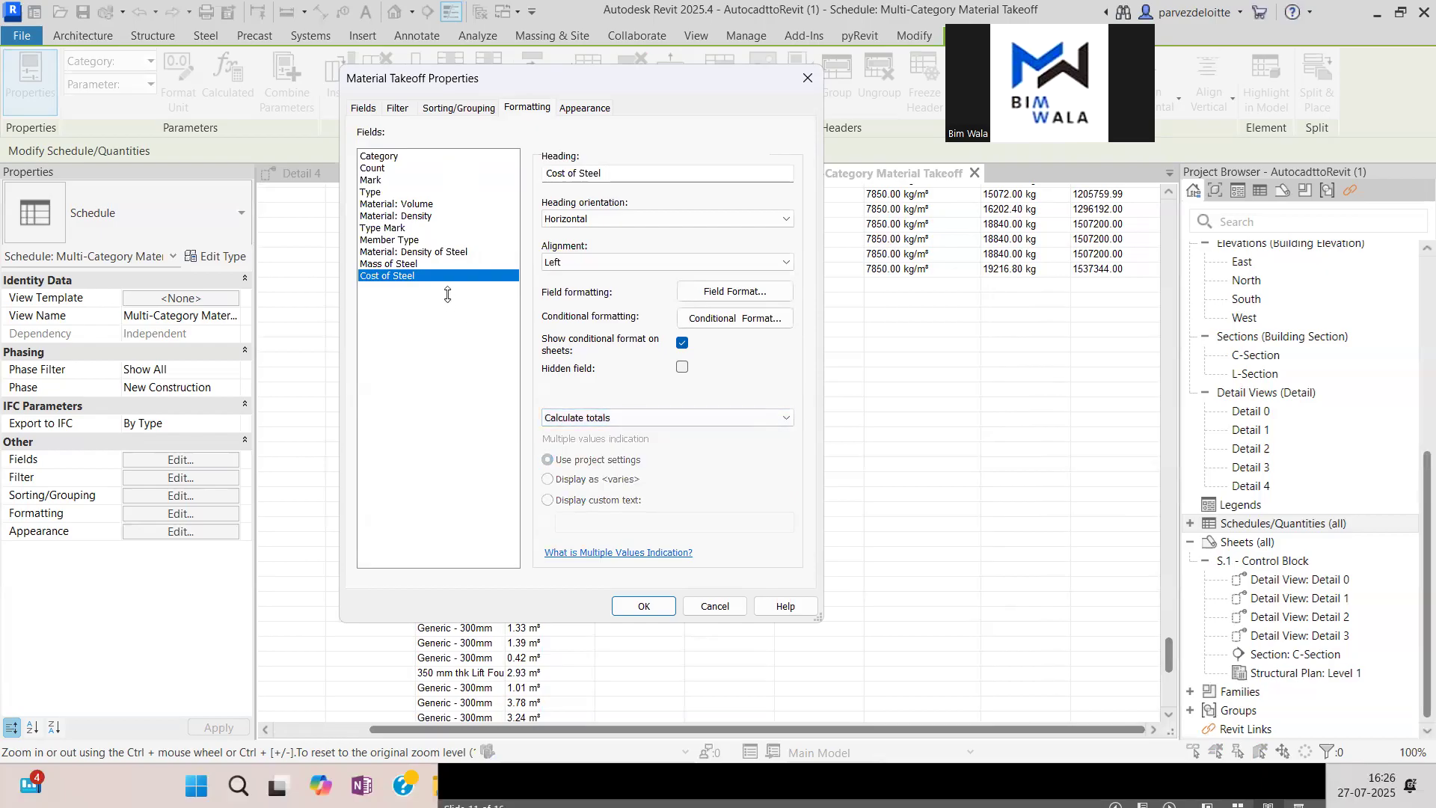
Set the Mass of Steel field's formatting to Calculate totals and apply the formatting changes to the takeoff.
click(406, 263)
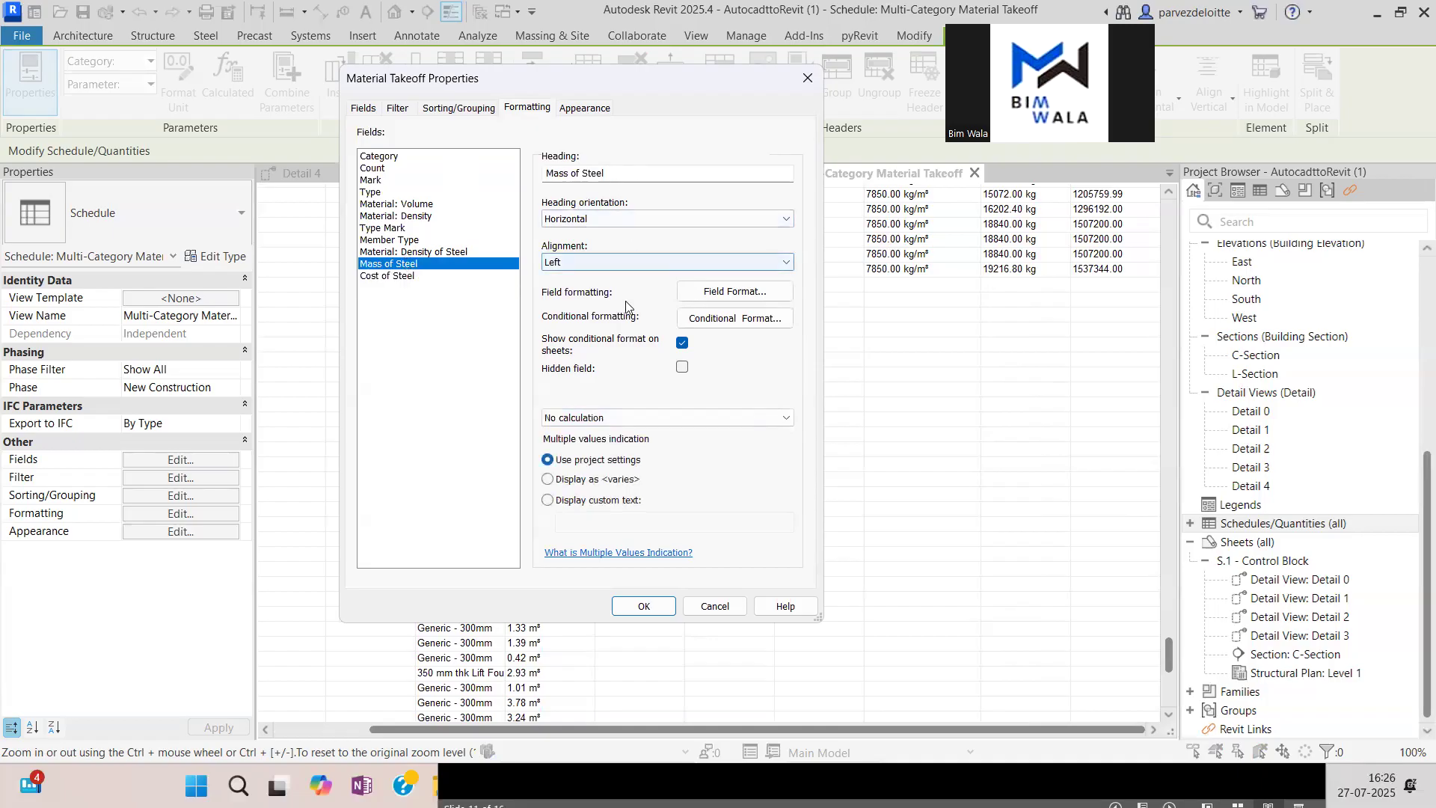
click(617, 418)
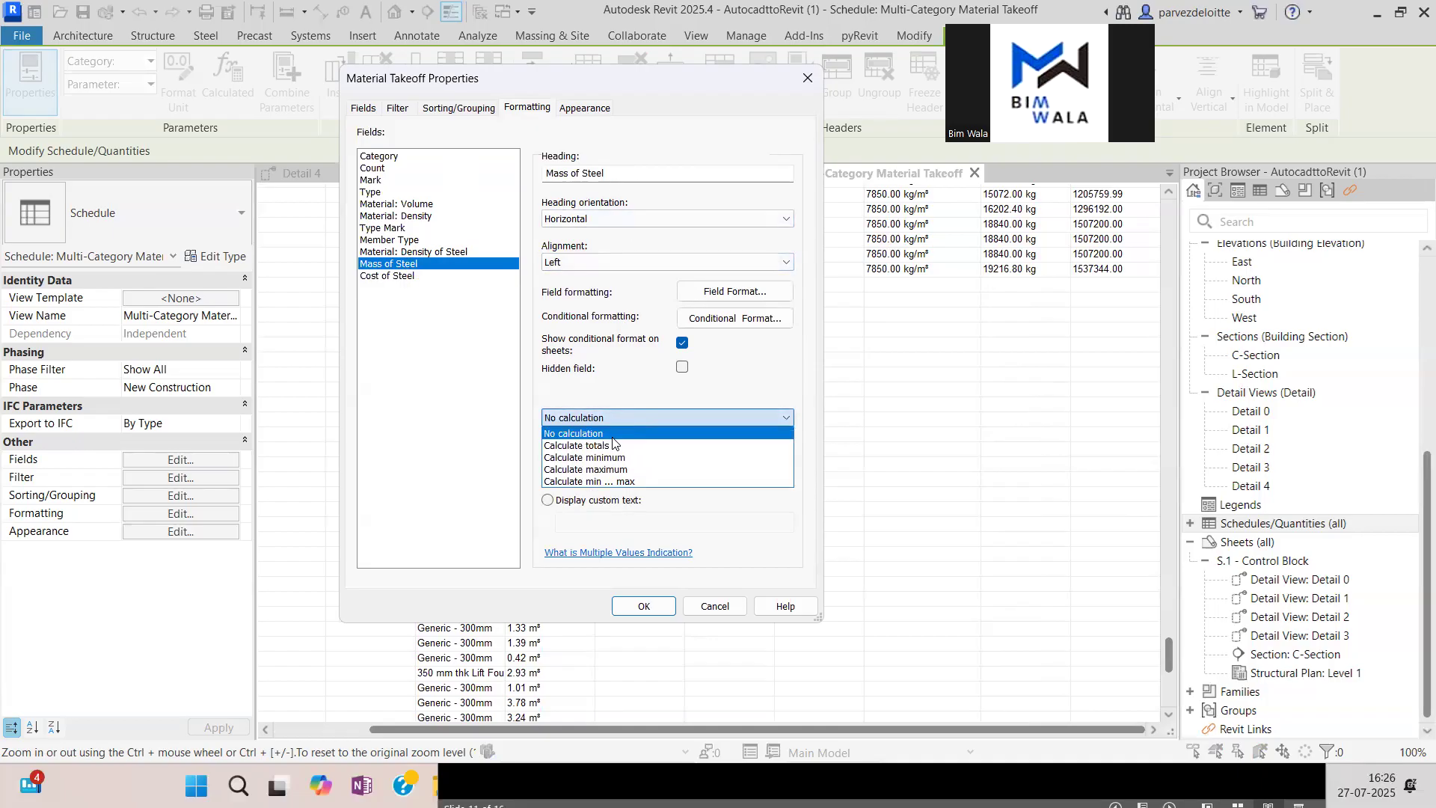
click(612, 445)
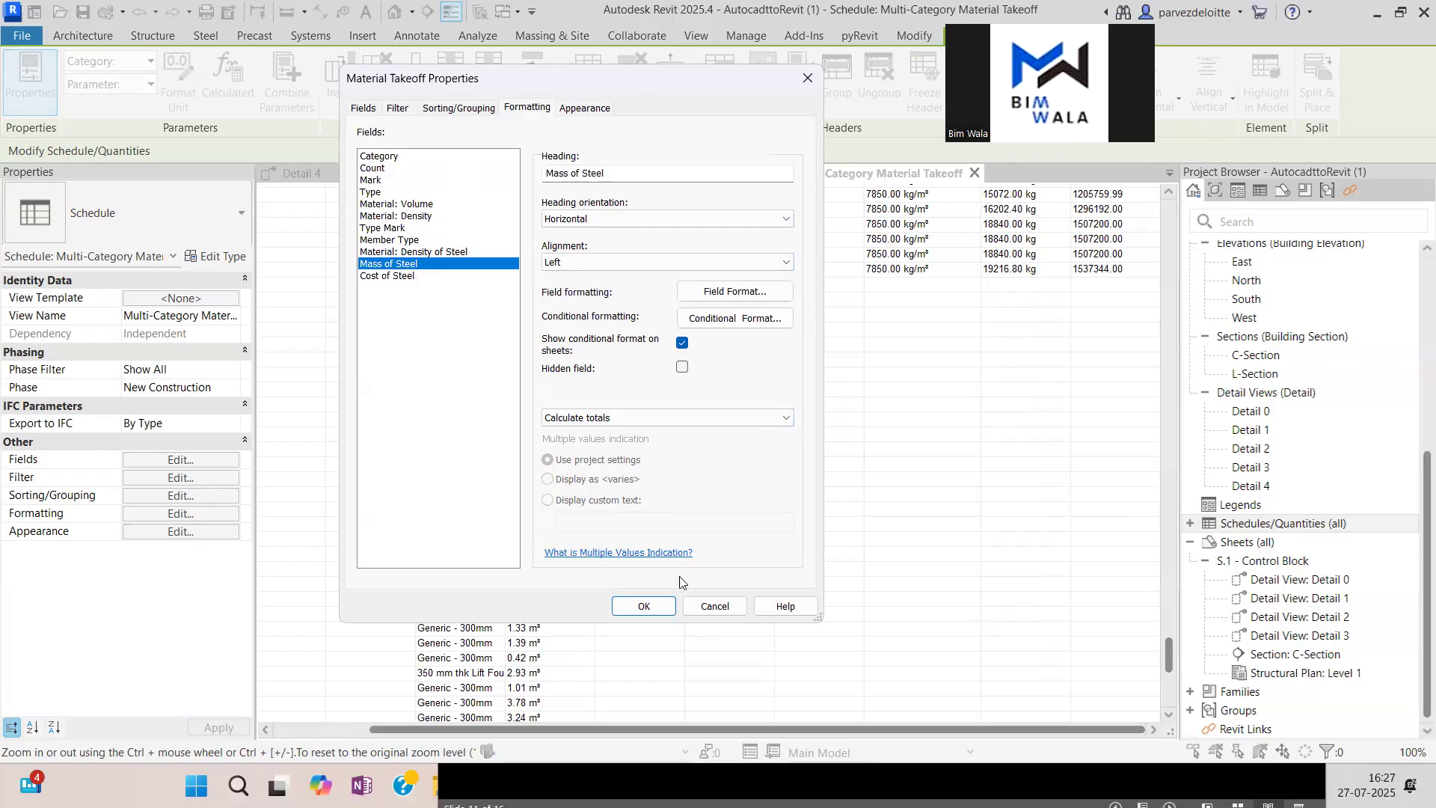
click(648, 604)
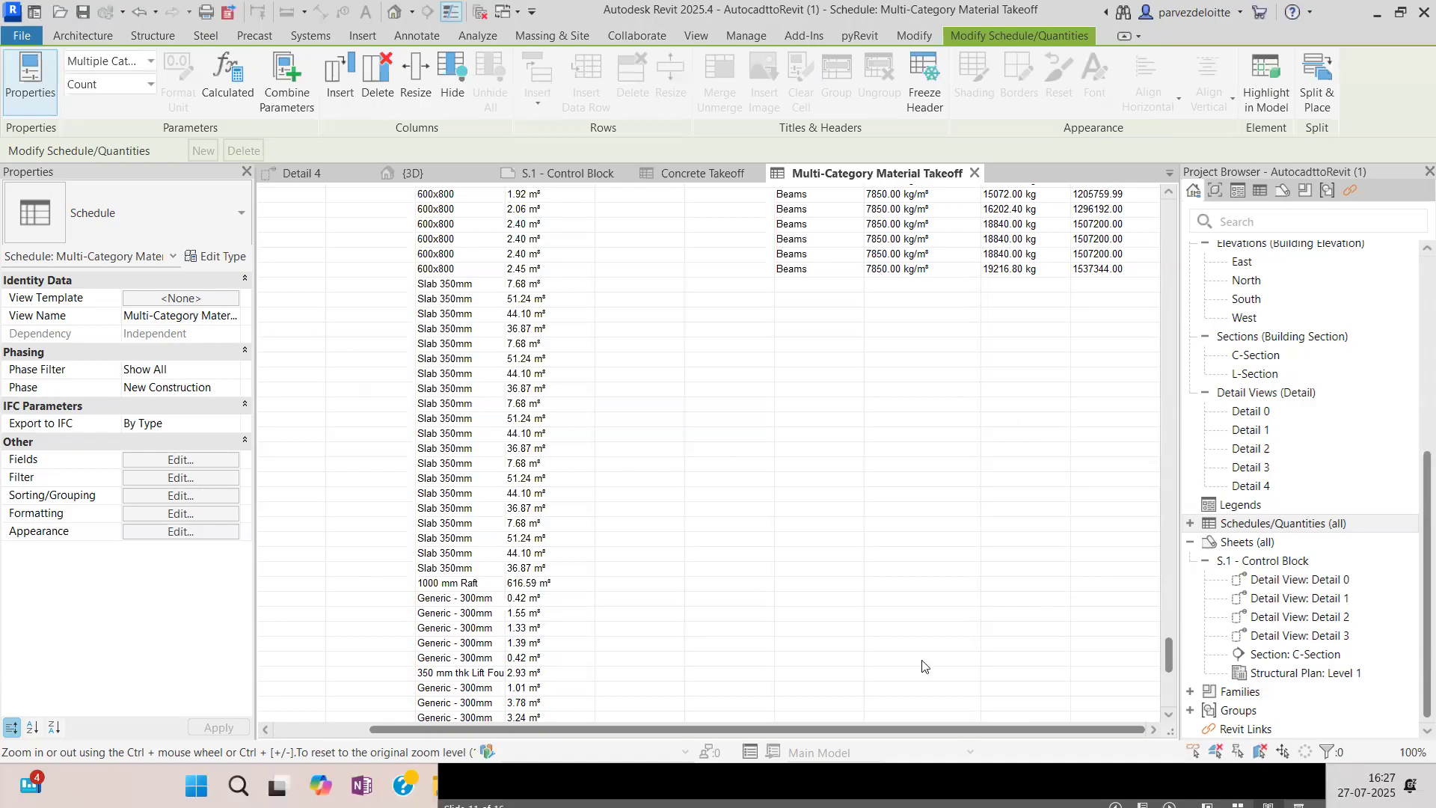
Review the takeoff's floor and structural framing rows, and inspect the properties of a 600x600 structural column in the 3D view.
drag(871, 729, 503, 718)
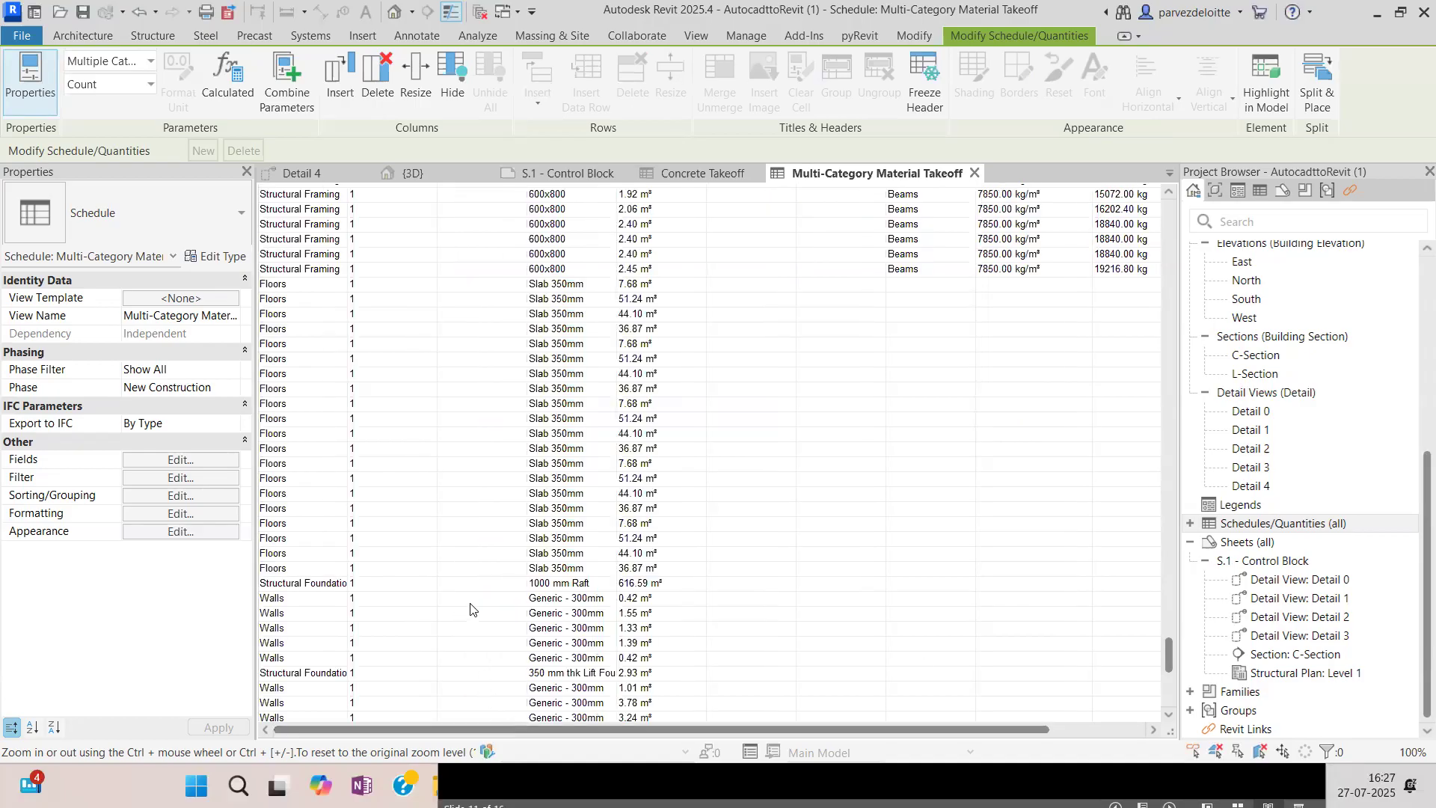
scroll(595, 574, up, 3)
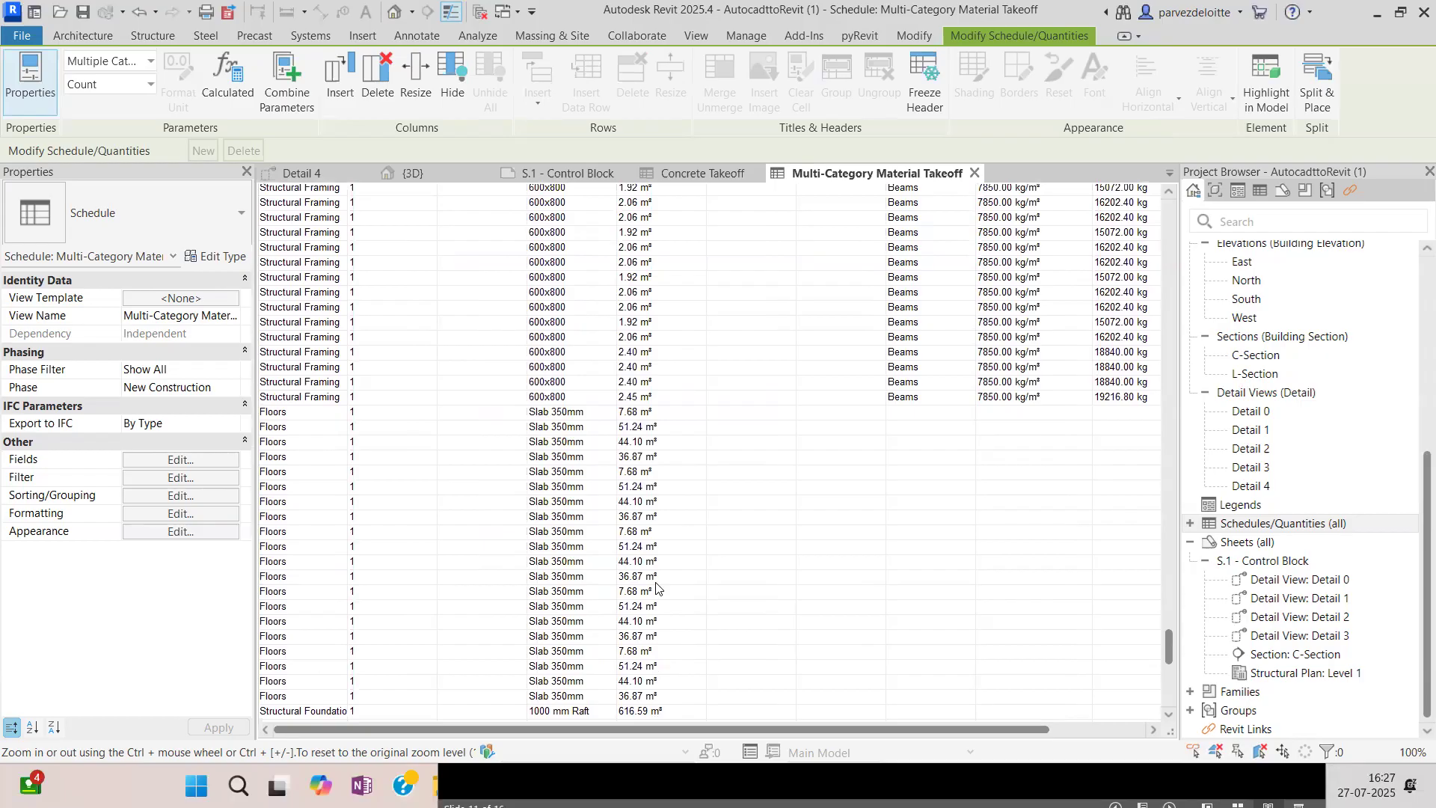
scroll(655, 588, up, 2)
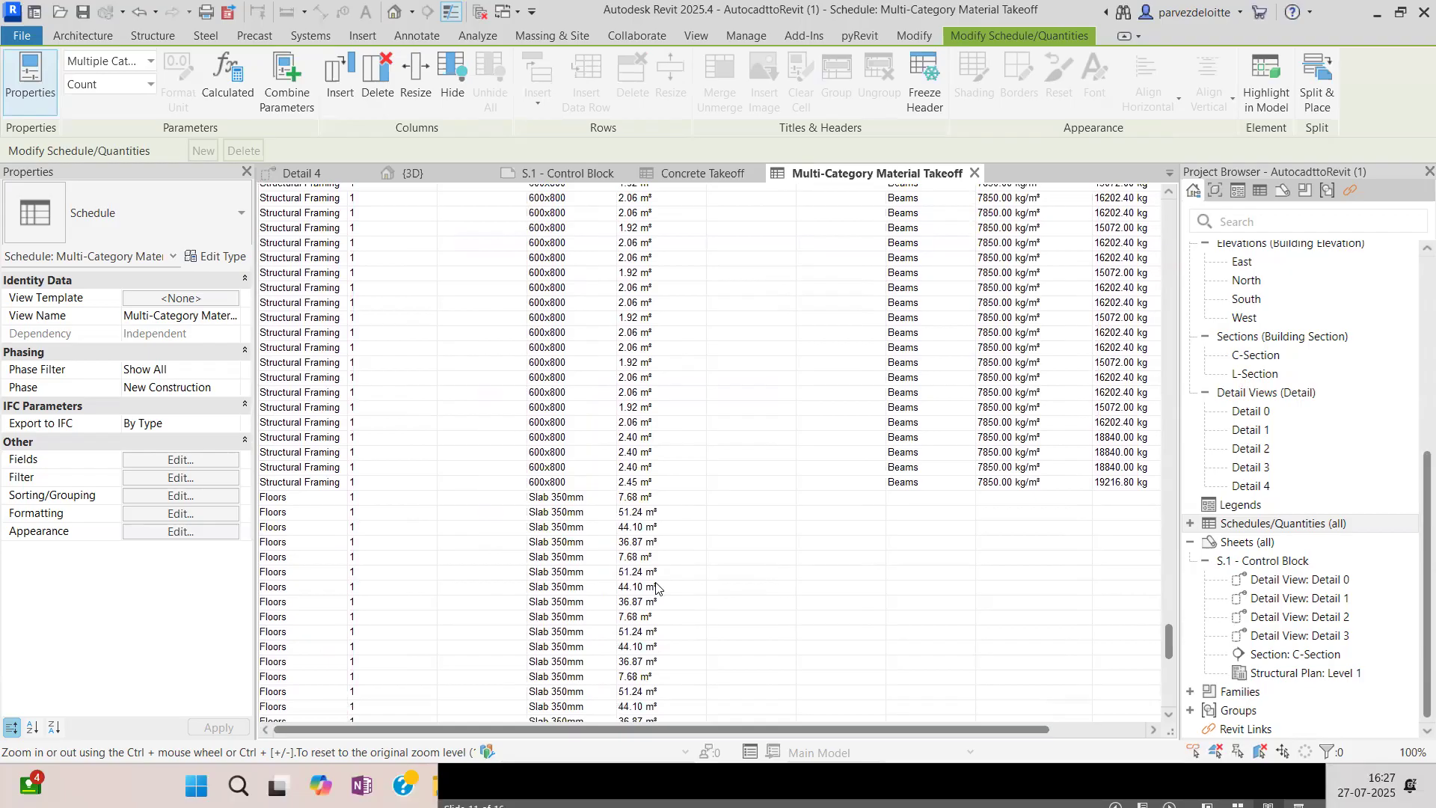
scroll(656, 588, up, 6)
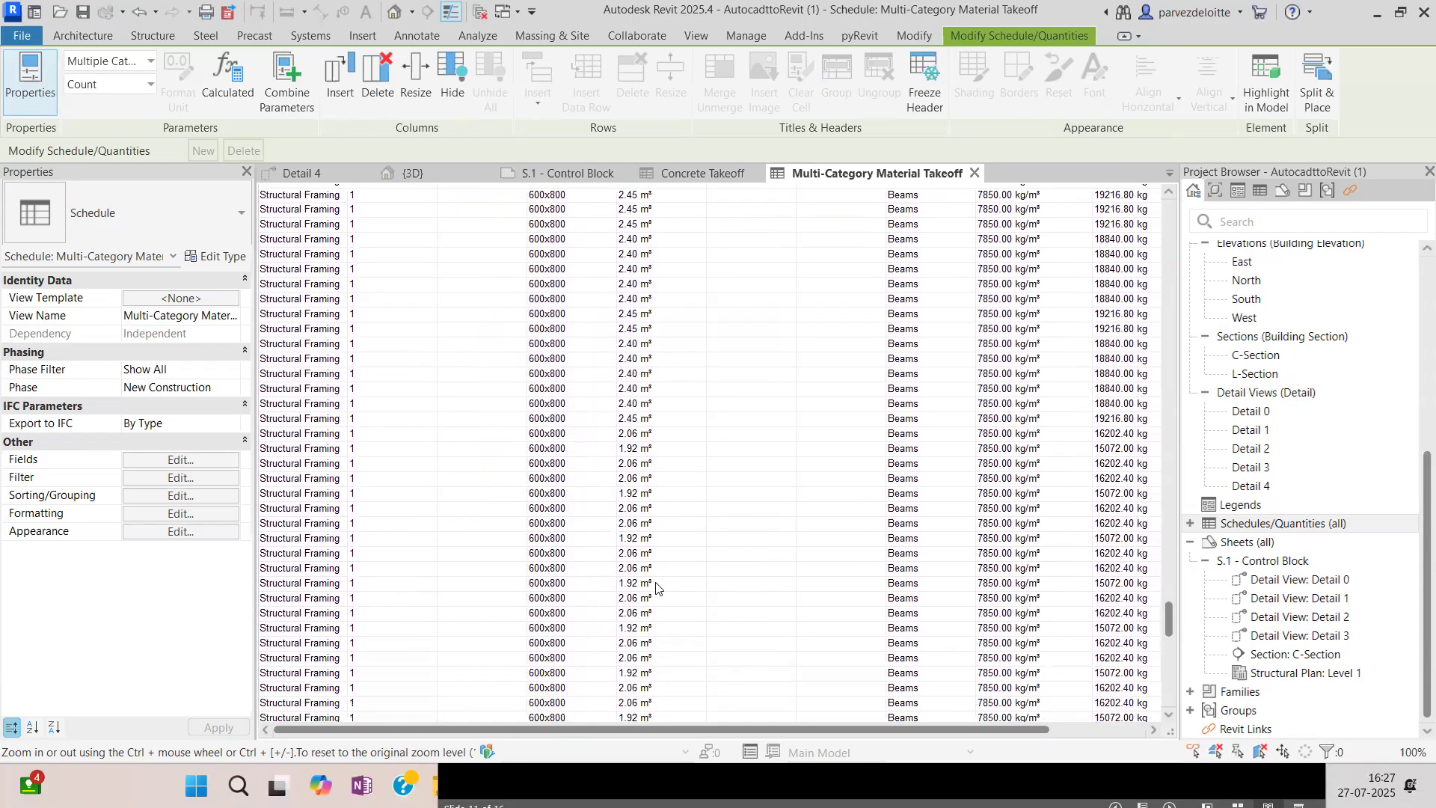
scroll(656, 588, up, 5)
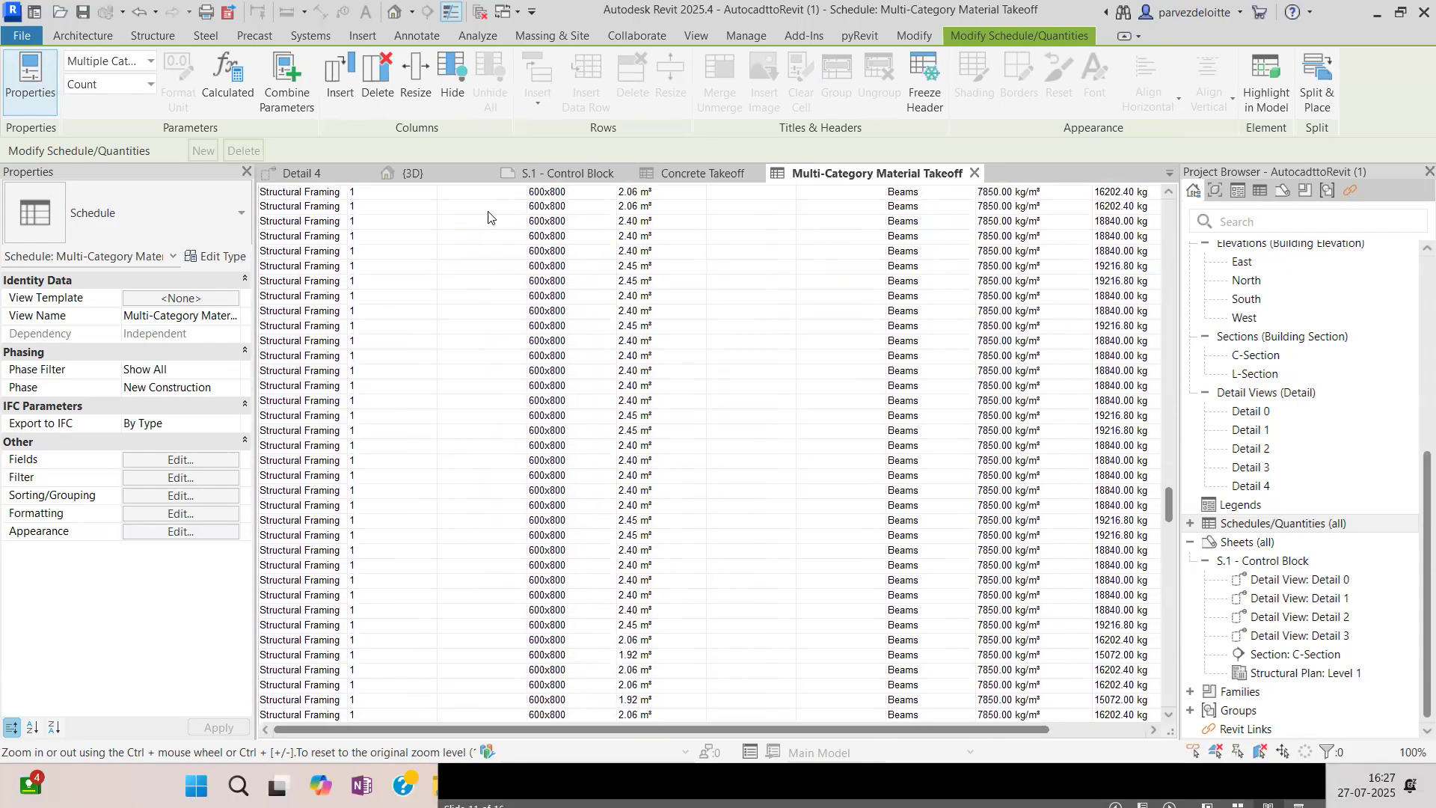
click(457, 174)
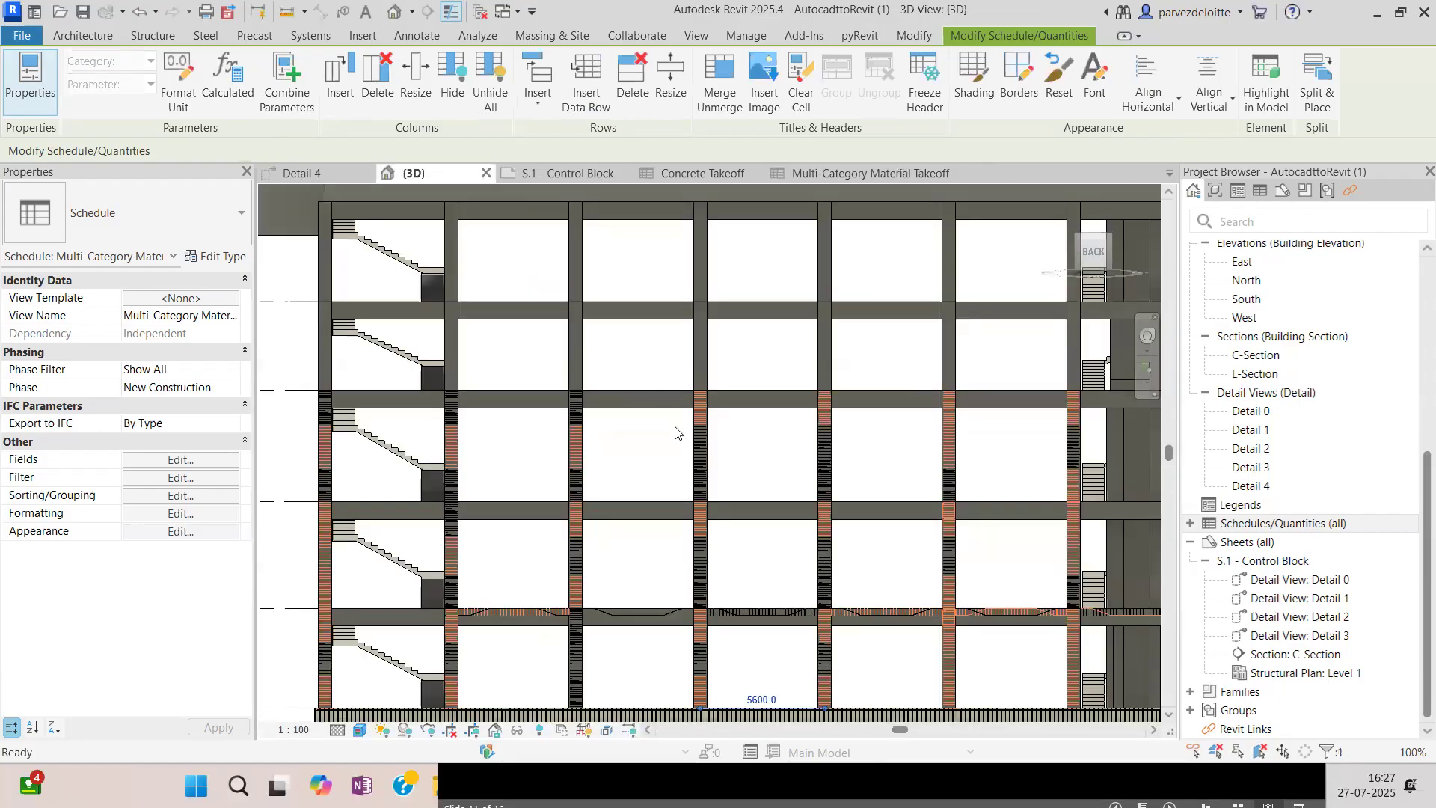
click(576, 348)
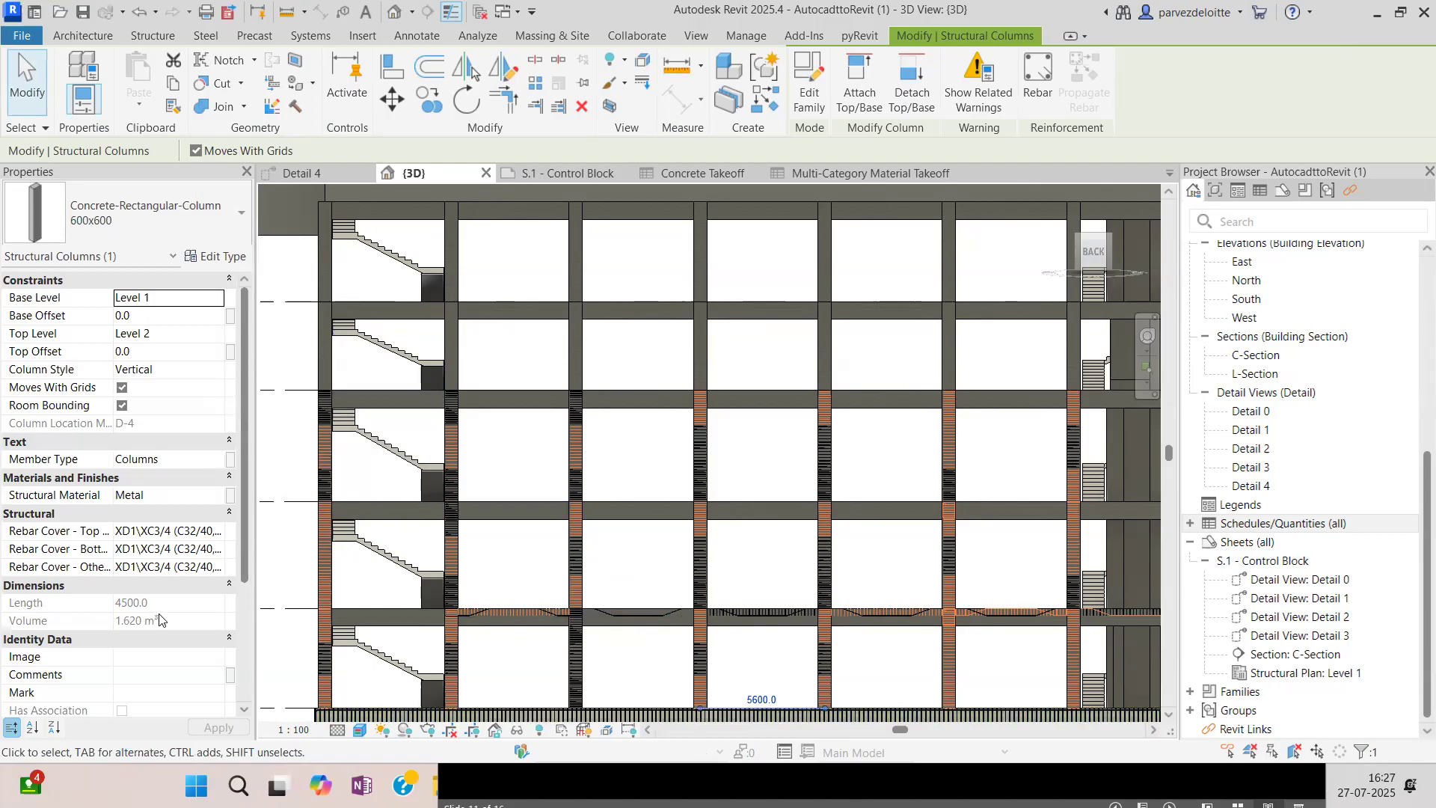
Return to the Multi-Category Material Takeoff and examine the structural framing and structural column rows.
click(837, 177)
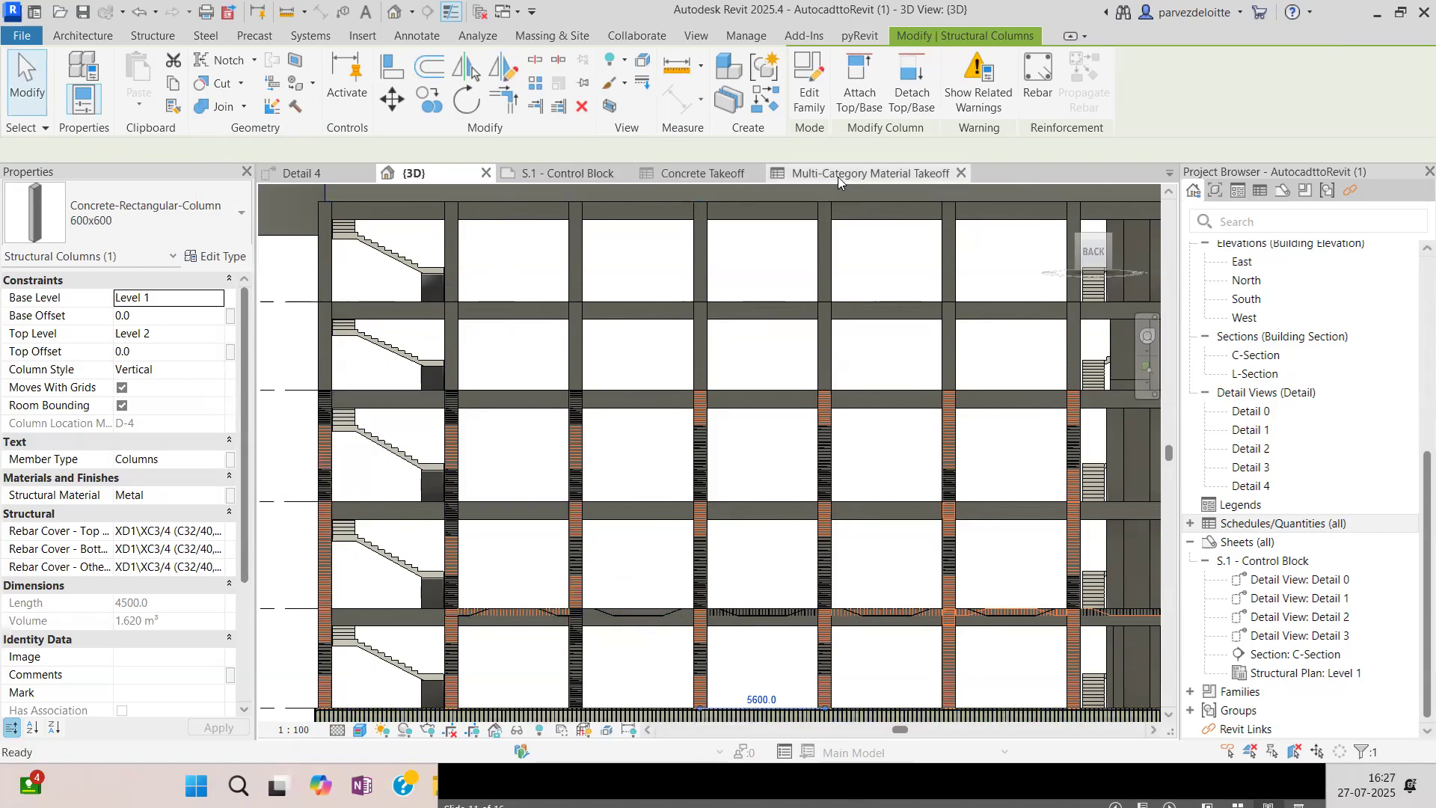
scroll(684, 469, up, 10)
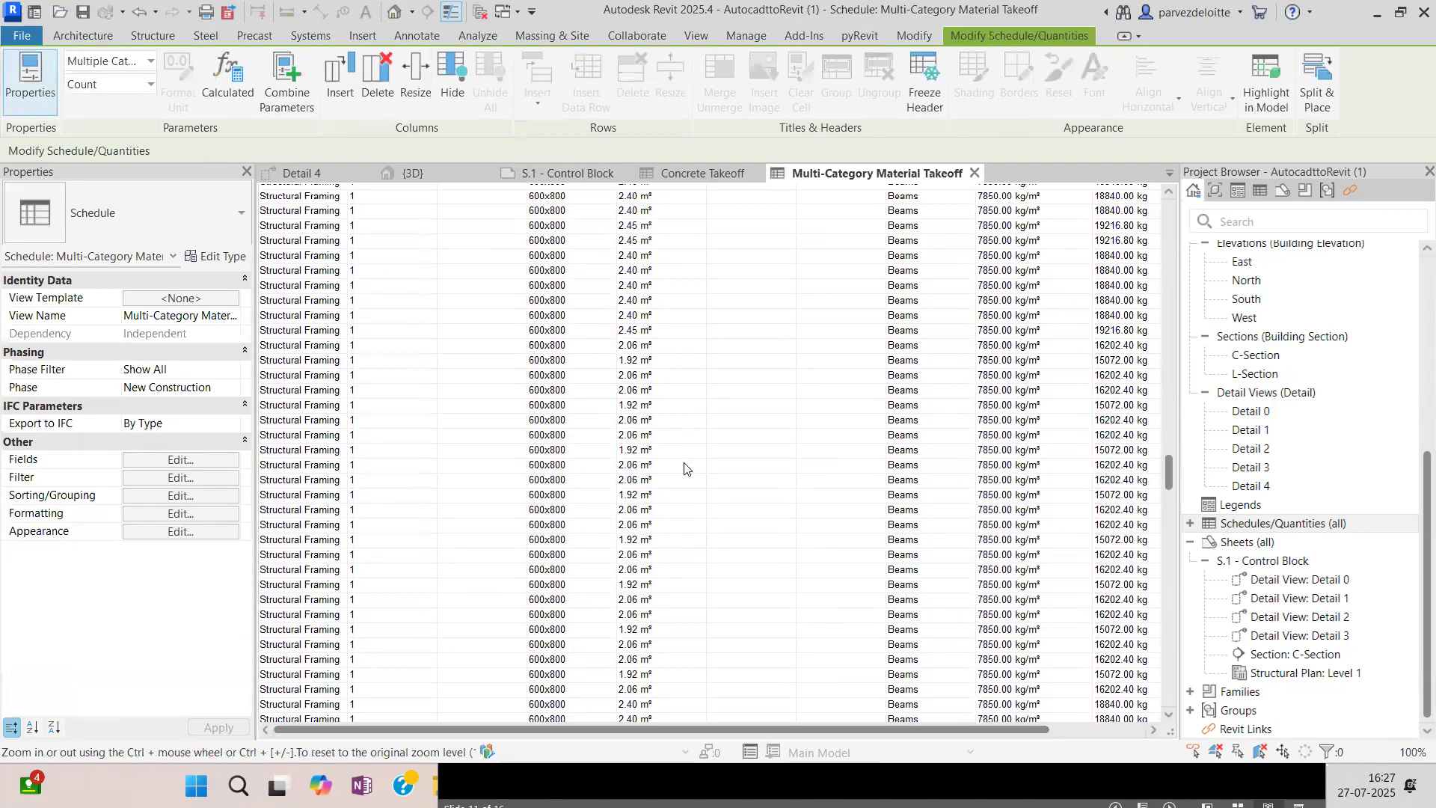
scroll(684, 469, up, 10)
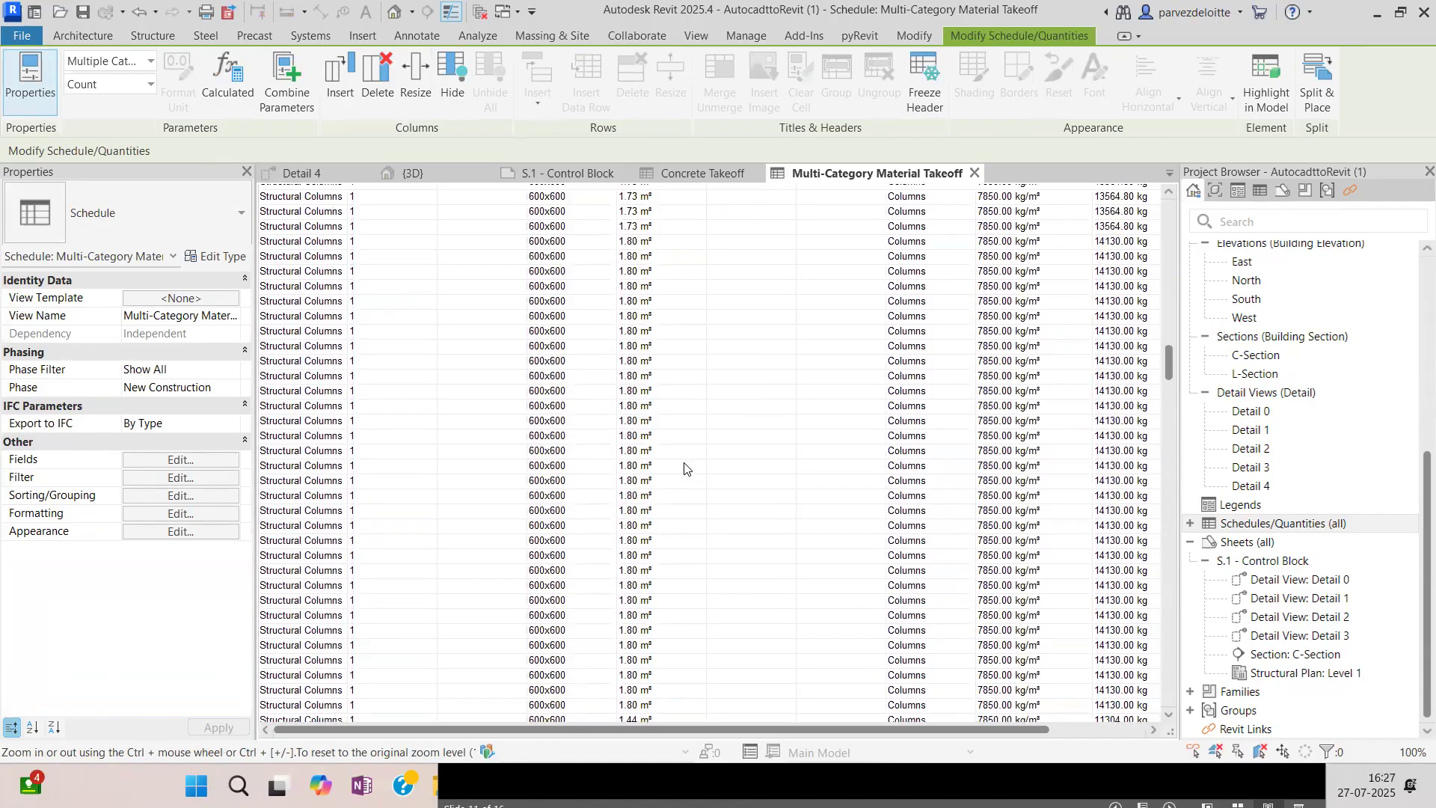
scroll(685, 469, up, 10)
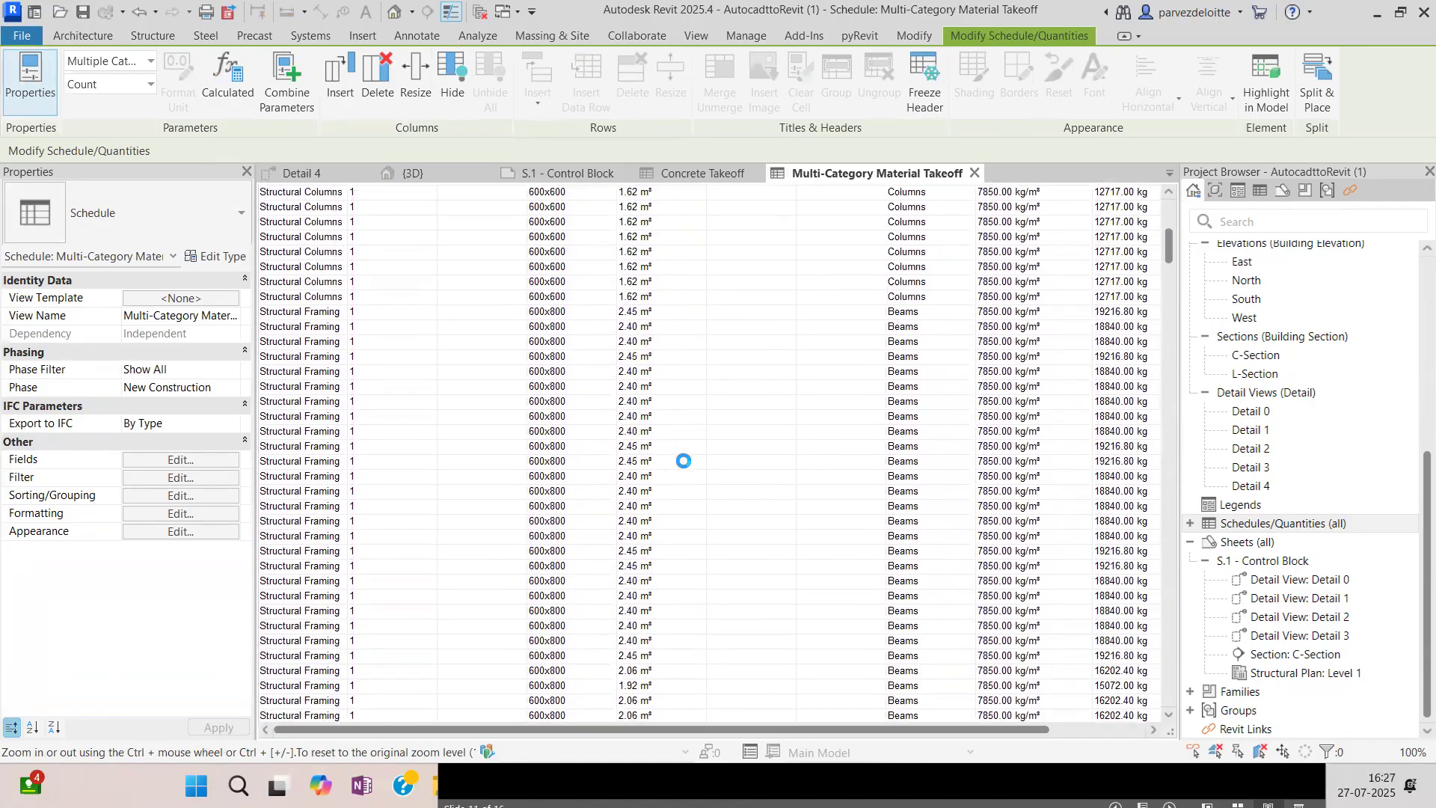